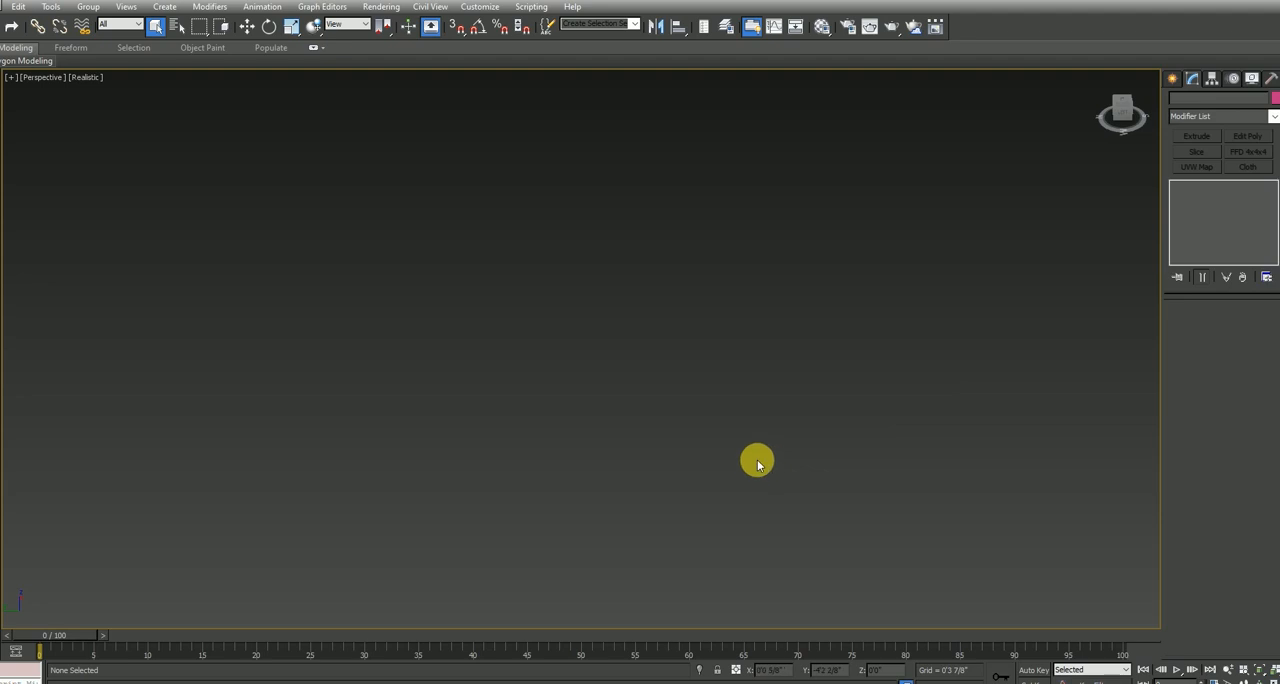
# Create a plane in the Perspective view and set its length and width to 8' each
pyautogui.scroll(-3, 757, 457)
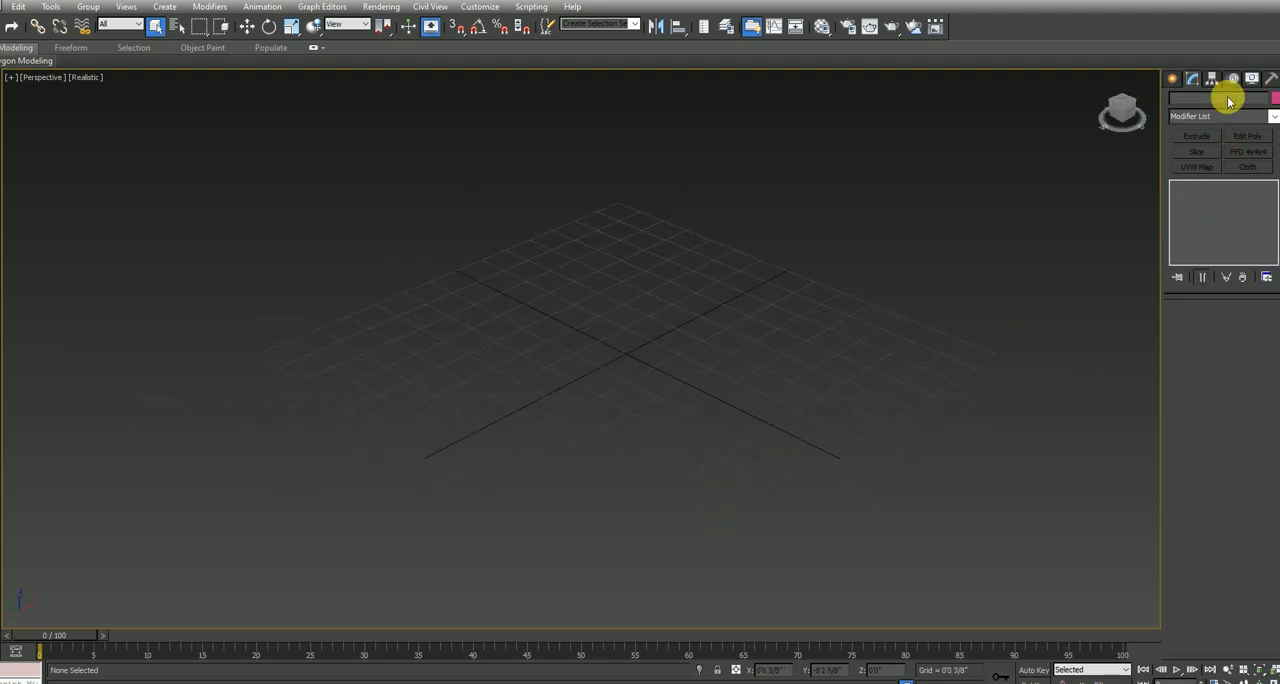
pyautogui.click(1173, 78)
pyautogui.click(1245, 222)
pyautogui.moveTo(264, 354); pyautogui.dragTo(1007, 365)
pyautogui.click(1255, 348)
pyautogui.press('Tab')
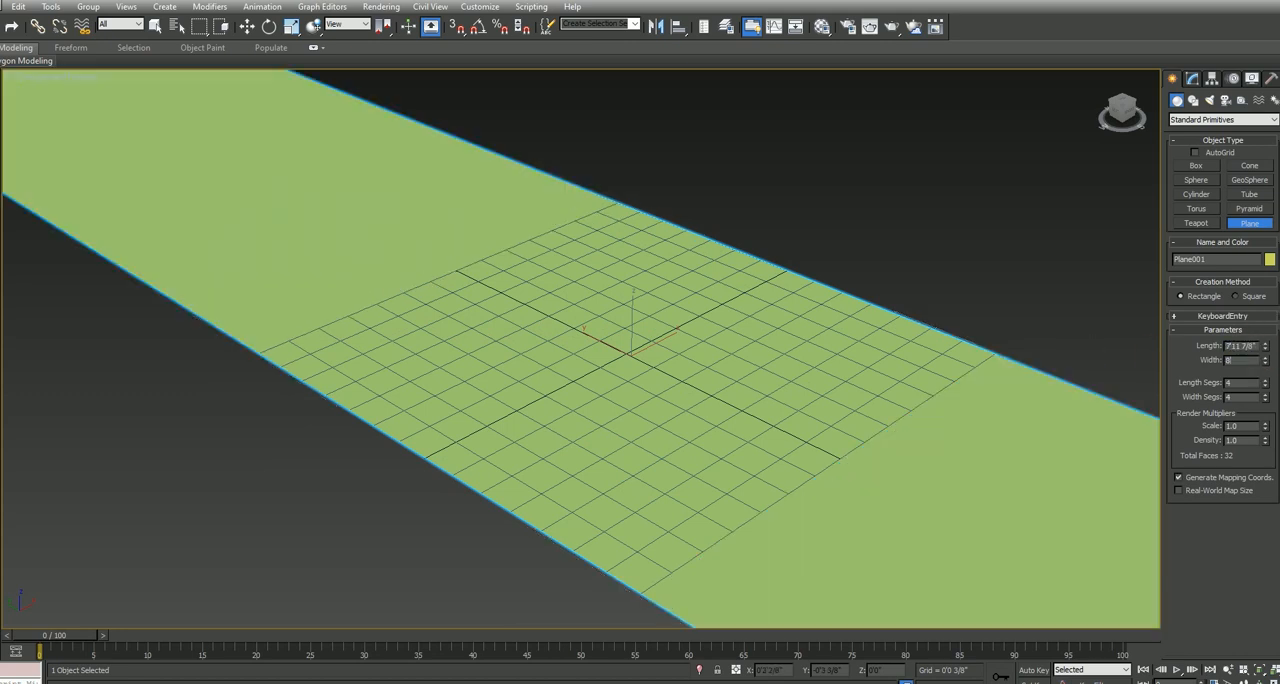
pyautogui.write("8'")
pyautogui.press('Tab')
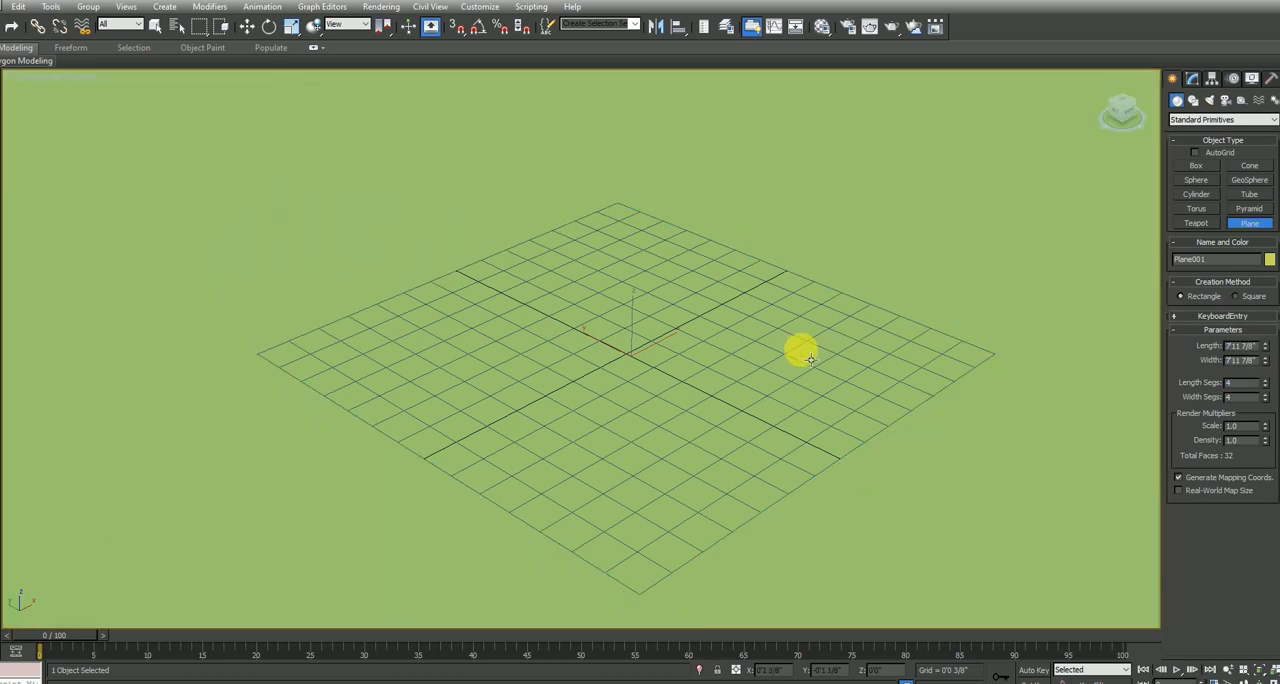
# Hide the viewport grid, frame the whole plane and end plane creation
pyautogui.press('g')
pyautogui.scroll(-6, 764, 356)
pyautogui.moveTo(893, 443); pyautogui.dragTo(714, 404, button='middle')
pyautogui.keyDown('alt'); pyautogui.moveTo(779, 430); pyautogui.dragTo(966, 400, button='middle'); pyautogui.keyUp('alt')
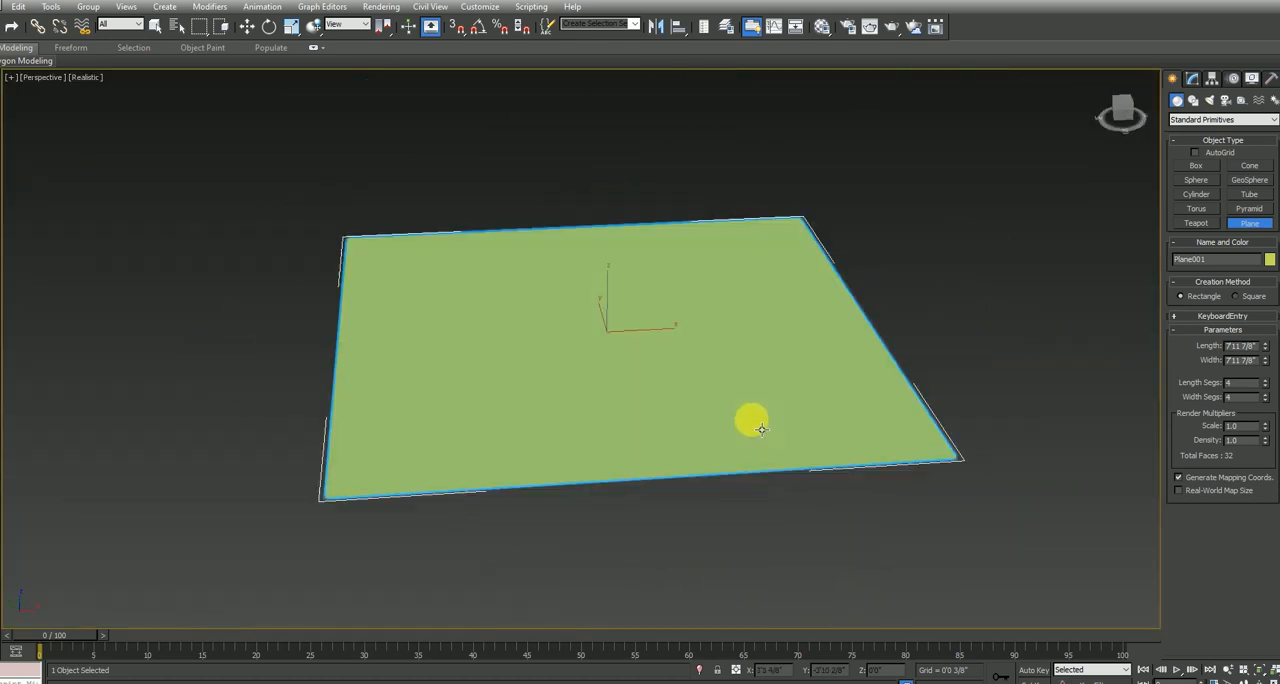
pyautogui.rightClick(966, 399)
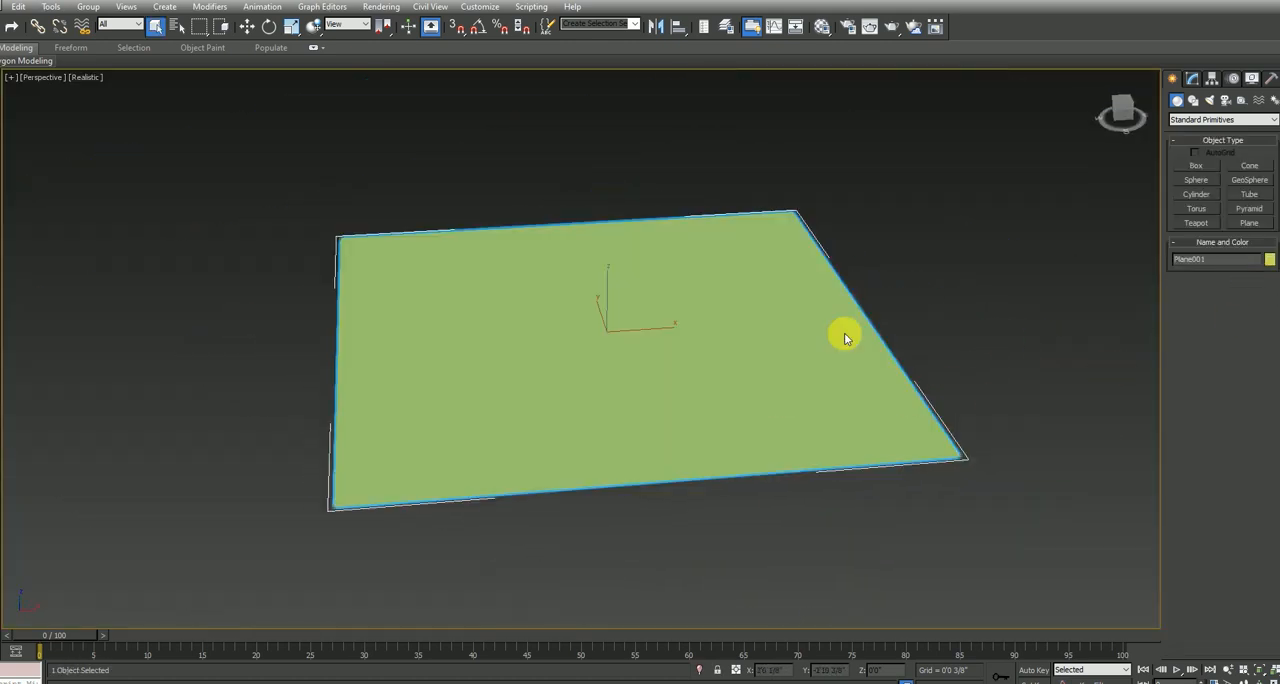
# Change the plane's object colour to grey and deselect it
pyautogui.click(1269, 260)
pyautogui.click(721, 376)
pyautogui.click(698, 419)
pyautogui.click(782, 490)
pyautogui.keyDown('alt'); pyautogui.moveTo(830, 403); pyautogui.dragTo(571, 409, button='middle'); pyautogui.keyUp('alt')
pyautogui.click(572, 406)
# Turn the first material slot into a VRayMtl and assign a Tiles map to its diffuse channel
pyautogui.press('m')
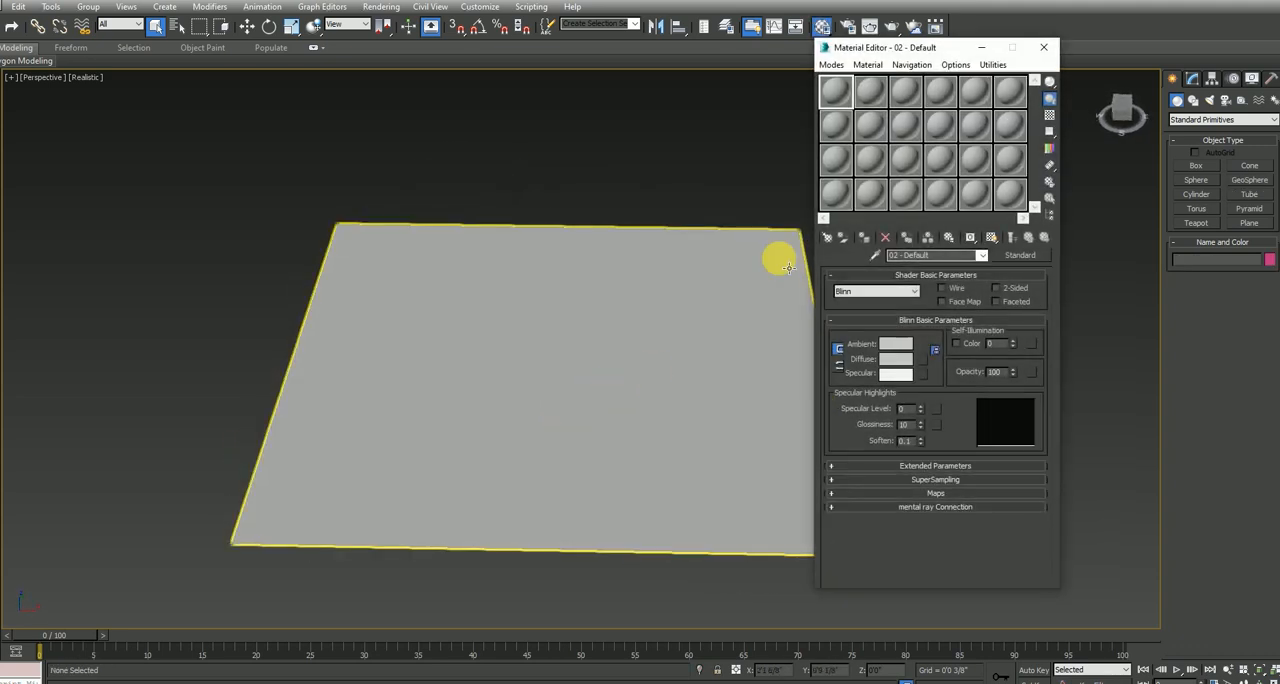
pyautogui.click(1030, 258)
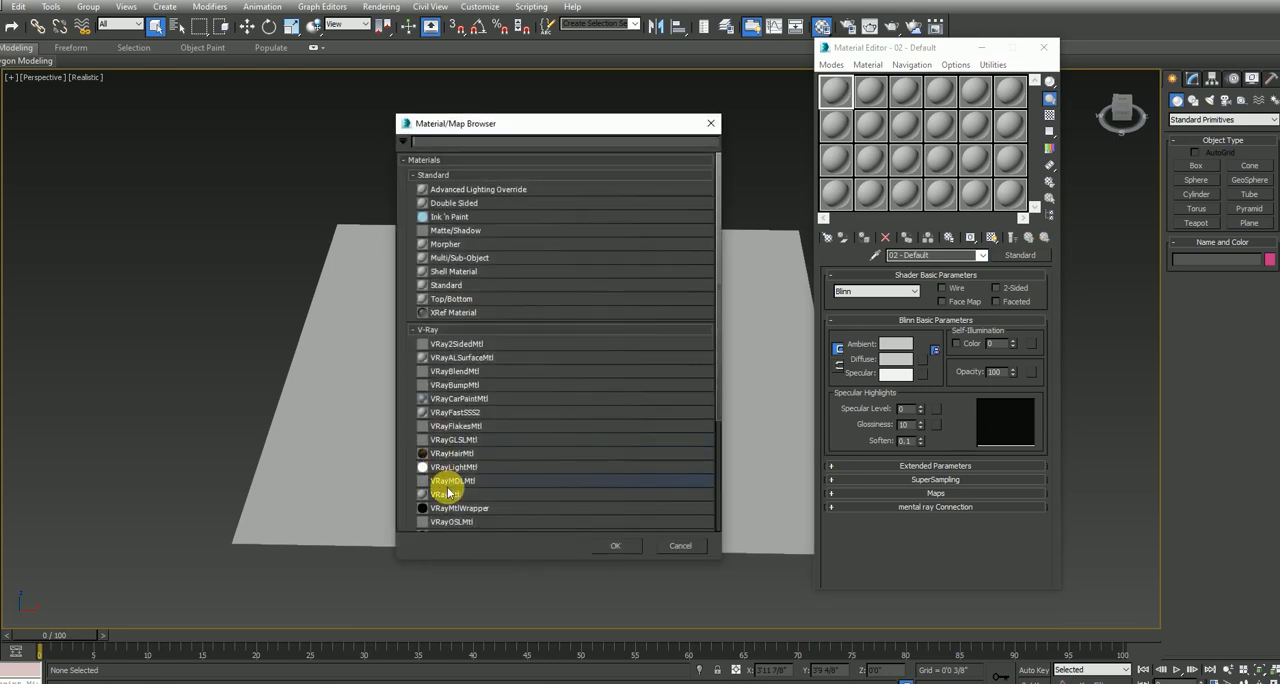
pyautogui.doubleClick(446, 495)
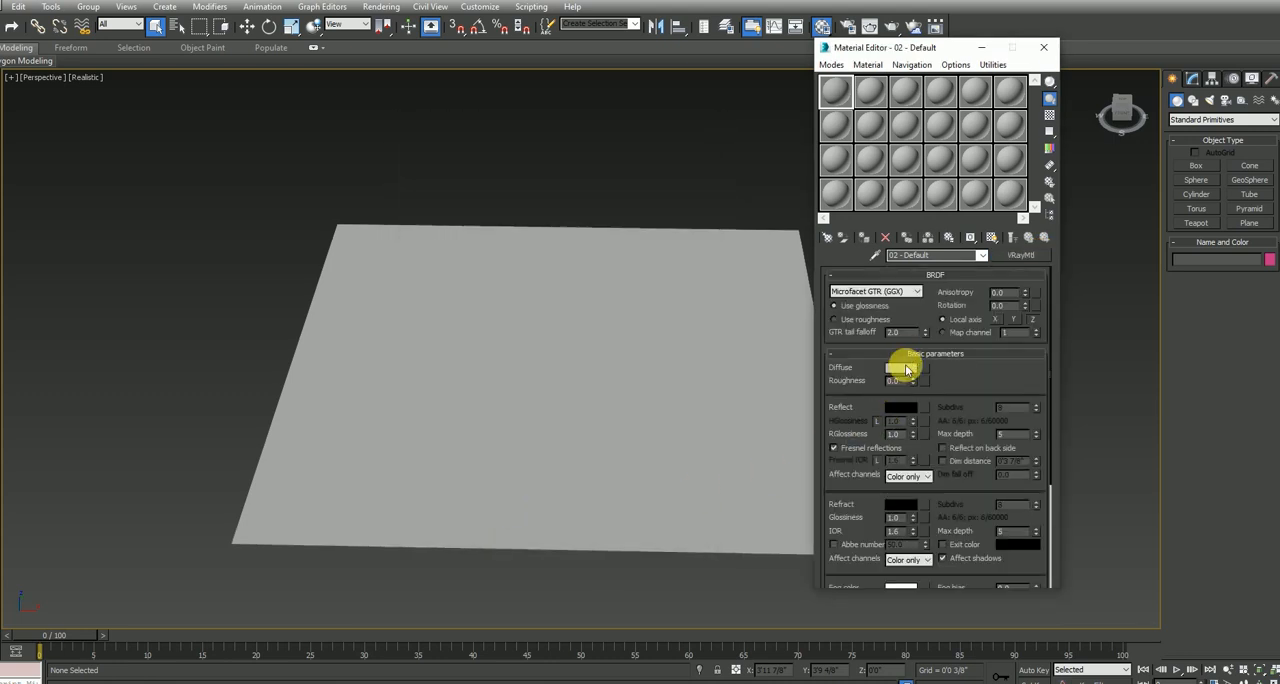
pyautogui.click(924, 369)
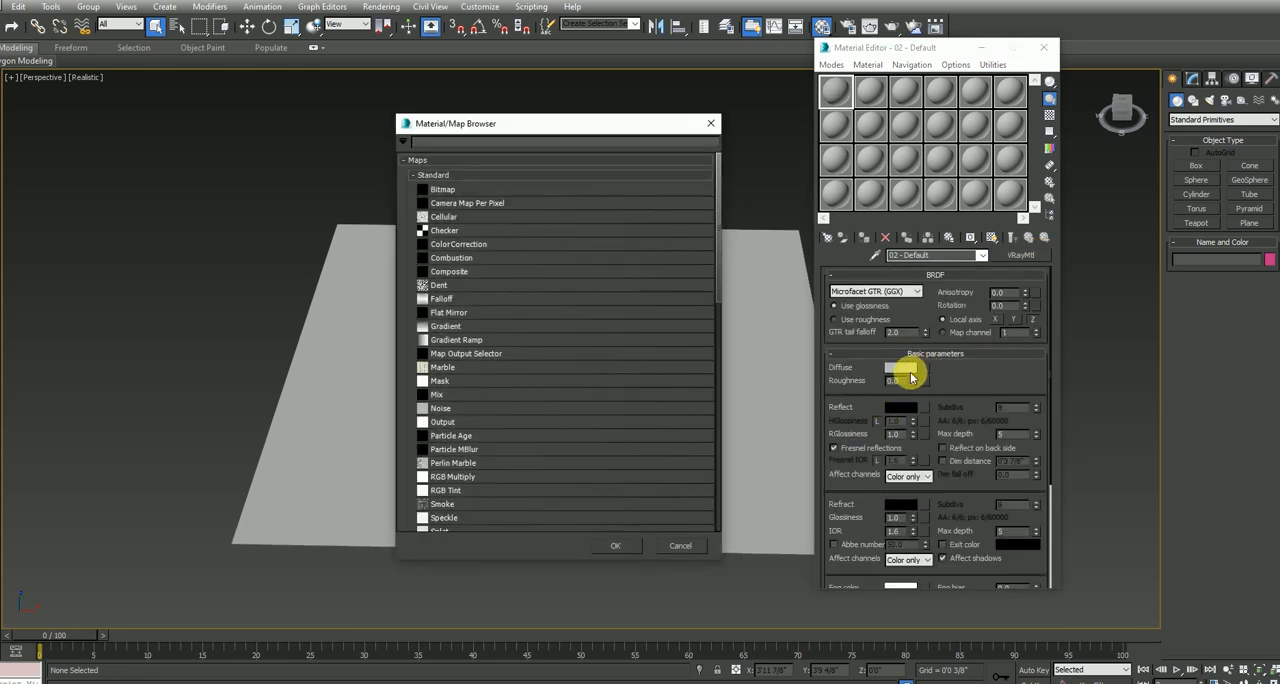
pyautogui.scroll(-3, 463, 516)
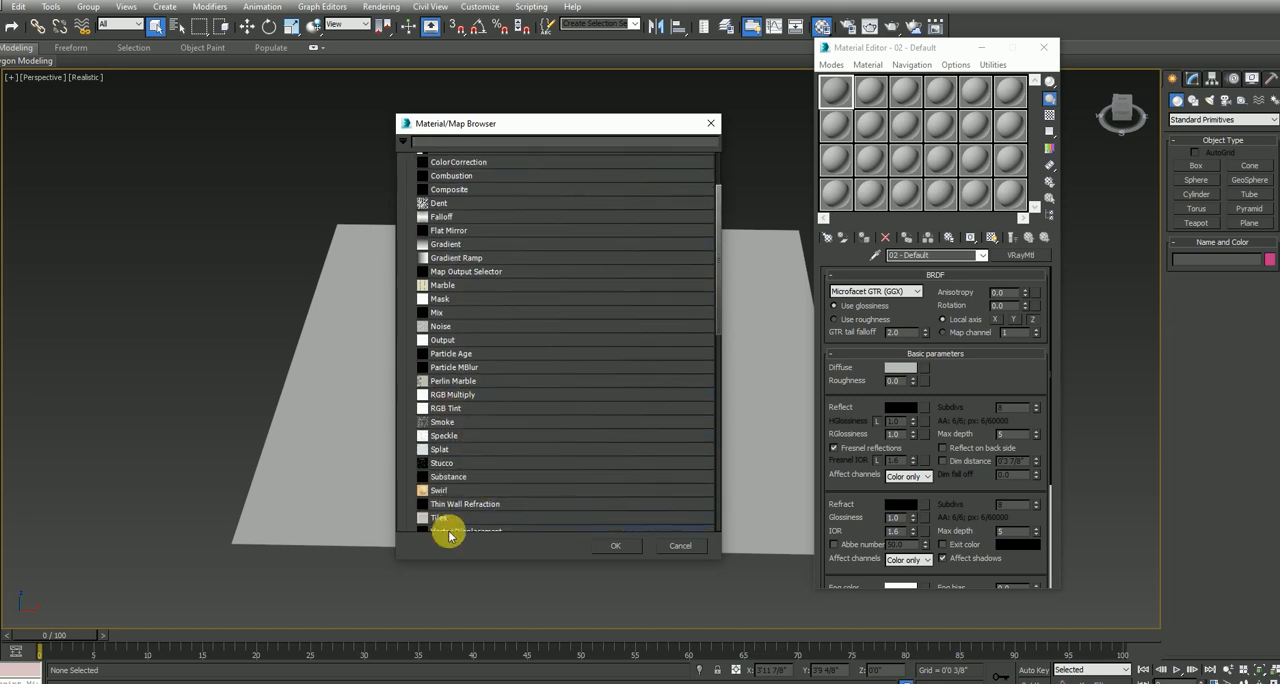
pyautogui.doubleClick(457, 521)
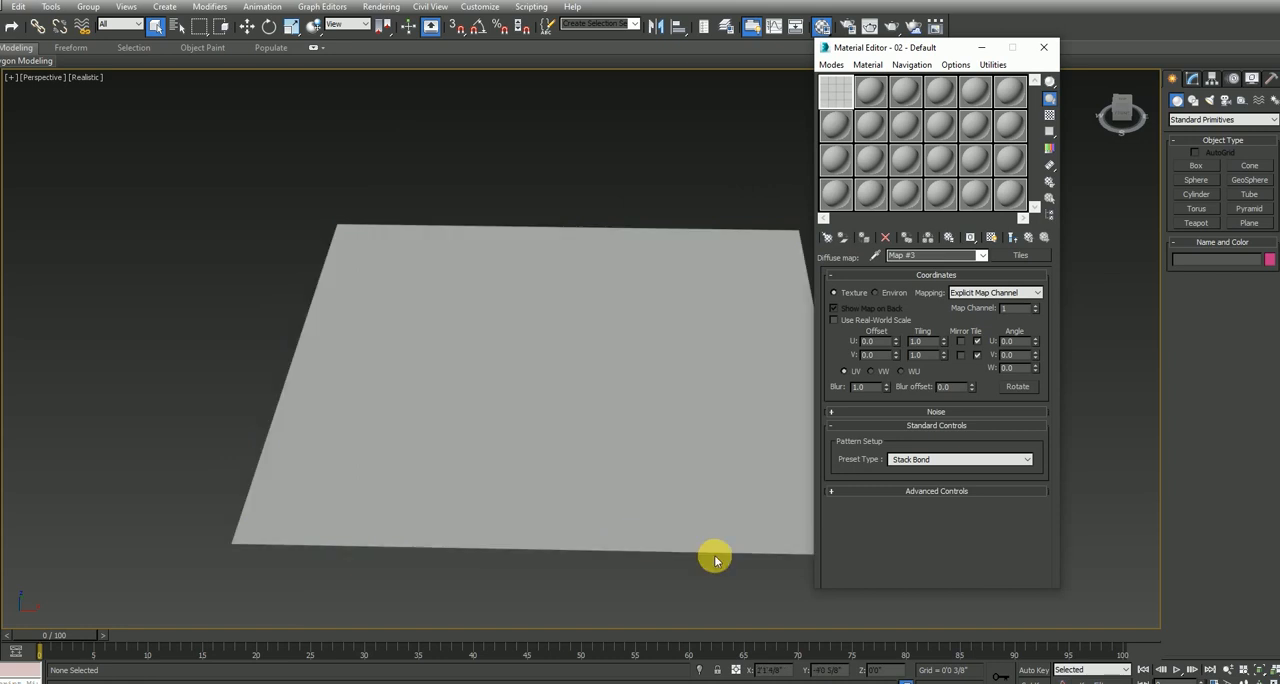
# Set the Tiles map's horizontal and vertical counts to 5 and both grout gaps to 0.1
pyautogui.click(1024, 292)
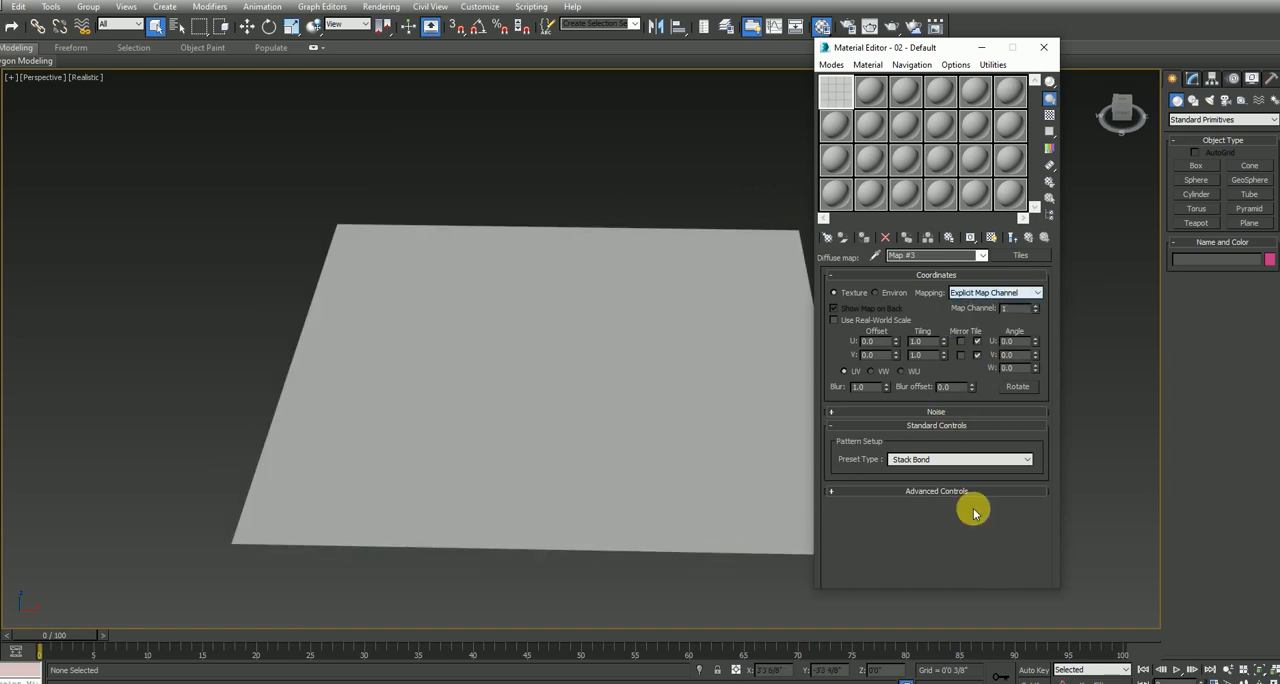
pyautogui.click(924, 427)
pyautogui.click(923, 425)
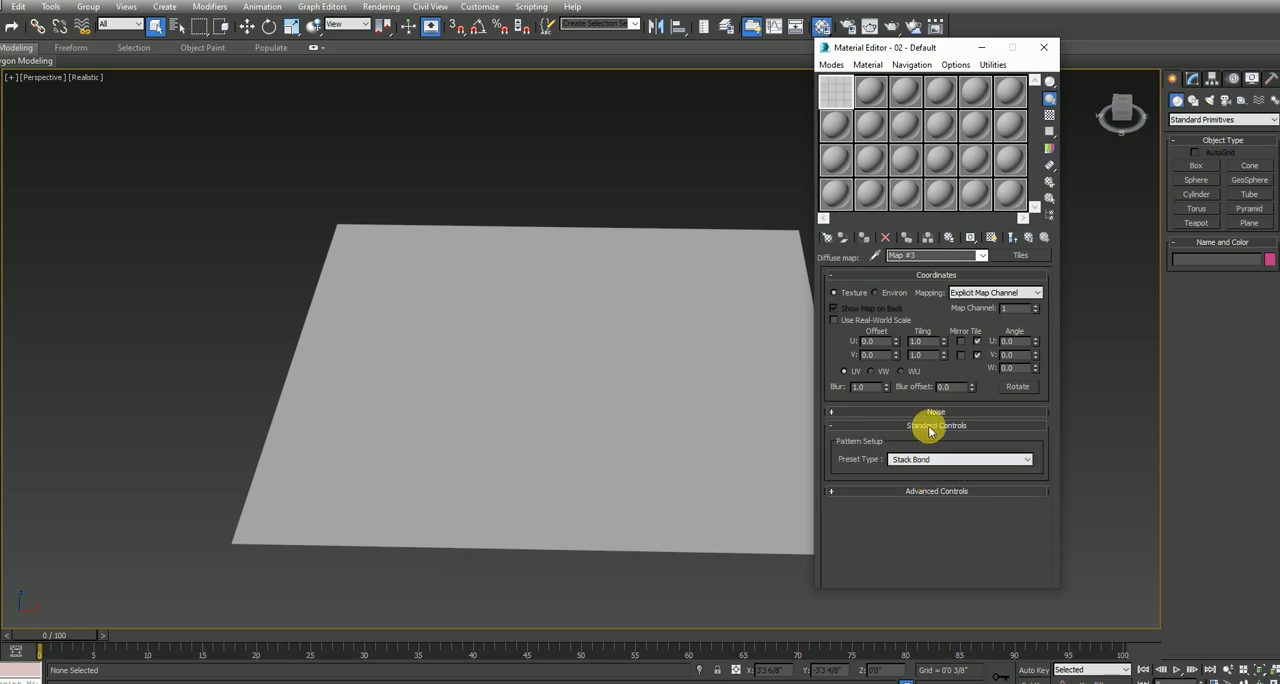
pyautogui.click(928, 427)
pyautogui.click(937, 441)
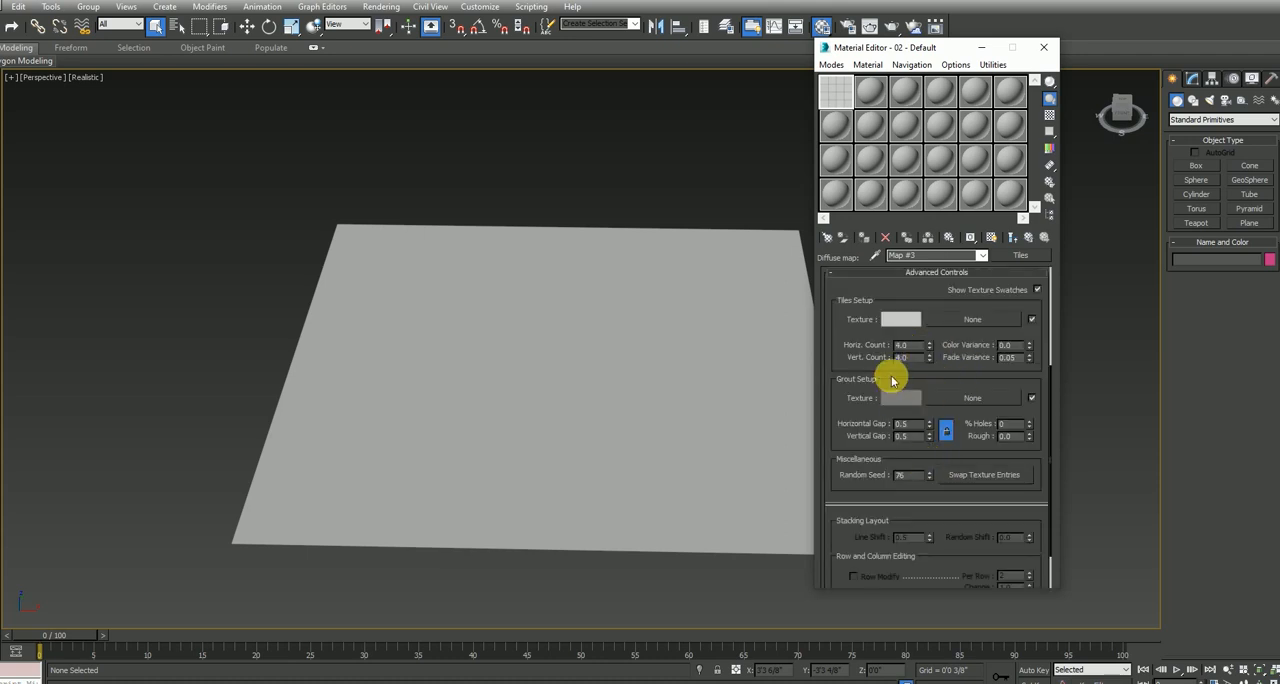
pyautogui.moveTo(914, 347)
pyautogui.mouseDown()
pyautogui.moveTo(848, 359)
pyautogui.moveTo(919, 367)
pyautogui.mouseUp()
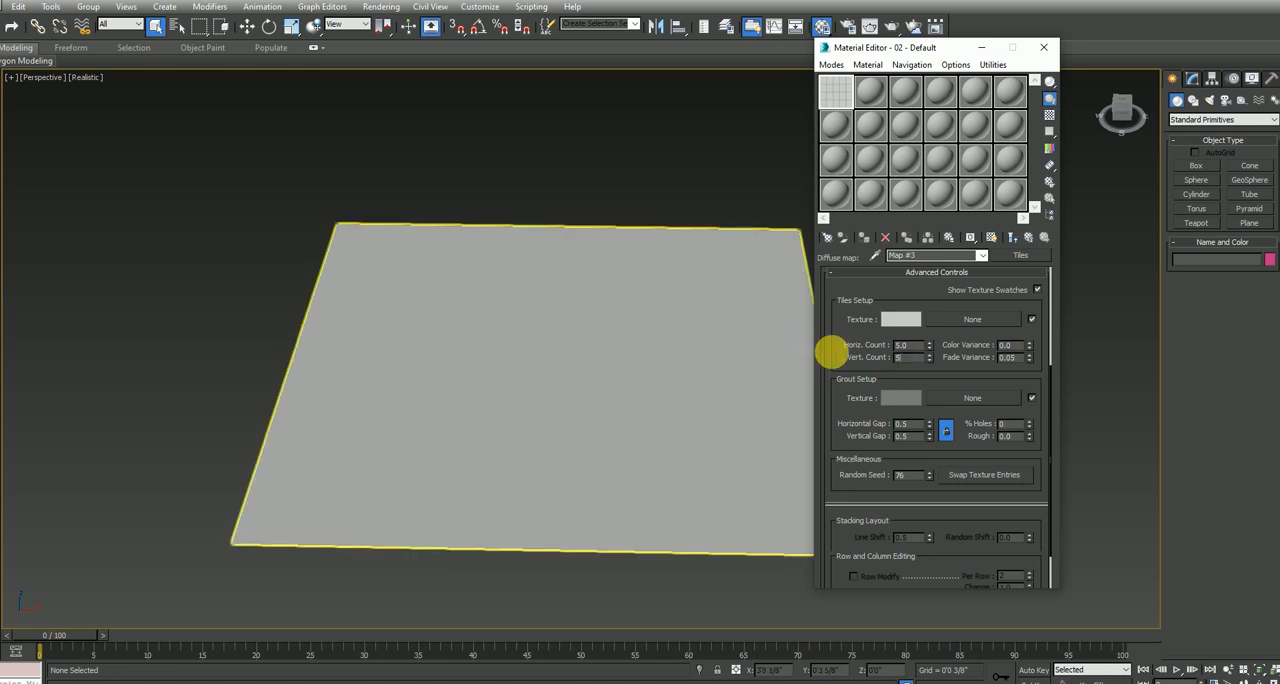
pyautogui.moveTo(912, 424); pyautogui.dragTo(800, 429)
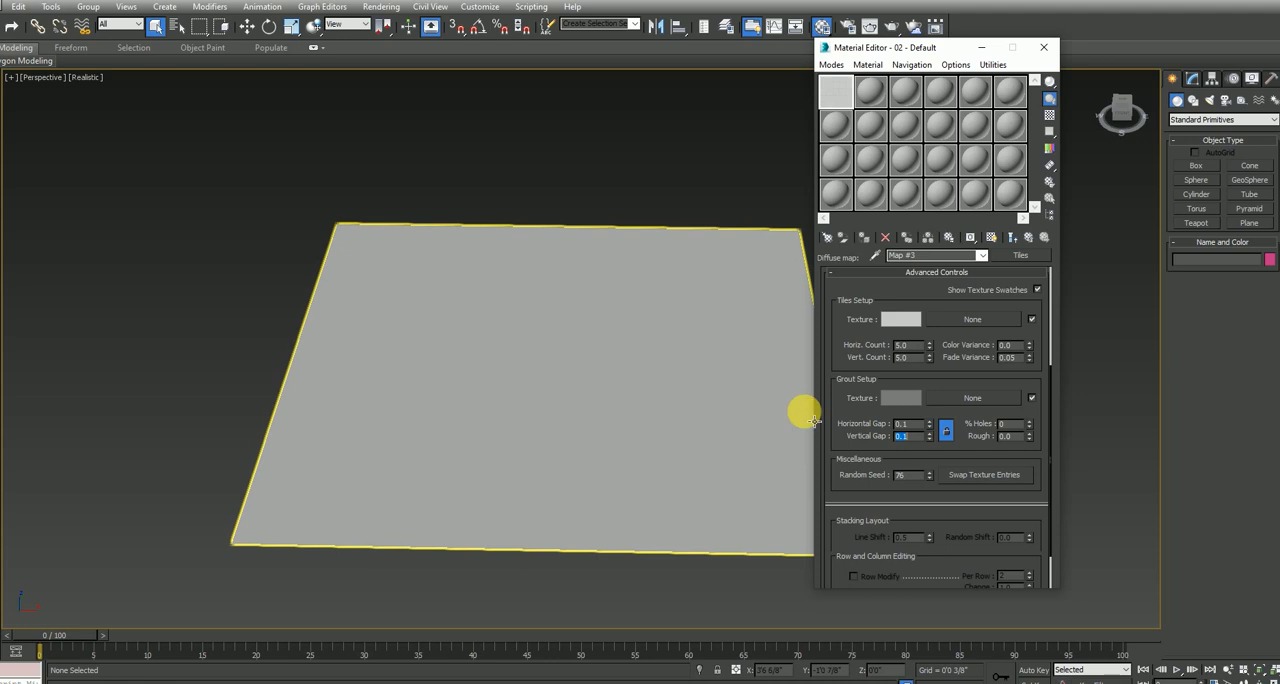
# Load the light beige stone image from the Desktop as a bitmap for the tiles texture
pyautogui.click(950, 397)
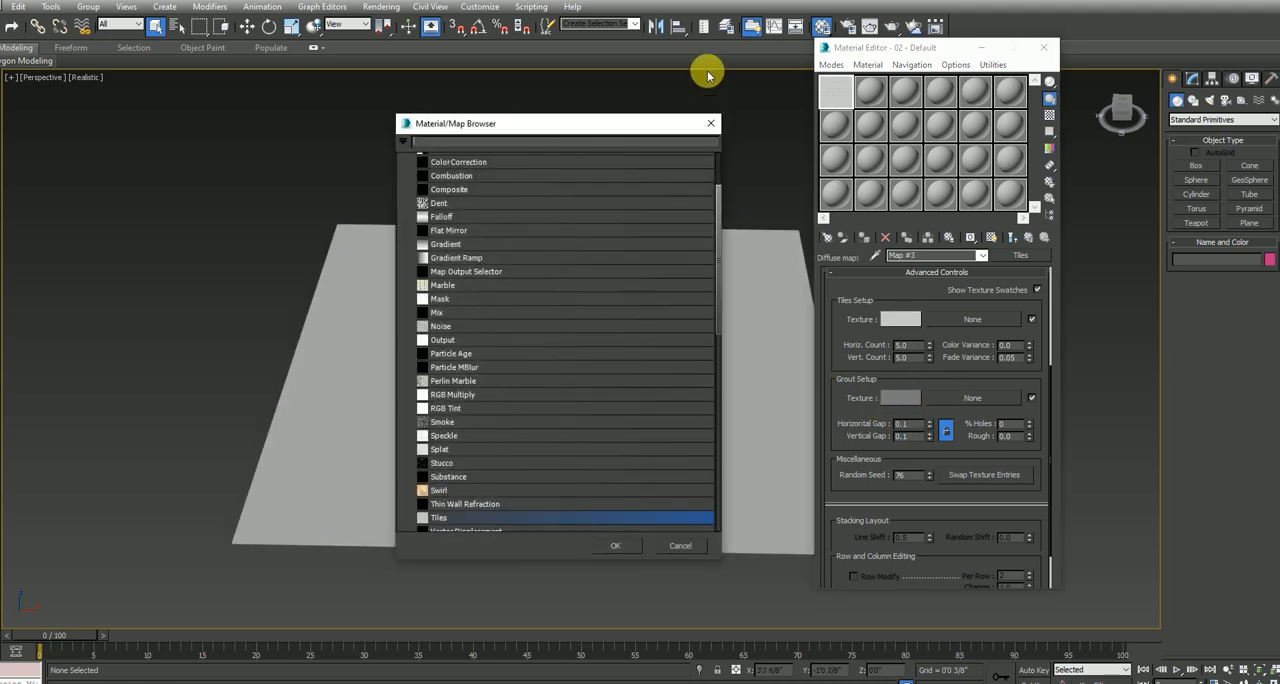
pyautogui.click(710, 123)
pyautogui.click(975, 318)
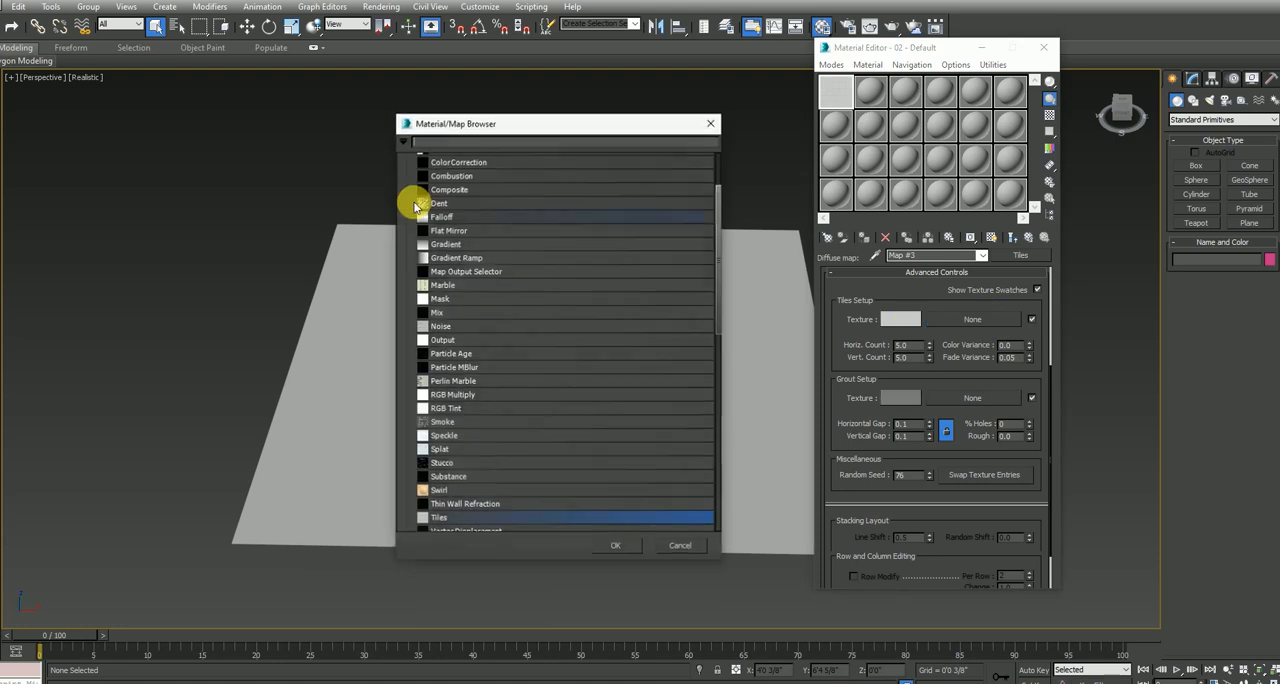
pyautogui.scroll(3, 463, 200)
pyautogui.doubleClick(480, 193)
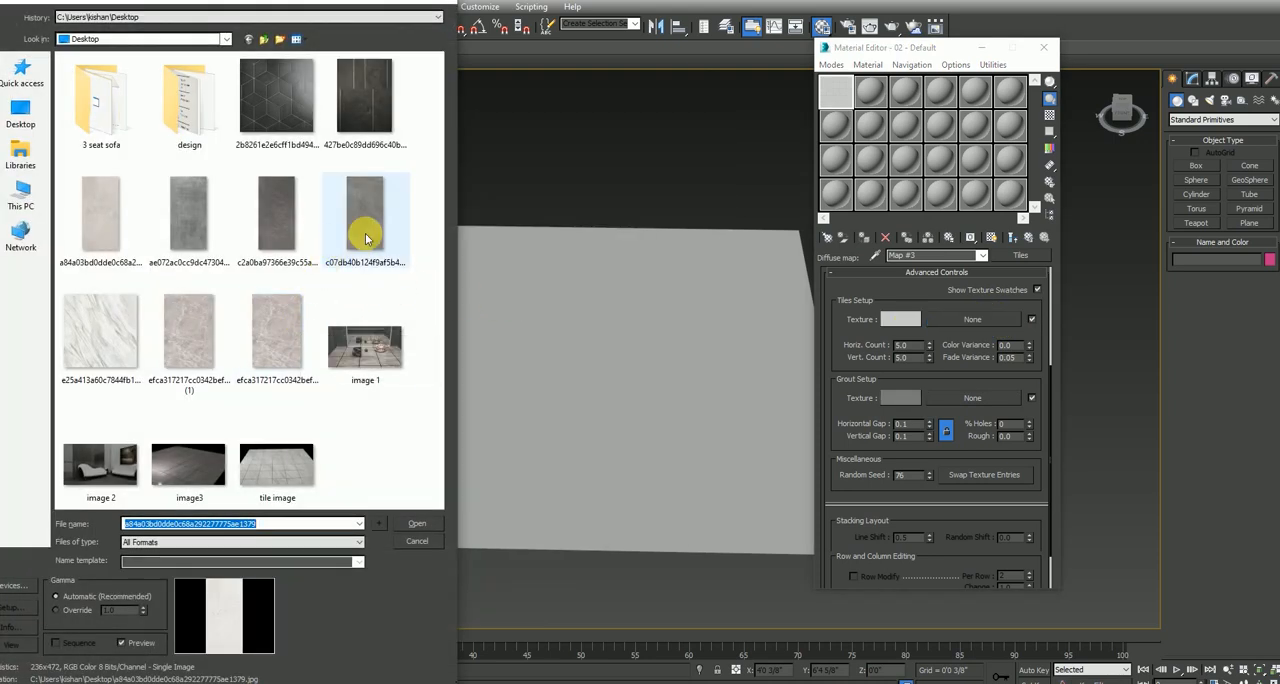
pyautogui.doubleClick(105, 220)
# Assign the tile material to the plane and show its texture in the viewport
pyautogui.click(611, 503)
pyautogui.click(864, 238)
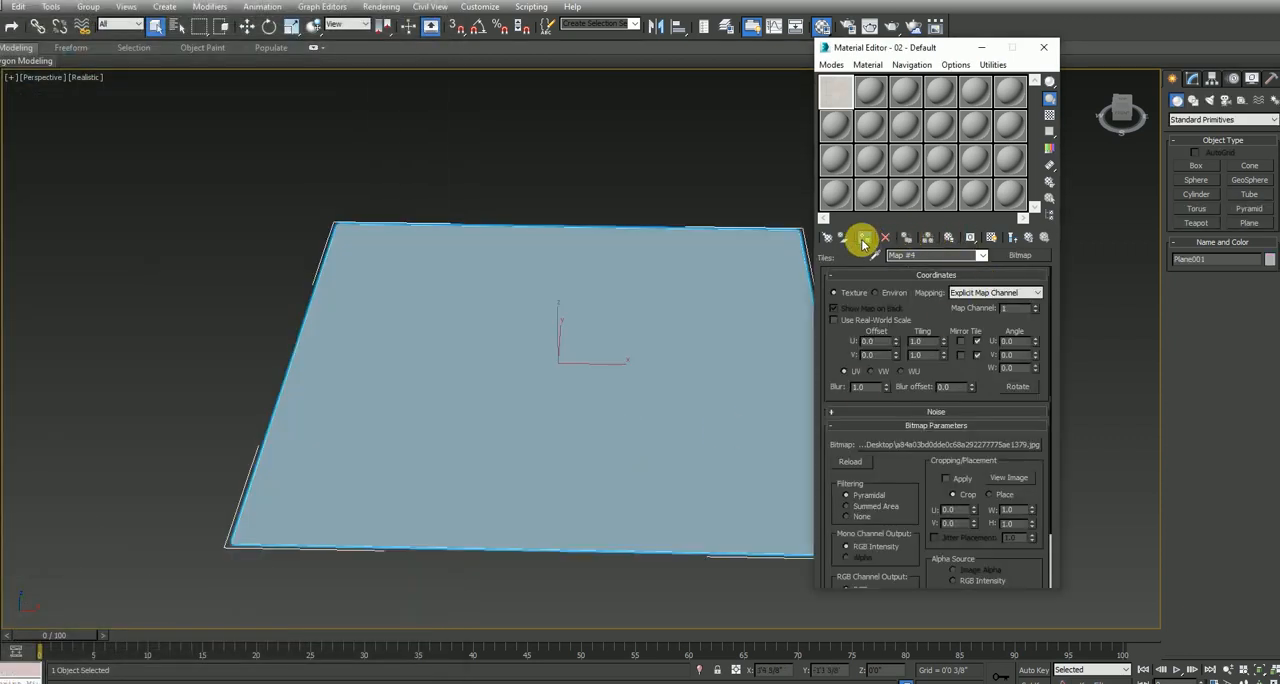
pyautogui.click(992, 238)
pyautogui.moveTo(512, 402)
pyautogui.keyDown('alt'); pyautogui.mouseDown(button='middle')
pyautogui.moveTo(603, 421)
pyautogui.moveTo(607, 409)
pyautogui.moveTo(560, 382)
pyautogui.mouseUp(button='middle'); pyautogui.keyUp('alt')
pyautogui.scroll(5, 560, 382)
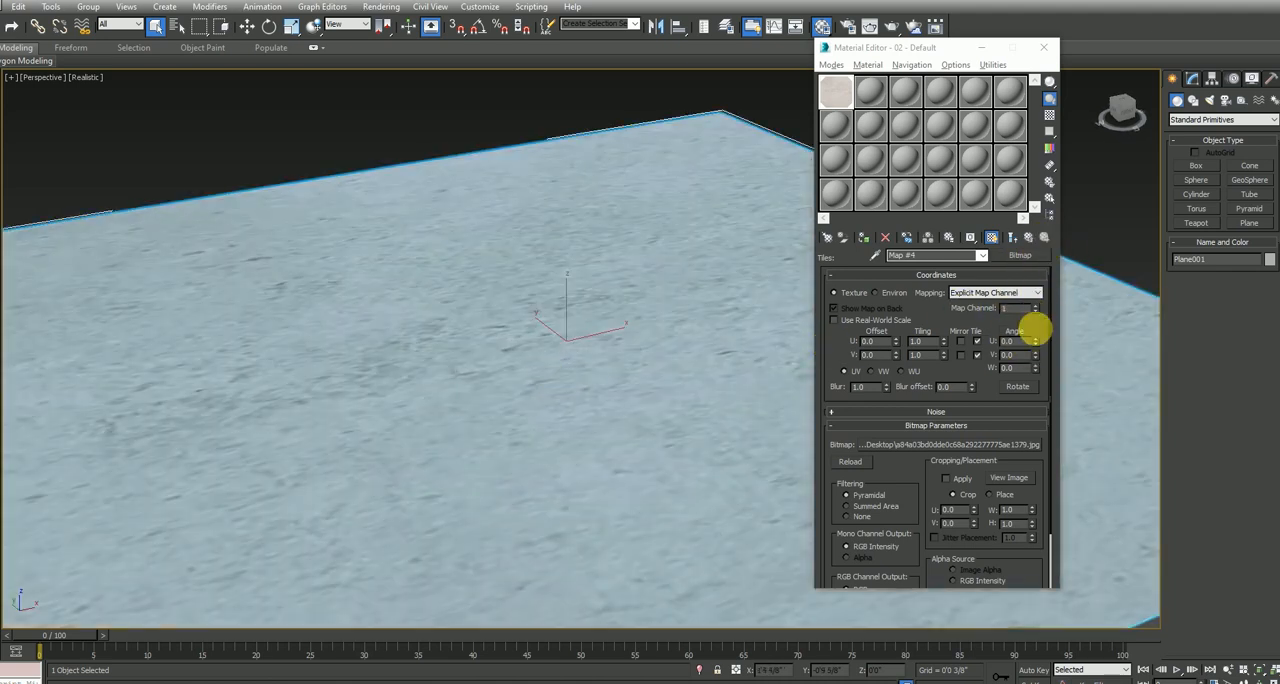
# Return to the Tiles map and darken the grout colour to a near-black value of 12
pyautogui.click(1028, 240)
pyautogui.moveTo(903, 467); pyautogui.dragTo(895, 304)
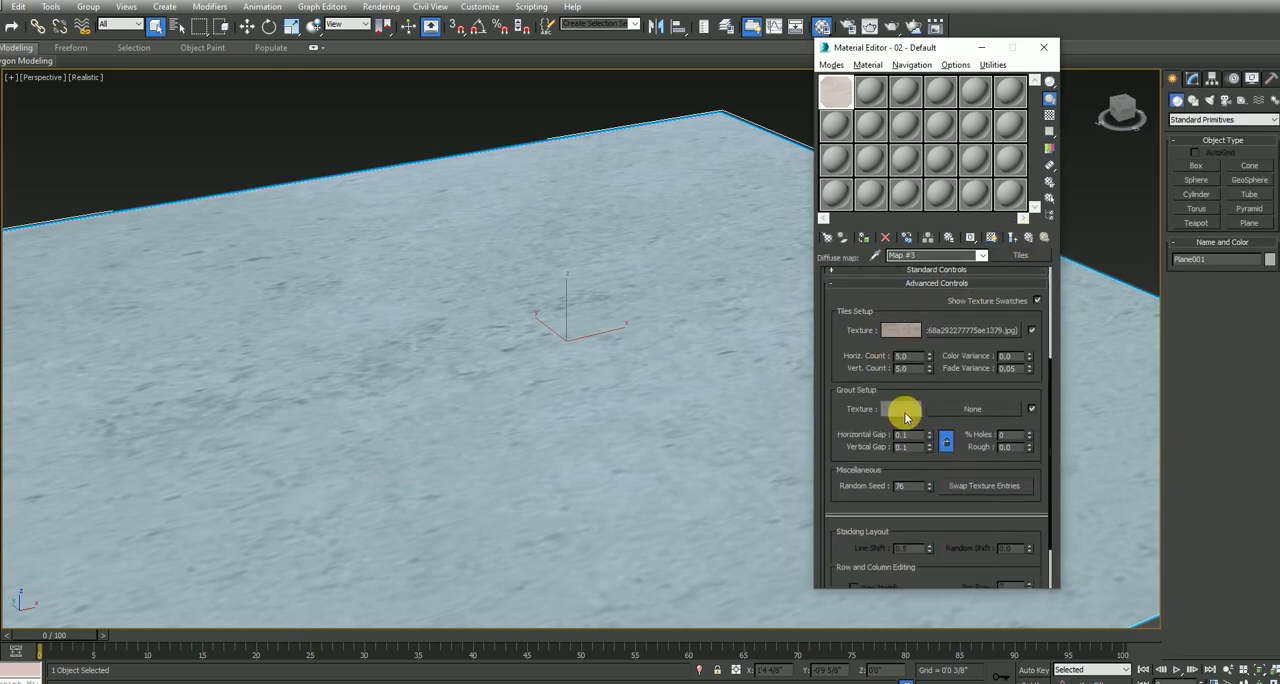
pyautogui.click(903, 411)
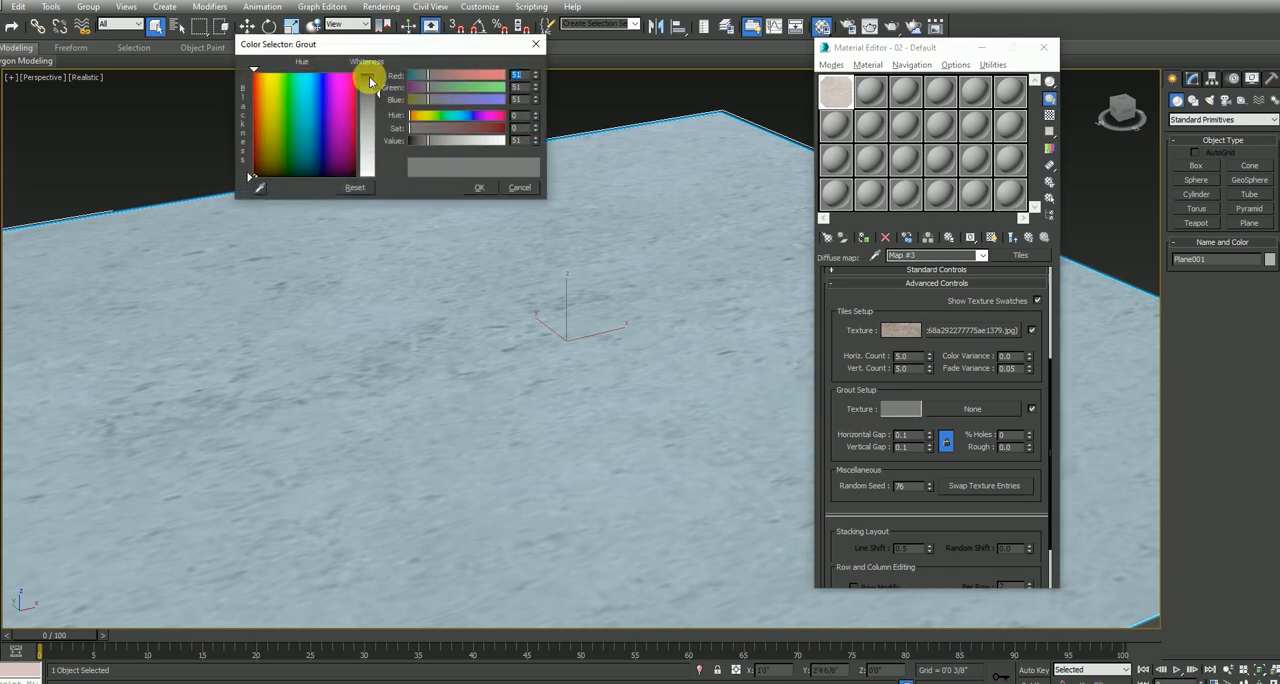
pyautogui.moveTo(370, 82); pyautogui.dragTo(370, 83)
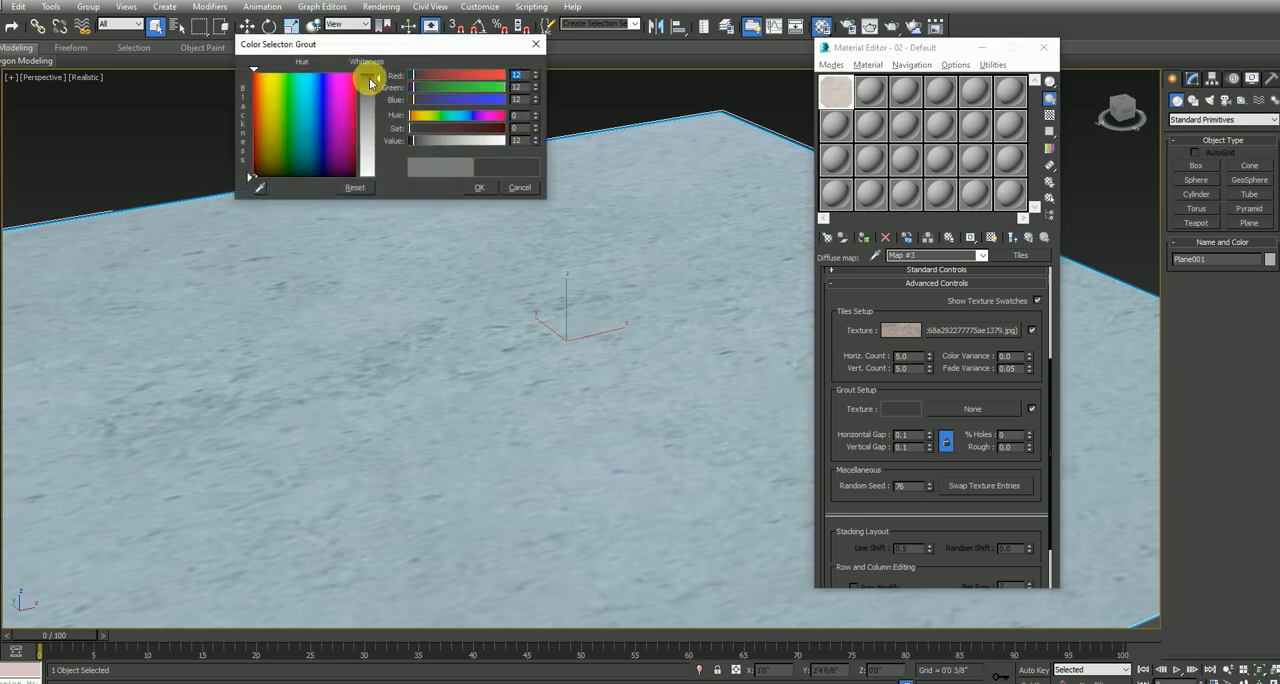
pyautogui.click(479, 187)
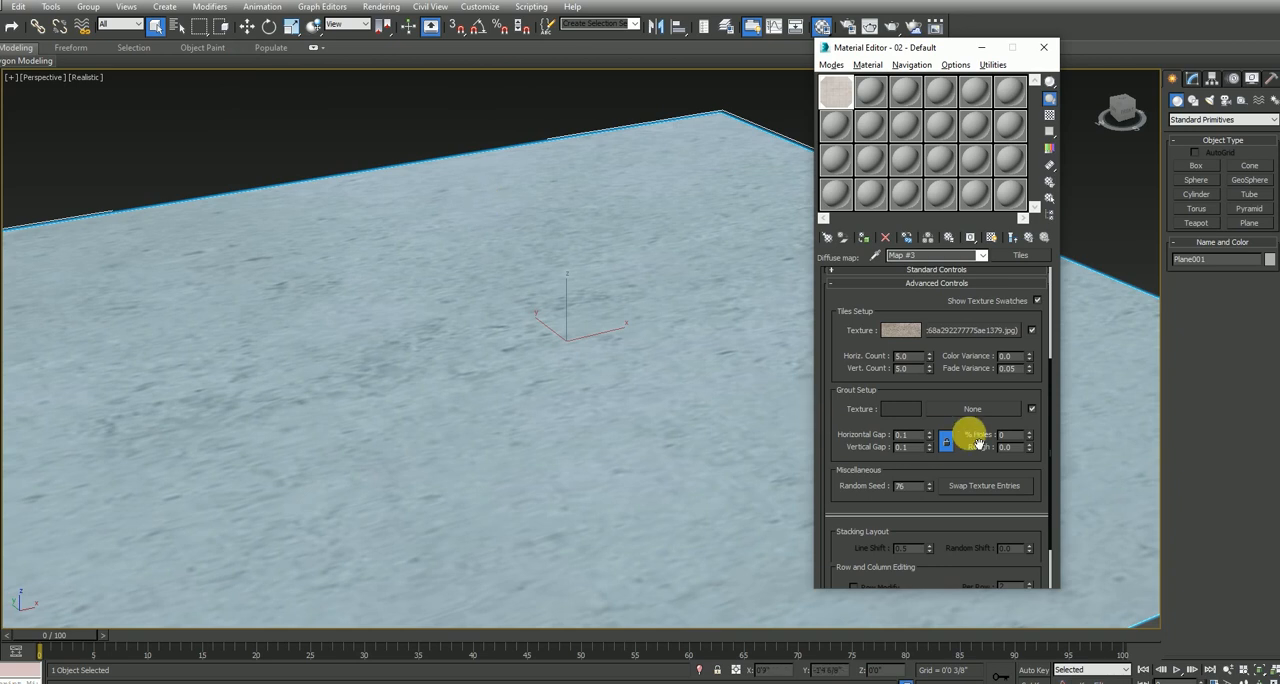
# Start a V-Ray test render of the floor from a lower angle, stop it and close the frame buffer
pyautogui.keyDown('alt'); pyautogui.moveTo(617, 334); pyautogui.dragTo(512, 408, button='middle'); pyautogui.keyUp('alt')
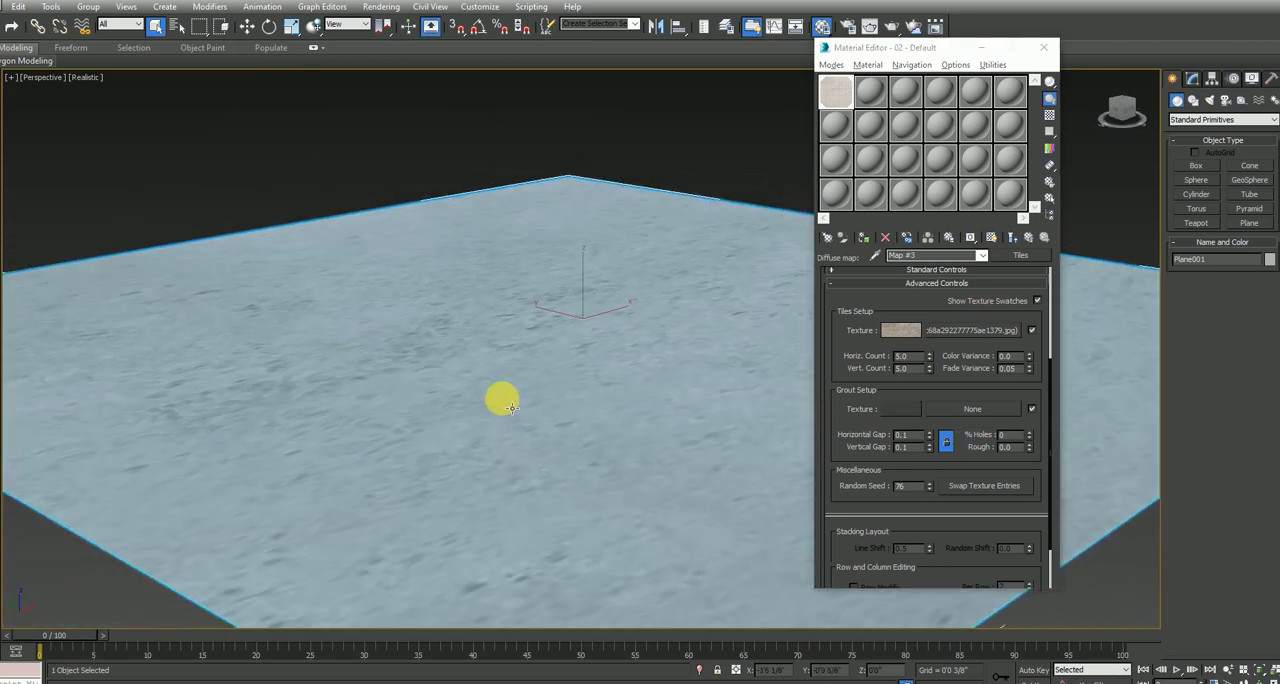
pyautogui.hotkey('shift', 'q')
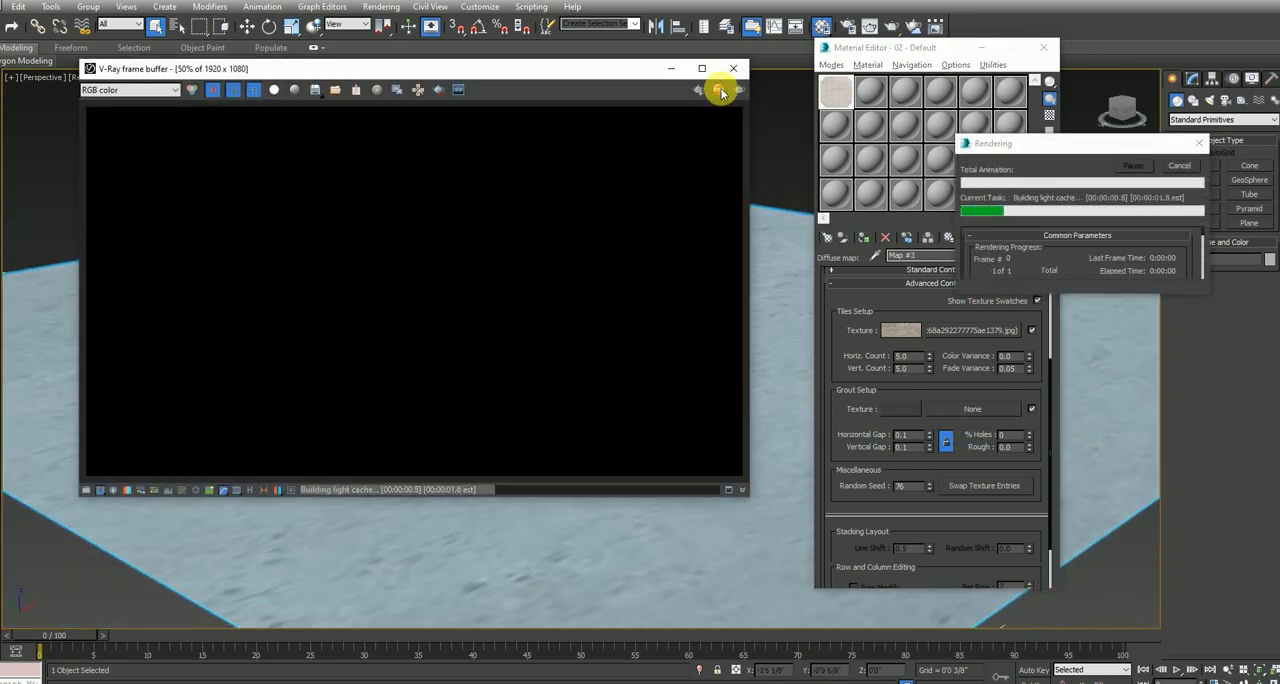
pyautogui.click(720, 91)
pyautogui.click(733, 68)
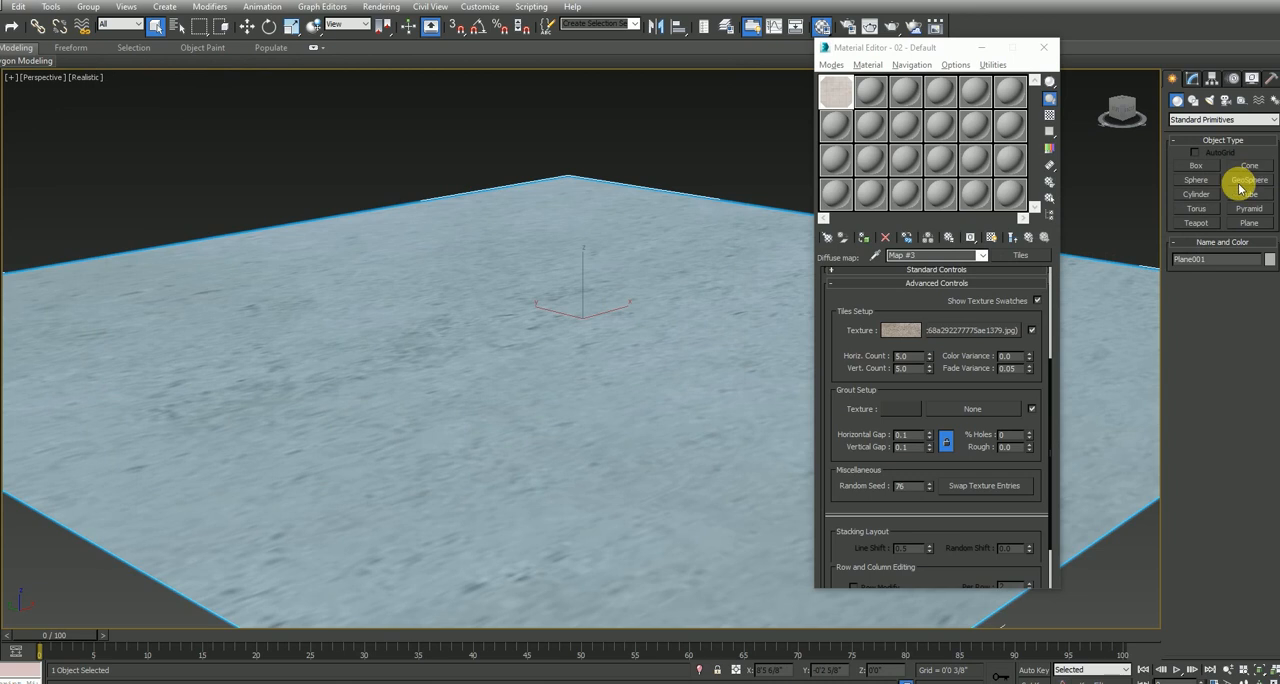
# Bring up the V-Ray light types and maximize the Front view with room above the floor
pyautogui.click(1209, 99)
pyautogui.click(1198, 120)
pyautogui.click(1196, 147)
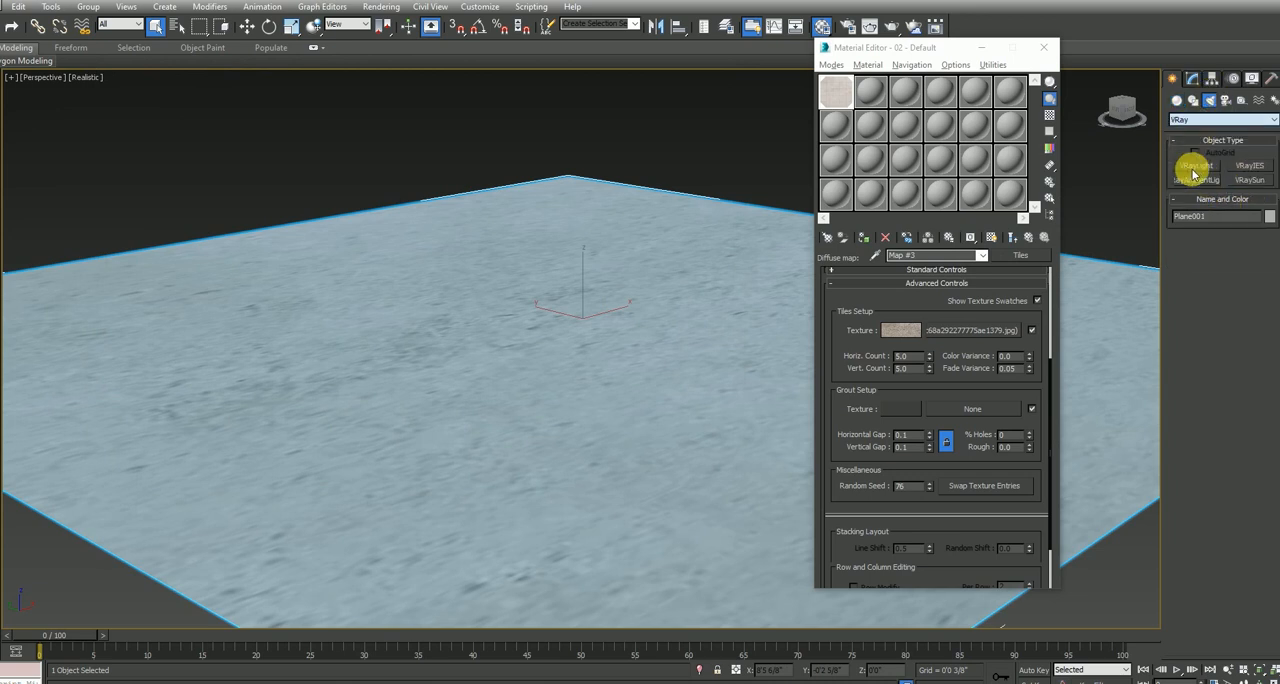
pyautogui.hotkey('alt', 'w')
pyautogui.rightClick(636, 281)
pyautogui.hotkey('alt', 'w')
pyautogui.scroll(-5, 583, 274)
pyautogui.hotkey('alt', 'w')
pyautogui.hotkey('alt', 'w')
pyautogui.moveTo(693, 232); pyautogui.dragTo(480, 306)
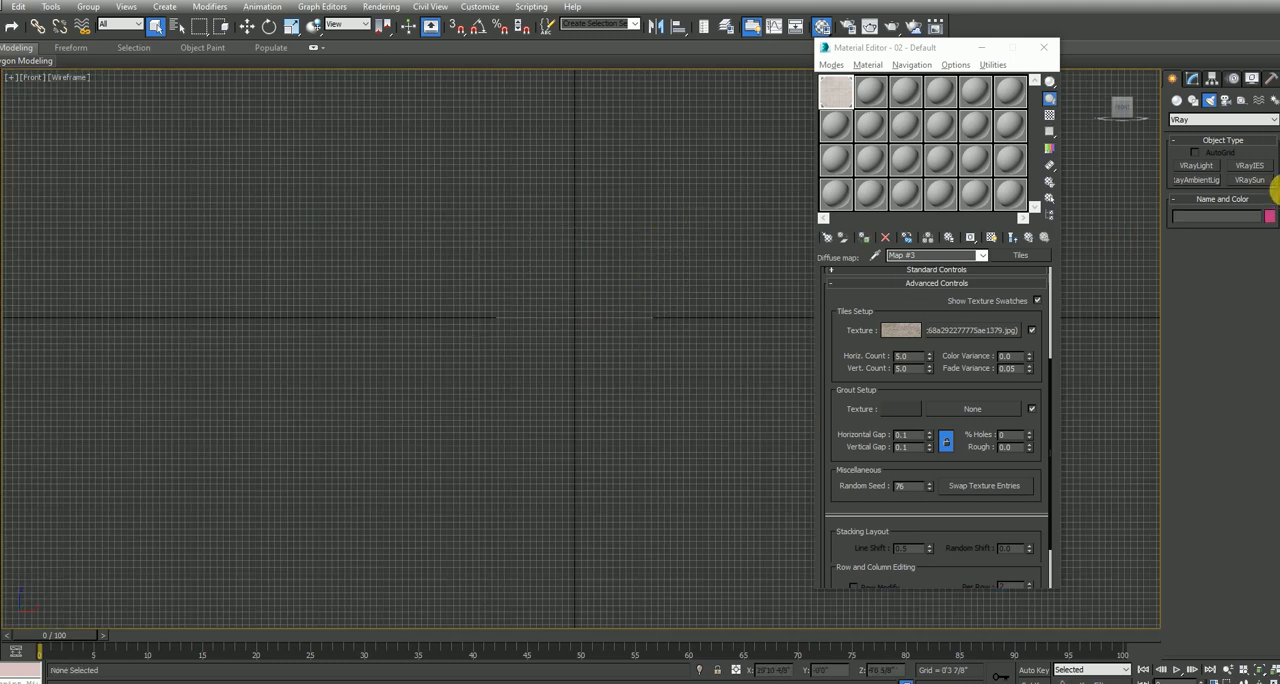
# Draw a VRayLight plane above the floor with half-length about 4'4" and half-width about 1'3", and frame it in Top view
pyautogui.click(1200, 170)
pyautogui.moveTo(664, 260); pyautogui.dragTo(494, 311)
pyautogui.hotkey('alt', 'w')
# Rotate the V-Ray light and move it towards the floor's front edge, to about Y -2'10 7/8"
pyautogui.hotkey('alt', 'w')
pyautogui.press('z')
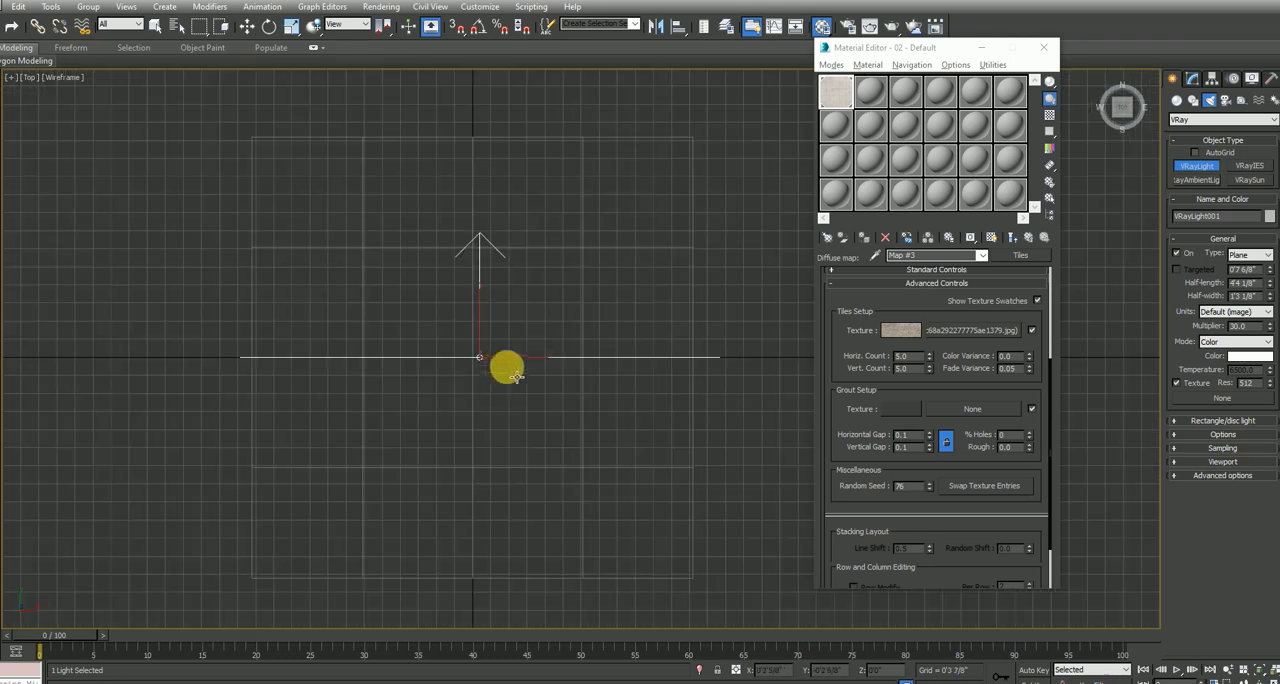
pyautogui.press('w')
pyautogui.press('e')
pyautogui.moveTo(512, 358); pyautogui.dragTo(516, 283)
pyautogui.press('w')
pyautogui.moveTo(502, 332); pyautogui.dragTo(500, 387)
pyautogui.hotkey('alt', 'w')
pyautogui.hotkey('alt', 'w')
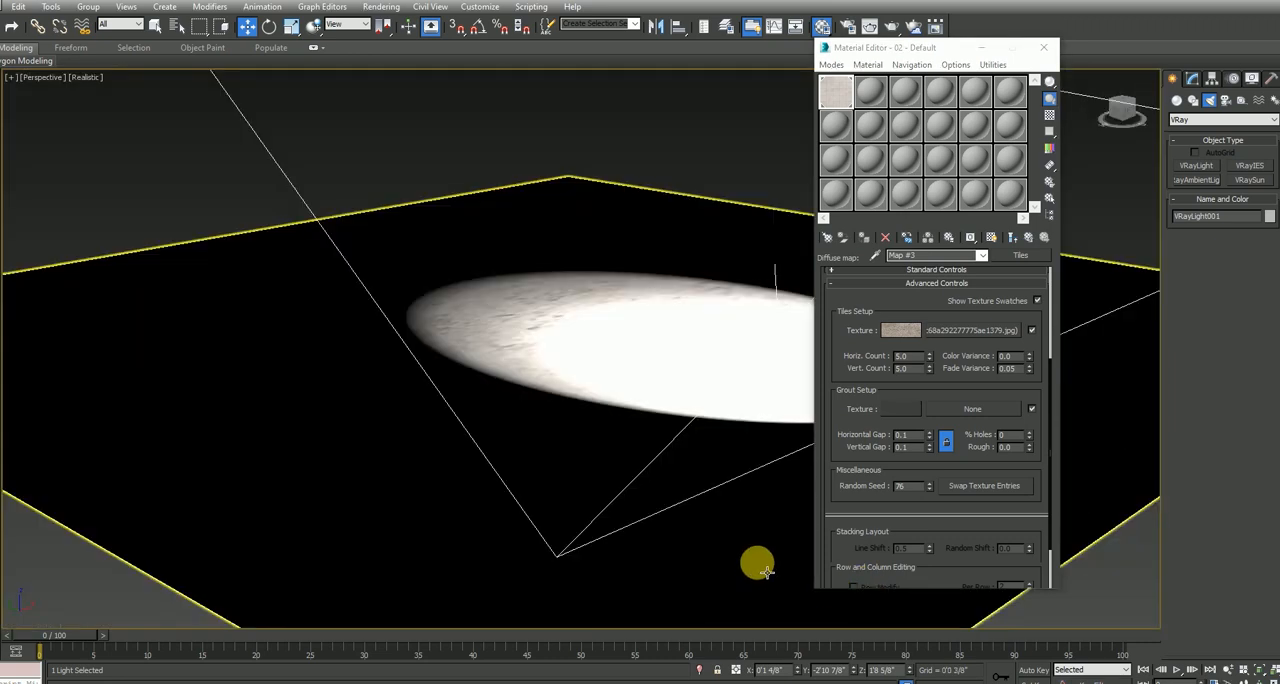
# Make the V-Ray light invisible and double-sided in its options
pyautogui.click(1198, 79)
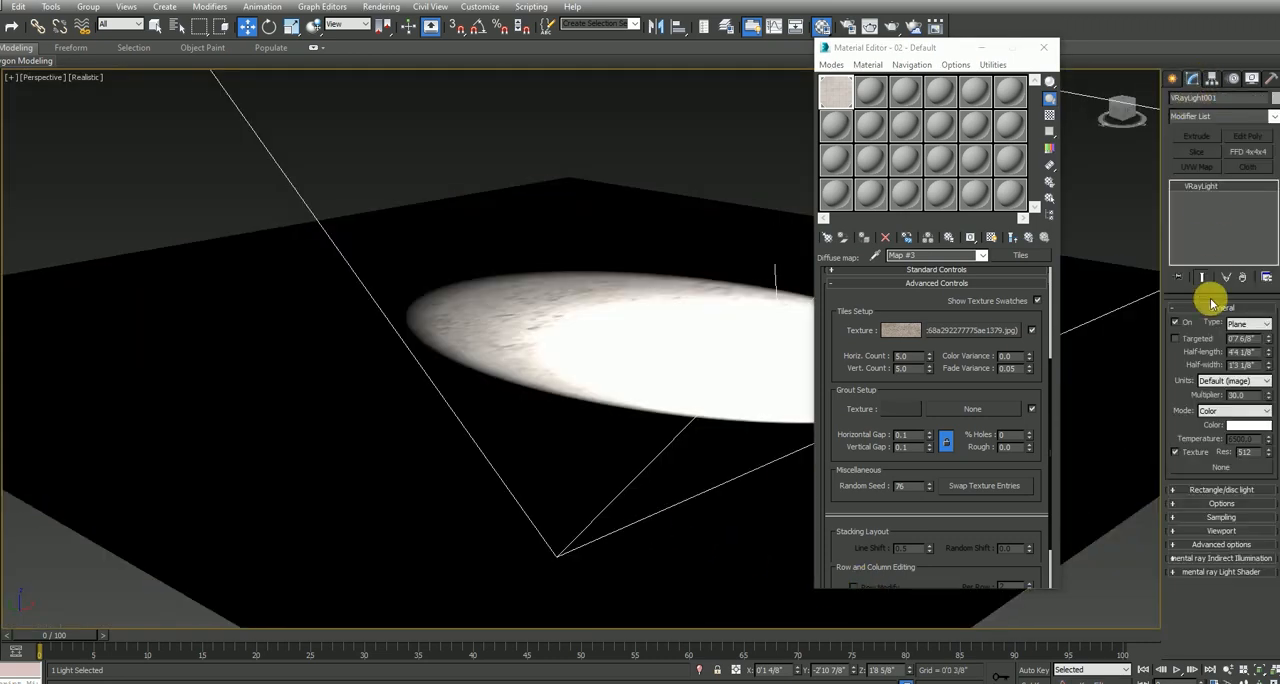
pyautogui.click(1214, 503)
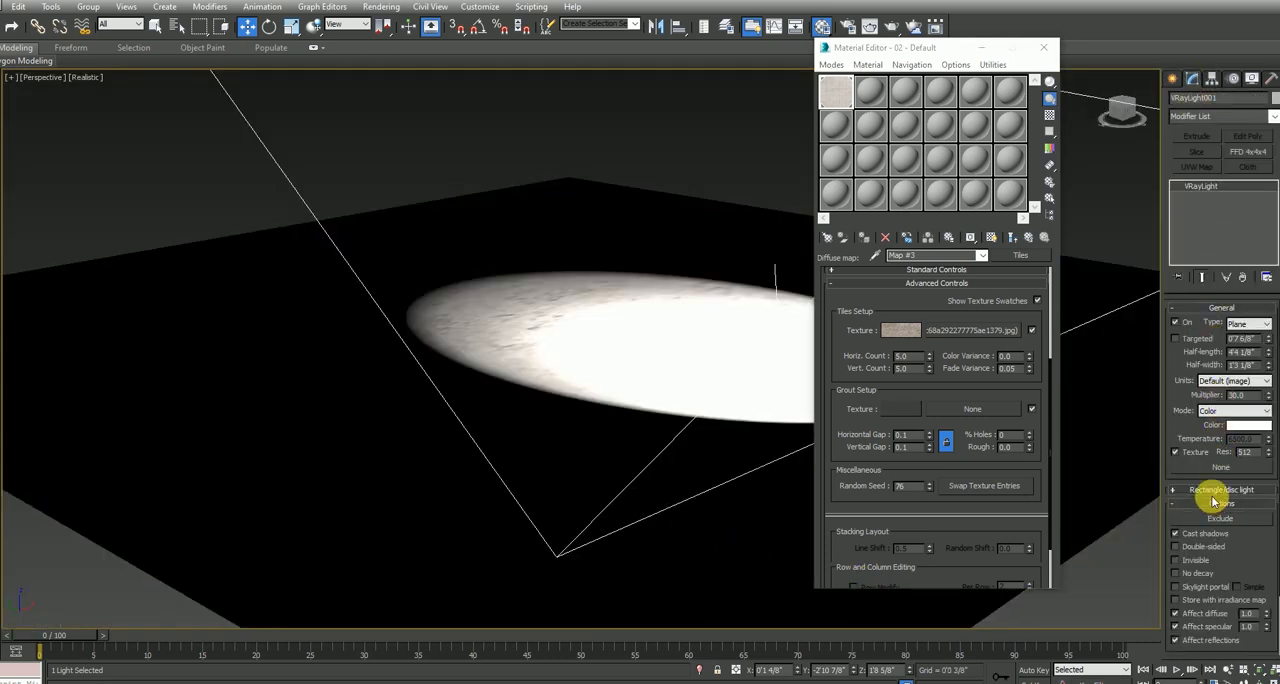
pyautogui.click(1193, 563)
pyautogui.click(1195, 549)
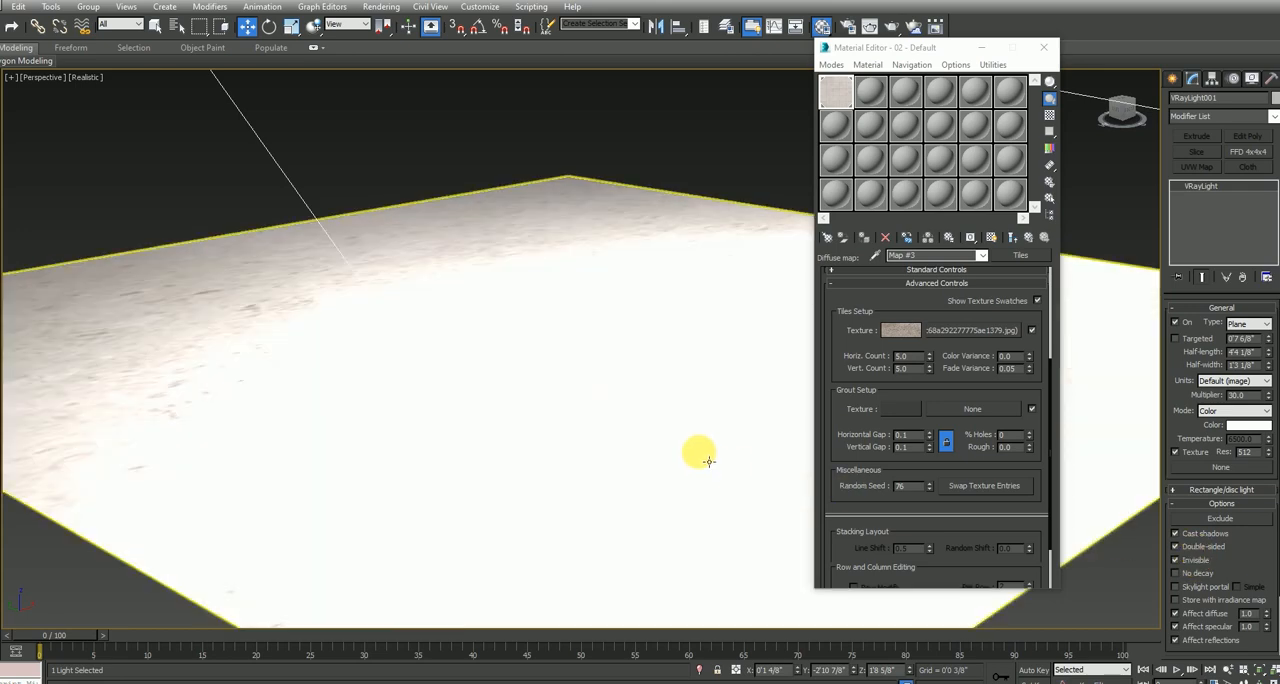
# Test-render the floor in the perspective view and set the V-Ray light's multiplier to 5
pyautogui.hotkey('shift', 'q')
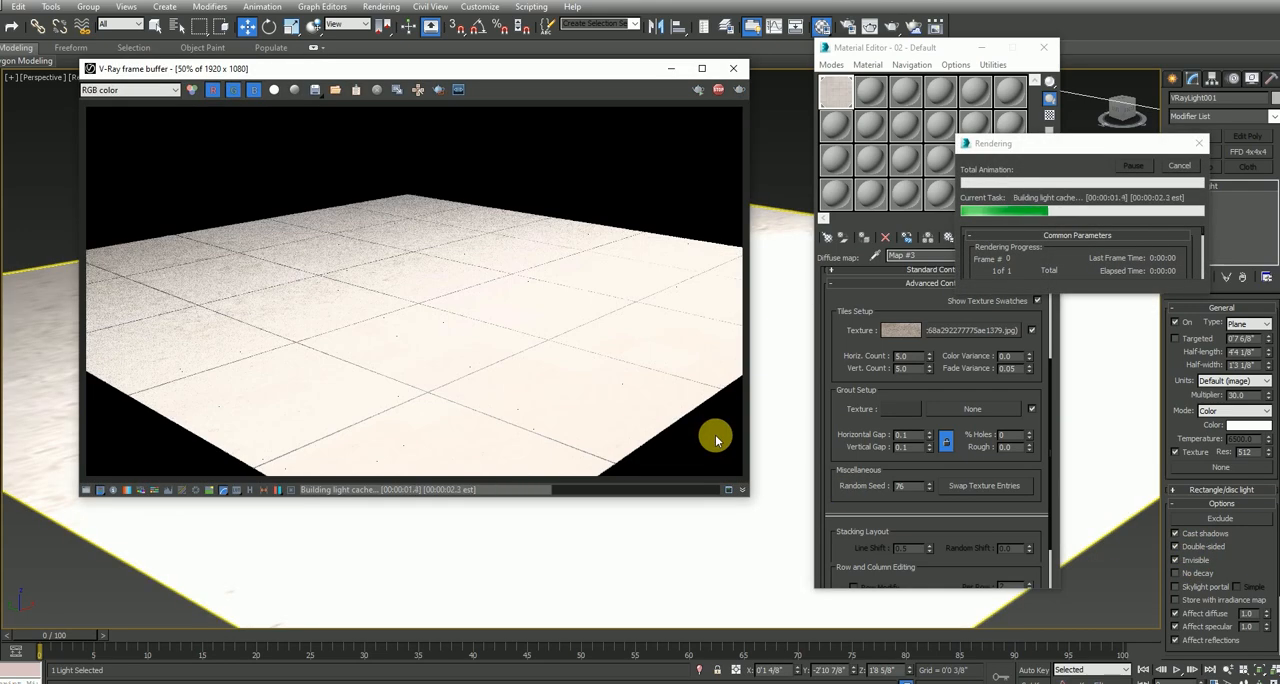
pyautogui.click(733, 68)
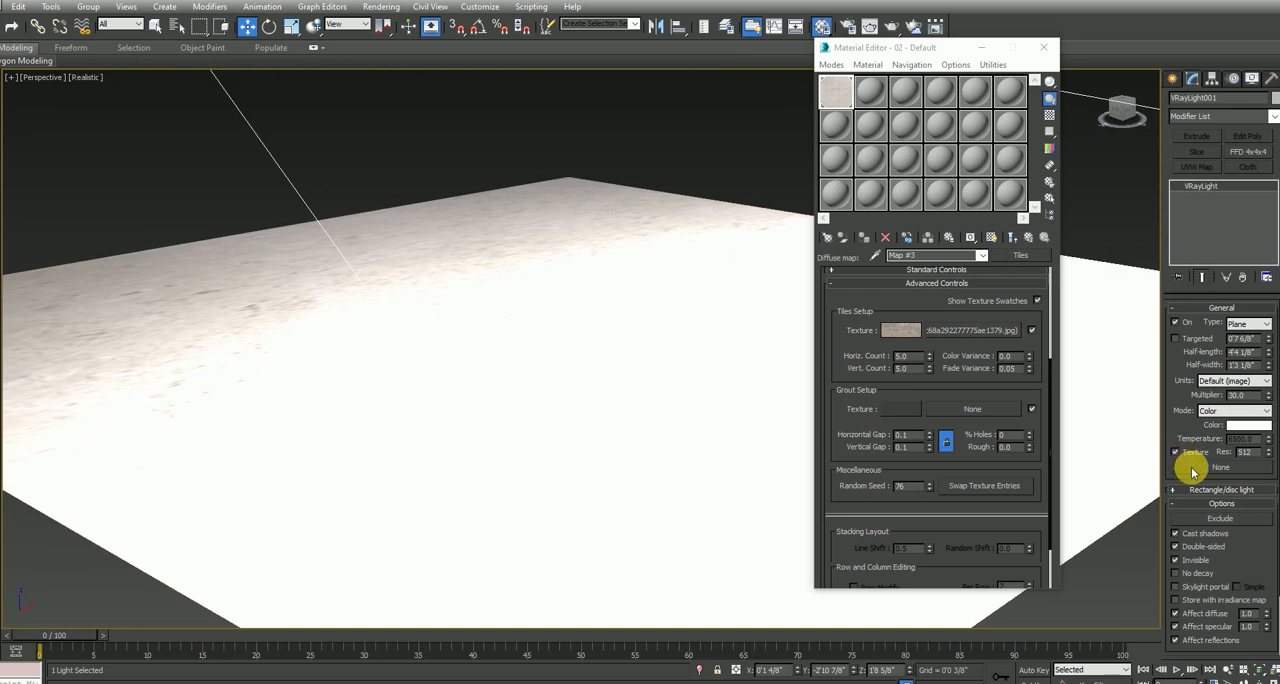
pyautogui.write('5')
pyautogui.press('Return')
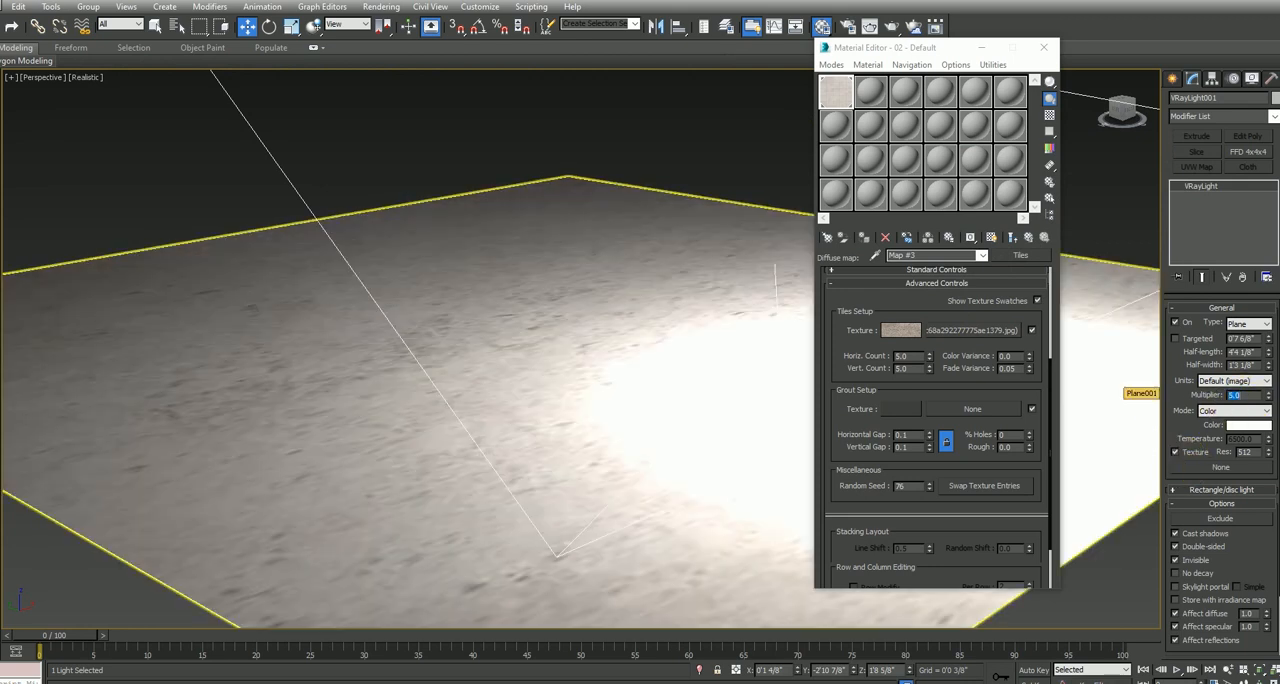
# Give the floor material a dark grey reflection of value 18, HGlossiness 0.9 and Fresnel IOR 18, and close the Material Editor
pyautogui.click(1013, 238)
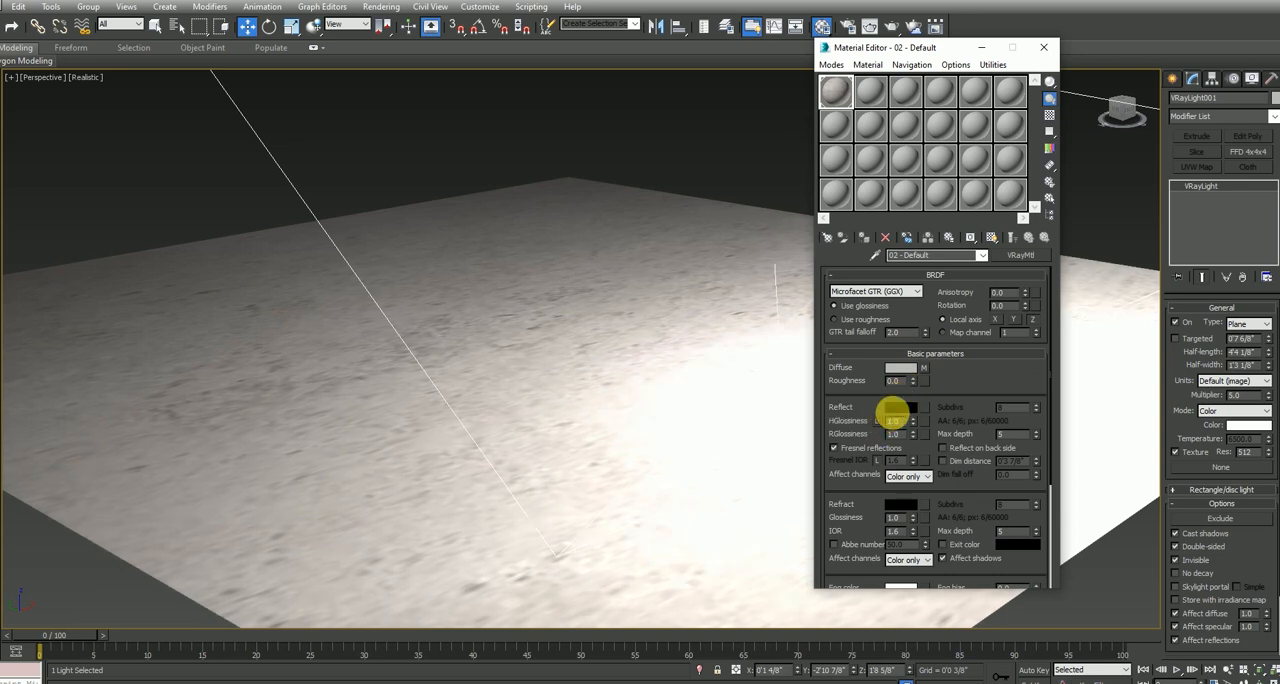
pyautogui.click(897, 409)
pyautogui.moveTo(368, 85); pyautogui.dragTo(368, 150)
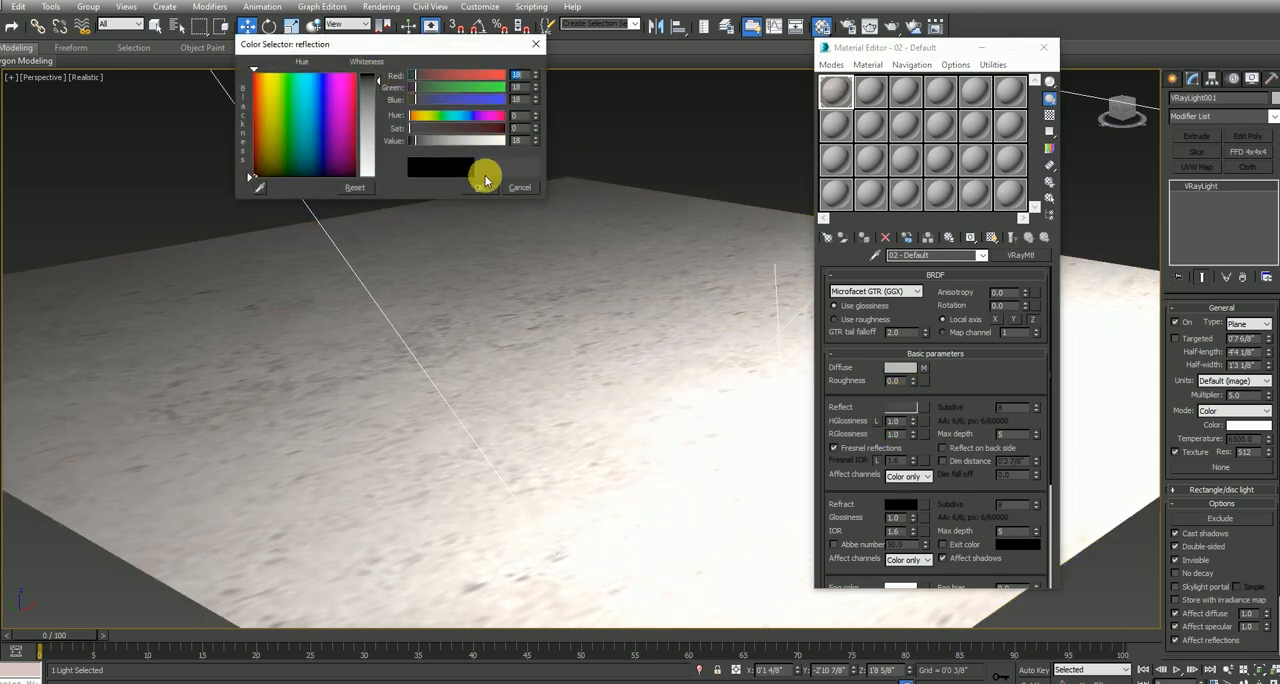
pyautogui.click(479, 187)
pyautogui.moveTo(902, 423); pyautogui.dragTo(826, 385)
pyautogui.write('.')
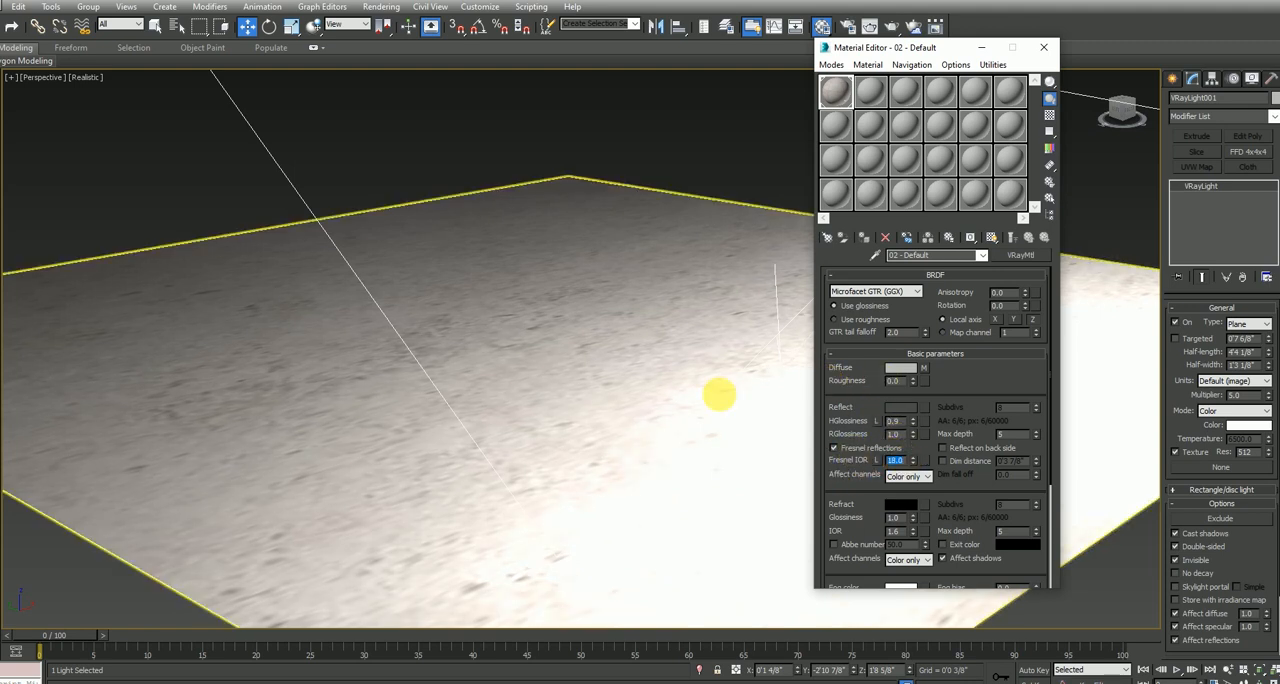
pyautogui.moveTo(669, 394)
pyautogui.keyDown('alt'); pyautogui.mouseDown(button='middle')
pyautogui.moveTo(711, 391)
pyautogui.moveTo(658, 405)
pyautogui.moveTo(675, 375)
pyautogui.moveTo(643, 371)
pyautogui.moveTo(648, 382)
pyautogui.mouseUp(button='middle'); pyautogui.keyUp('alt')
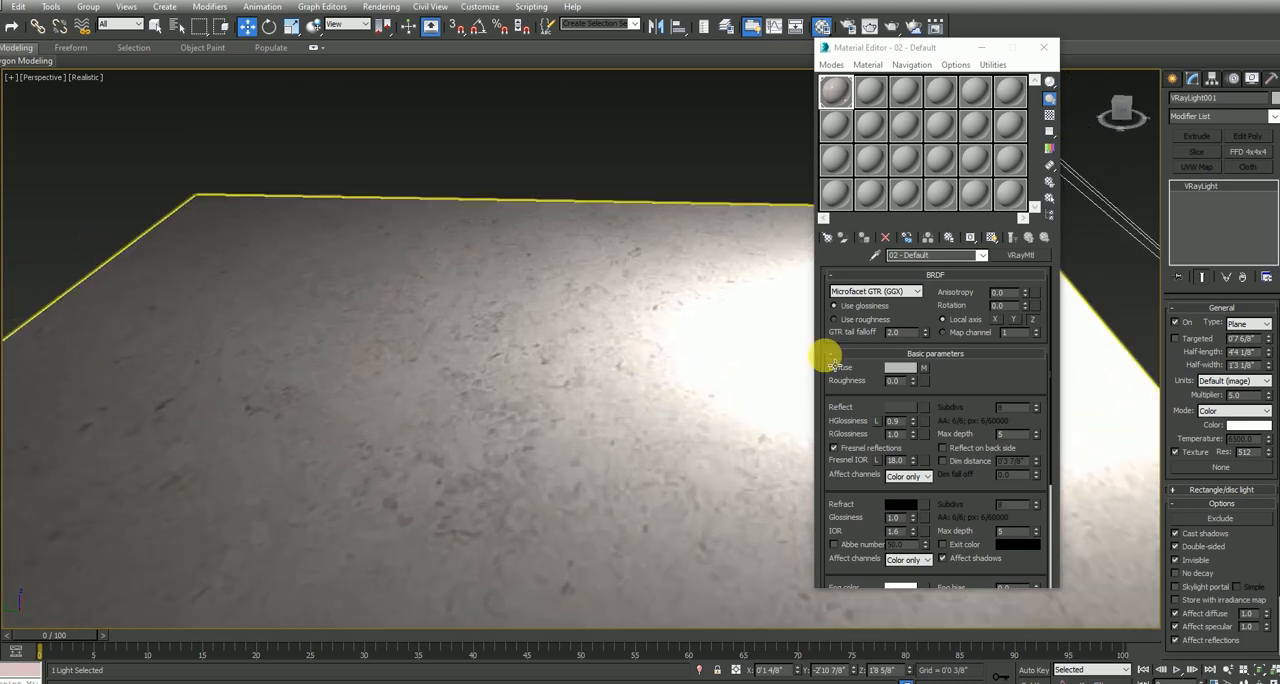
pyautogui.click(1043, 47)
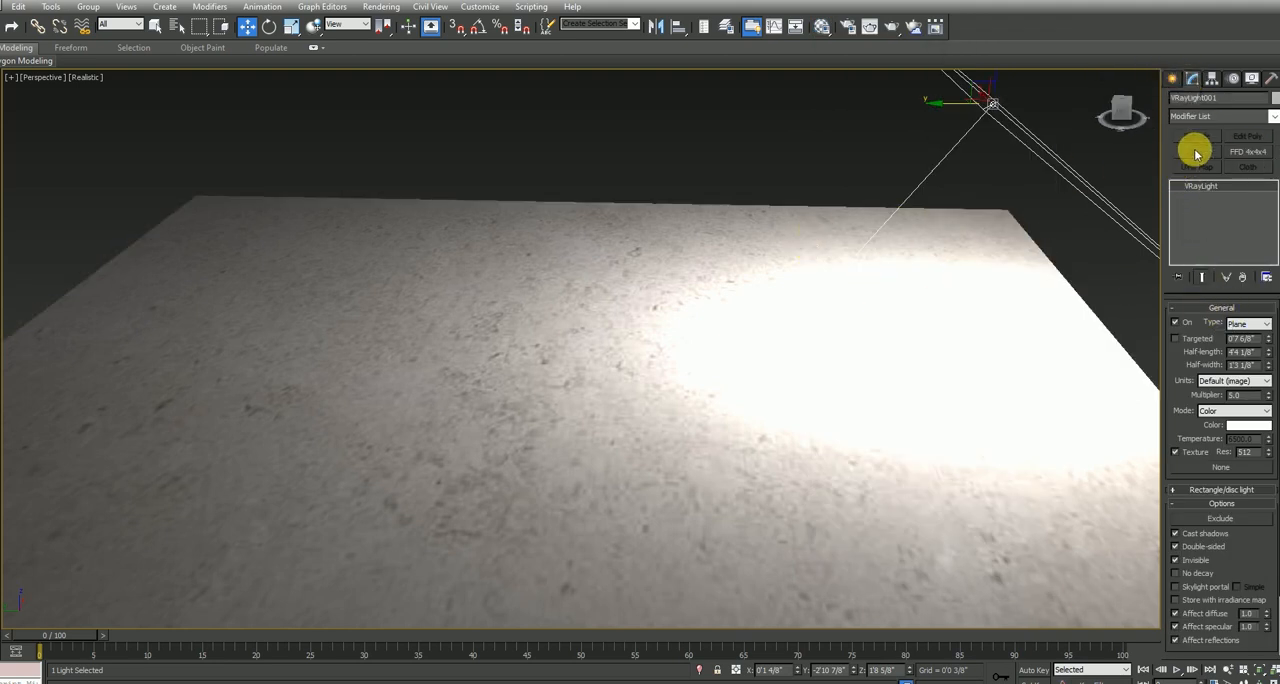
# Set up an AEC Extended wall with a width of 0'3 7/8", a height of 7'11 7/8" and left justification
pyautogui.click(1176, 79)
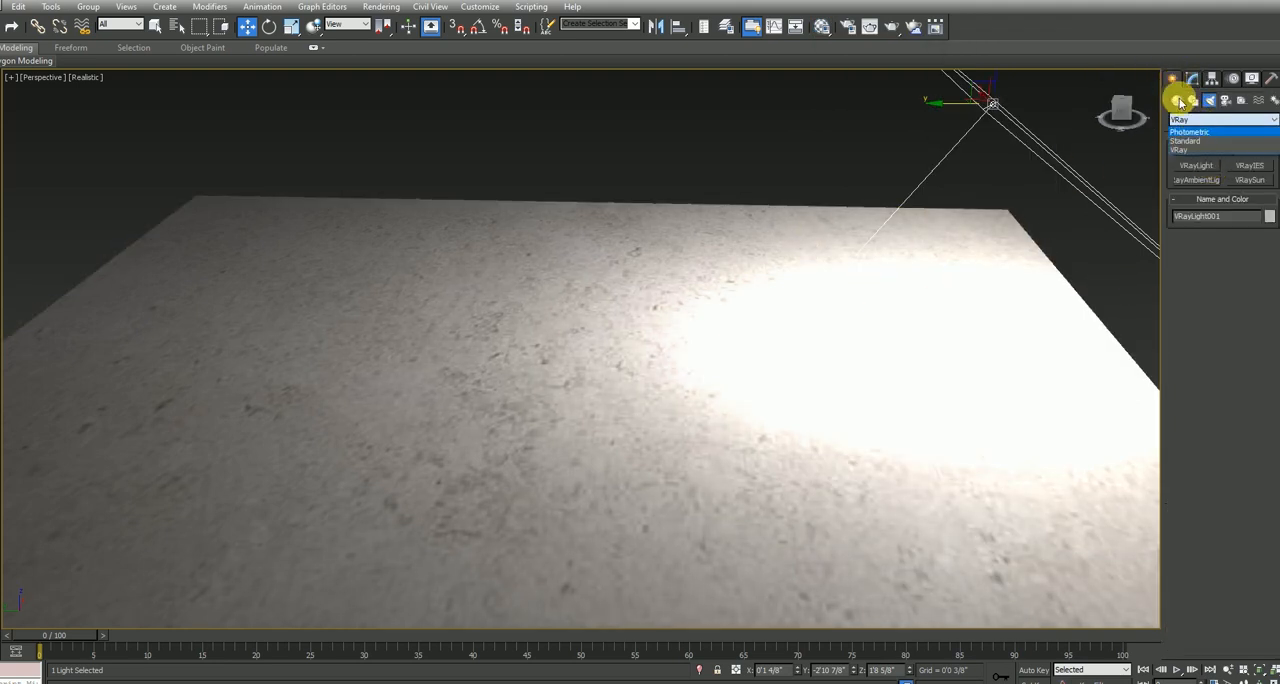
pyautogui.click(1177, 100)
pyautogui.click(1185, 119)
pyautogui.click(1193, 222)
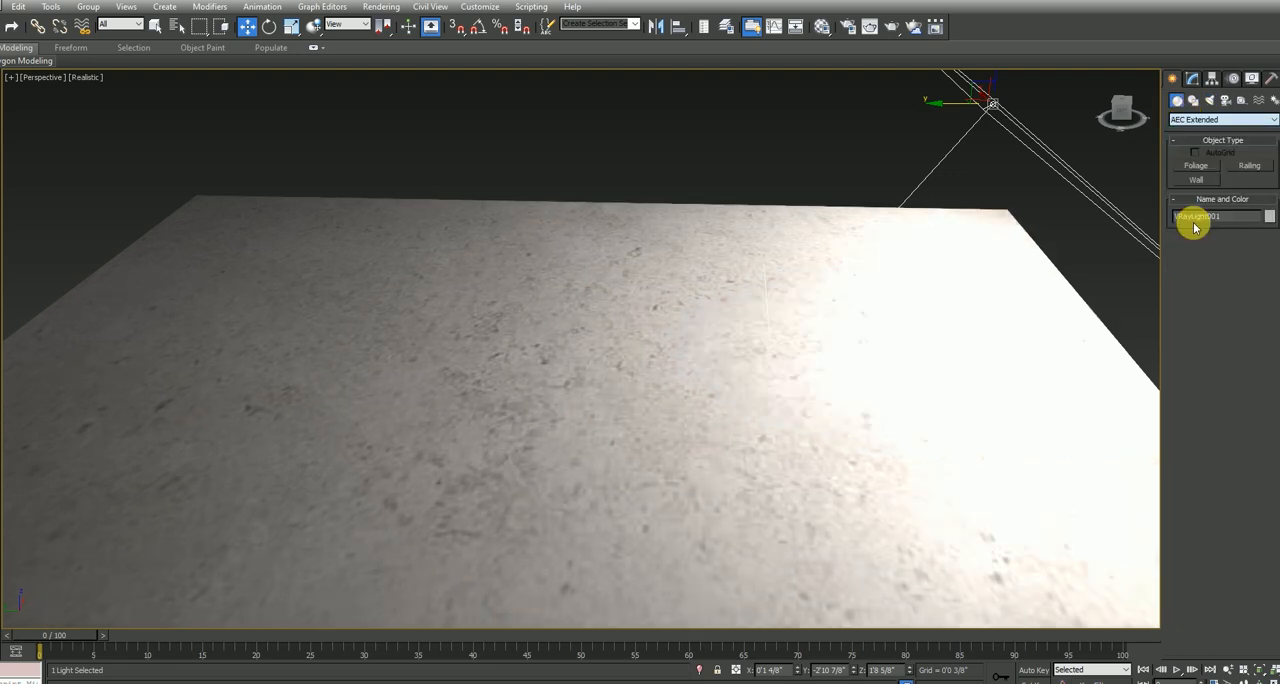
pyautogui.click(1199, 180)
pyautogui.moveTo(1257, 280); pyautogui.dragTo(1173, 286)
pyautogui.write('4')
pyautogui.press('Tab')
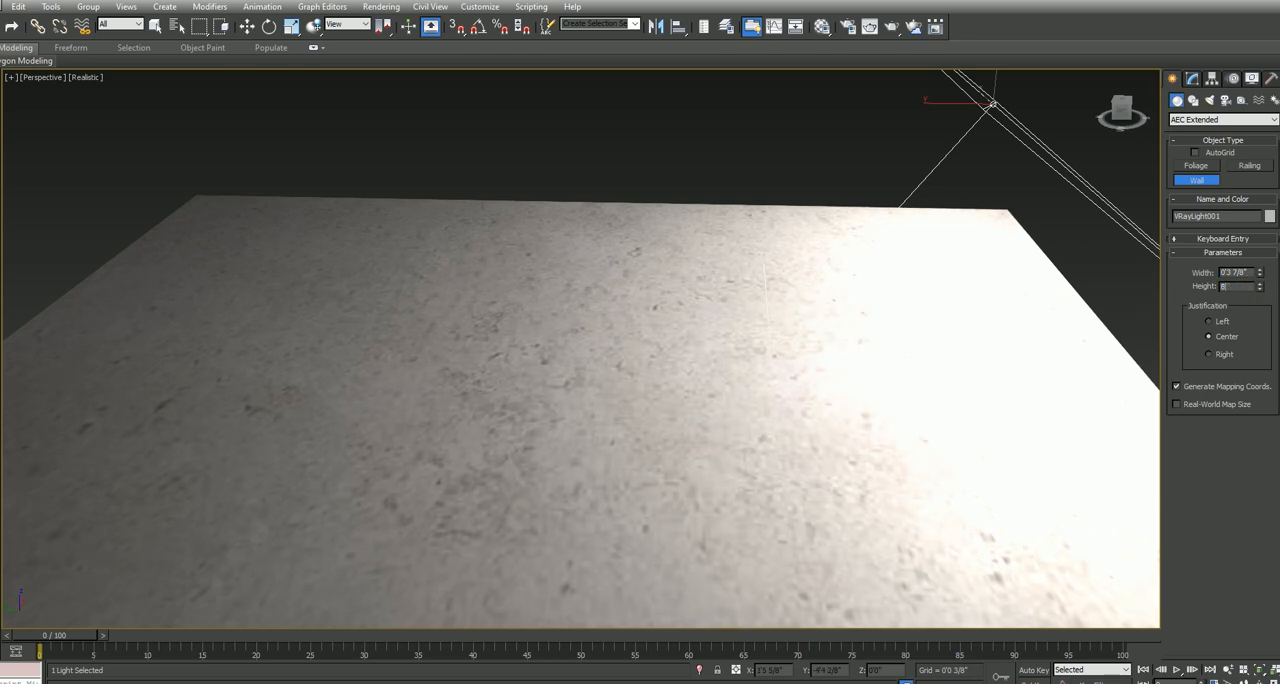
# Draw connected walls around the floor with snapping on, from corner to corner starting at its front-right corner
pyautogui.scroll(-3, 1140, 332)
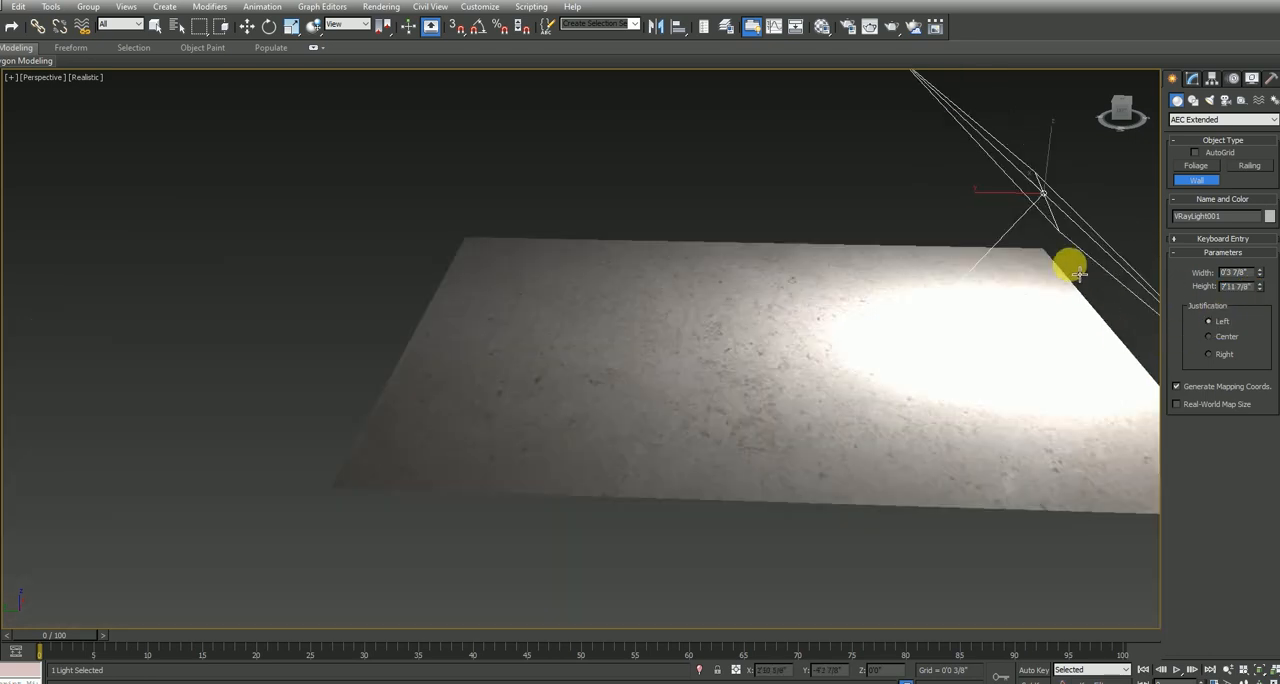
pyautogui.moveTo(1120, 400); pyautogui.dragTo(980, 370, button='middle')
pyautogui.press('s')
pyautogui.moveTo(1155, 492); pyautogui.dragTo(1120, 490, button='middle')
pyautogui.click(1104, 485)
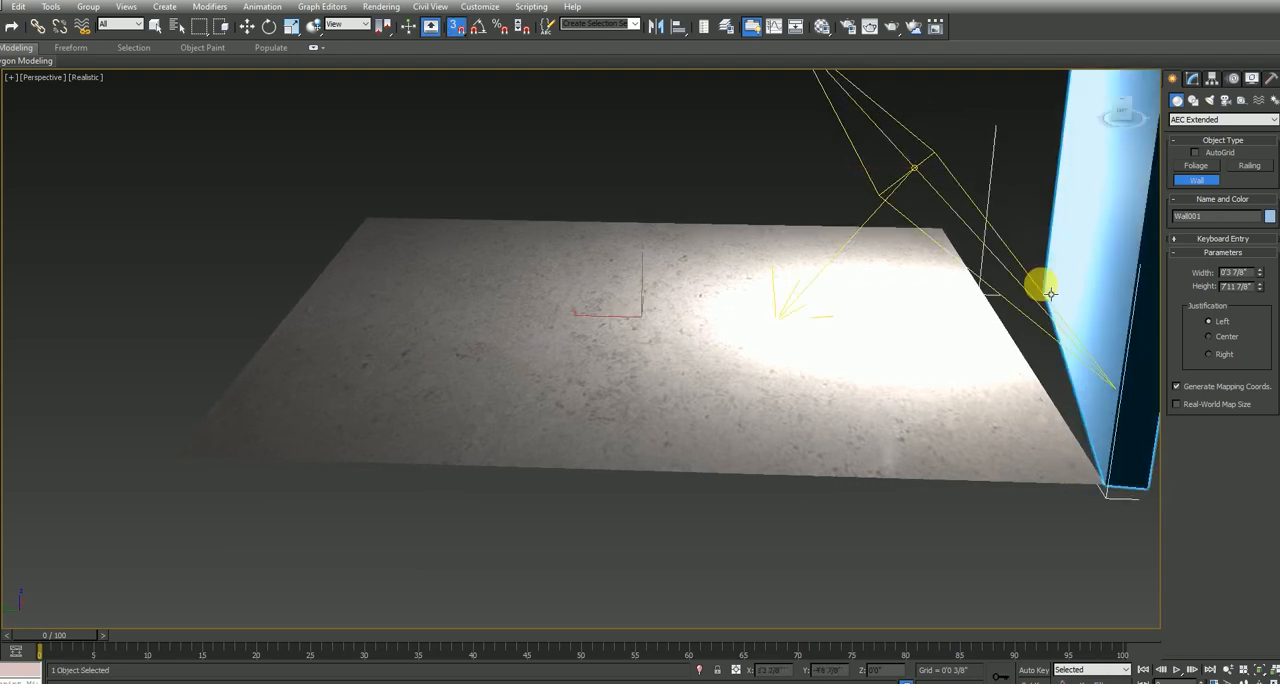
pyautogui.click(940, 228)
pyautogui.click(365, 218)
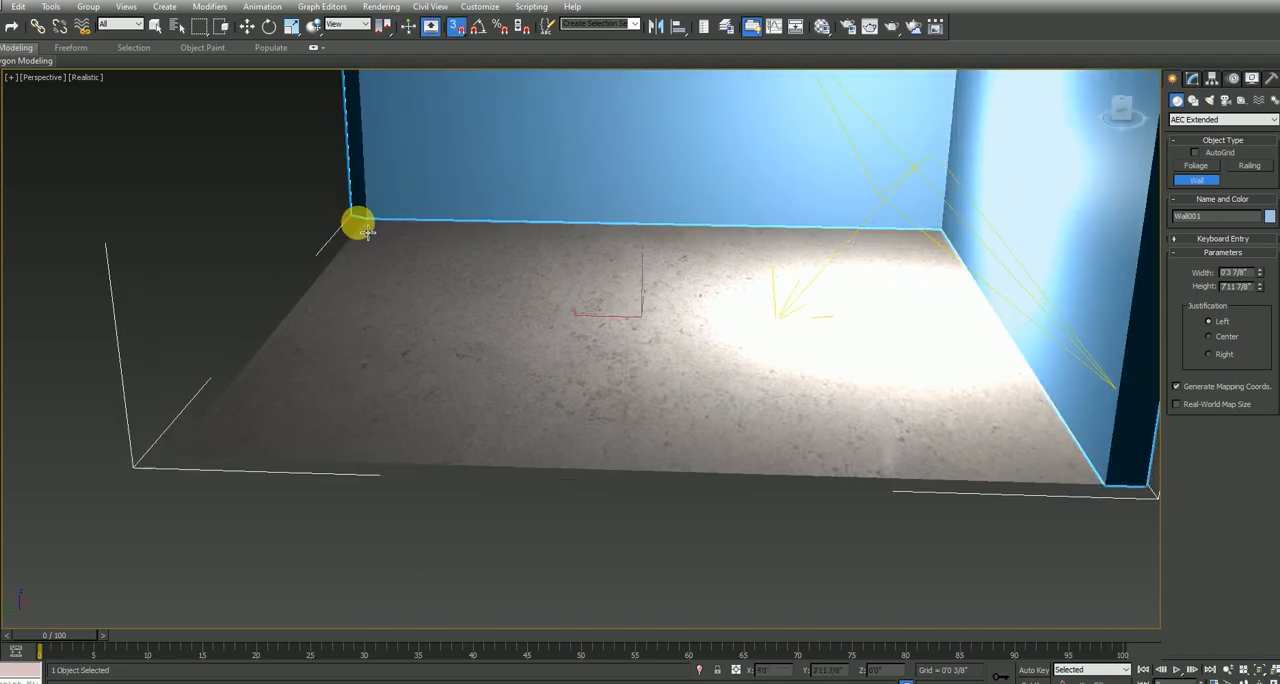
pyautogui.click(176, 460)
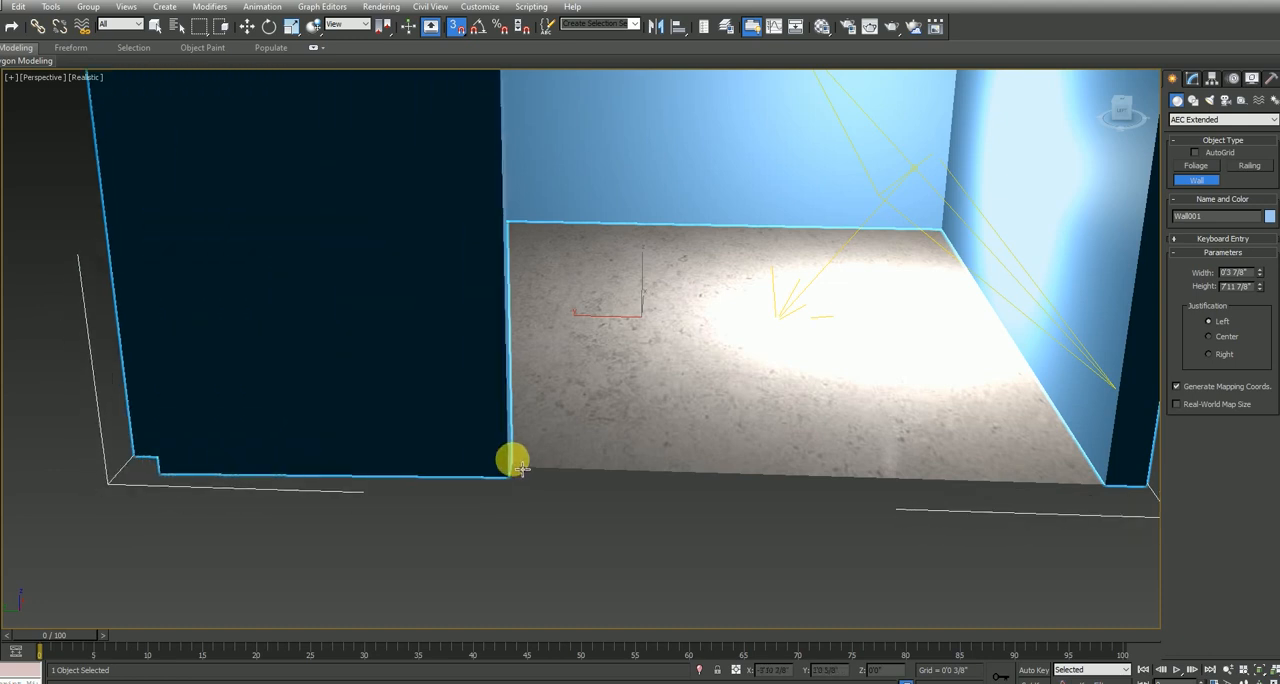
pyautogui.click(638, 478)
pyautogui.rightClick(638, 478)
pyautogui.keyDown('alt'); pyautogui.moveTo(804, 438); pyautogui.dragTo(619, 418, button='middle'); pyautogui.keyUp('alt')
pyautogui.scroll(4, 751, 406)
pyautogui.rightClick(620, 420)
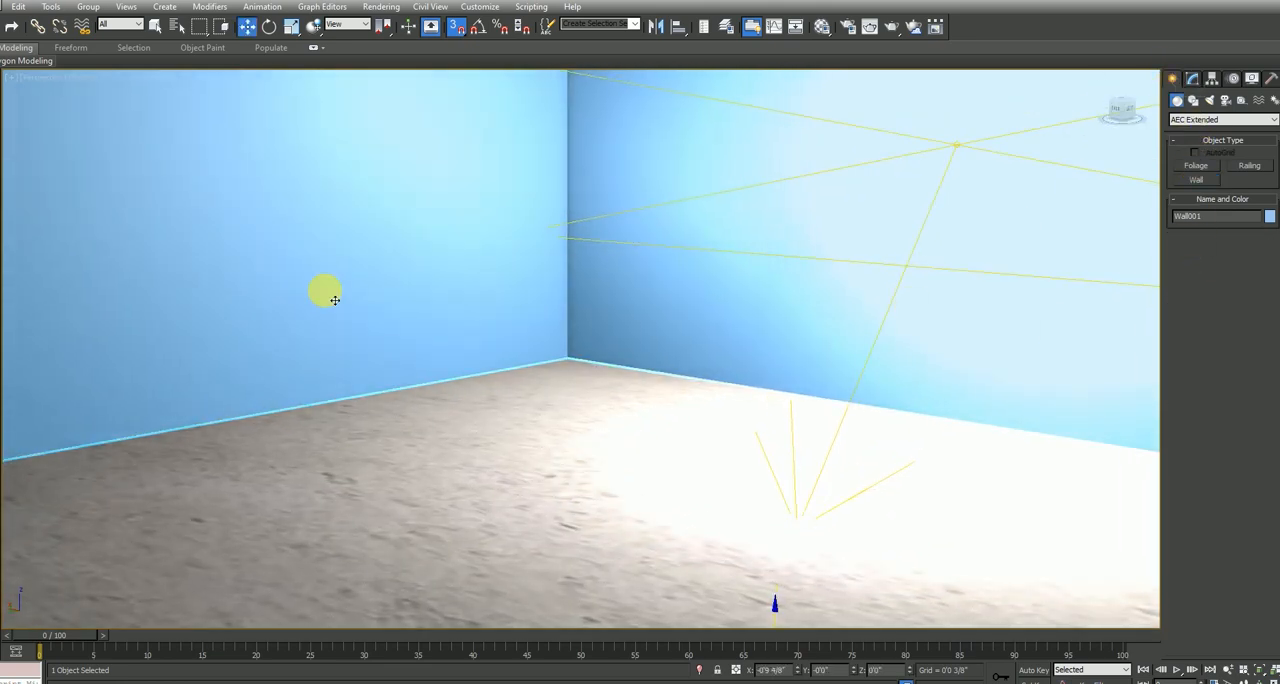
# Turn the second material slot into a VRayMtl with white diffuse, dark grey reflection and HGlossiness 0.9
pyautogui.press('m')
pyautogui.click(871, 100)
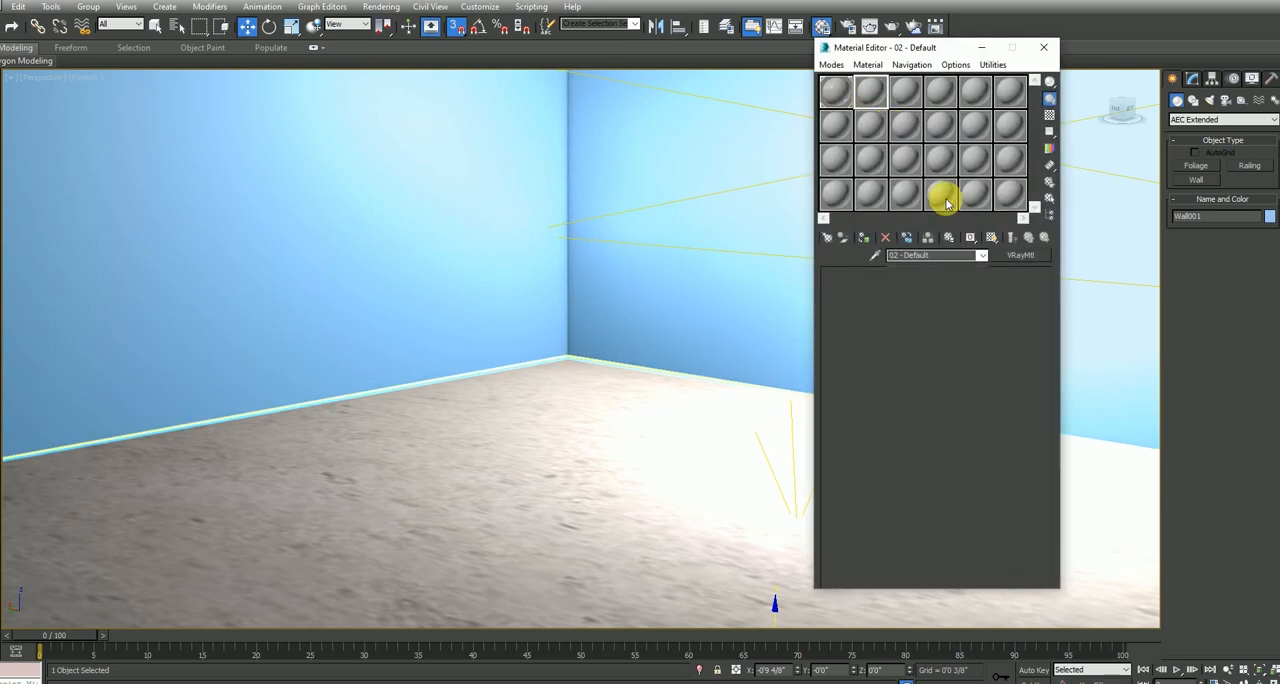
pyautogui.click(1020, 255)
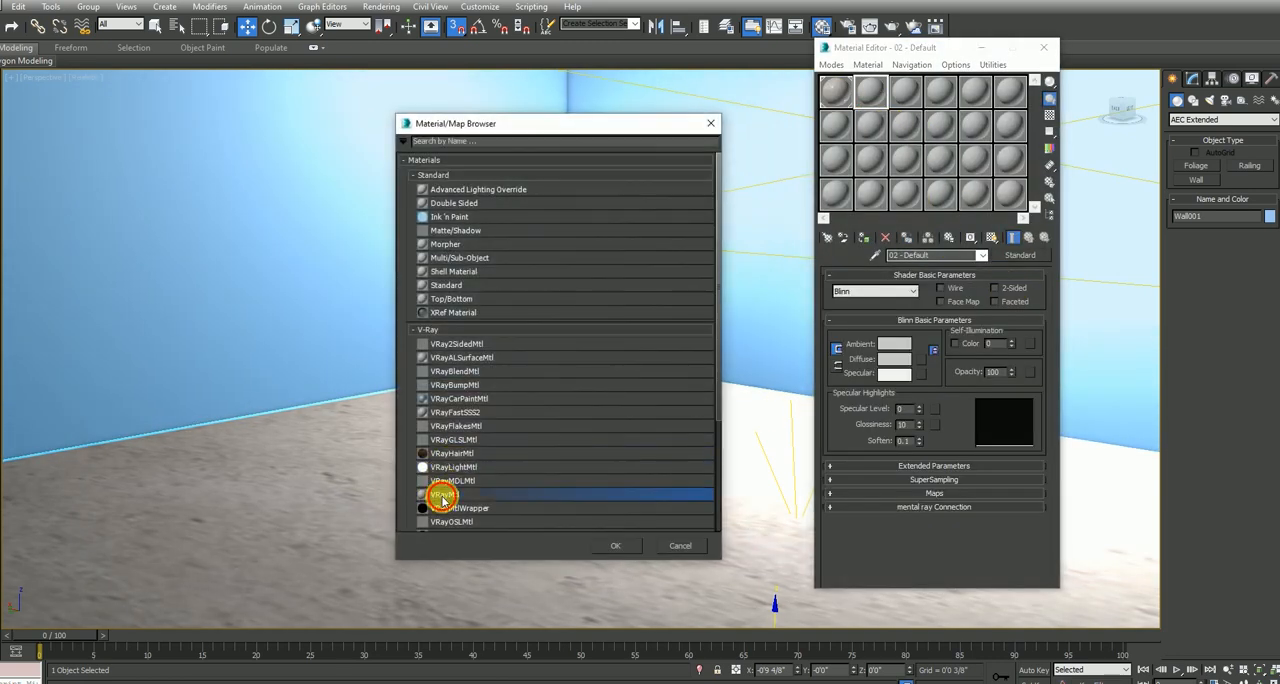
pyautogui.doubleClick(443, 495)
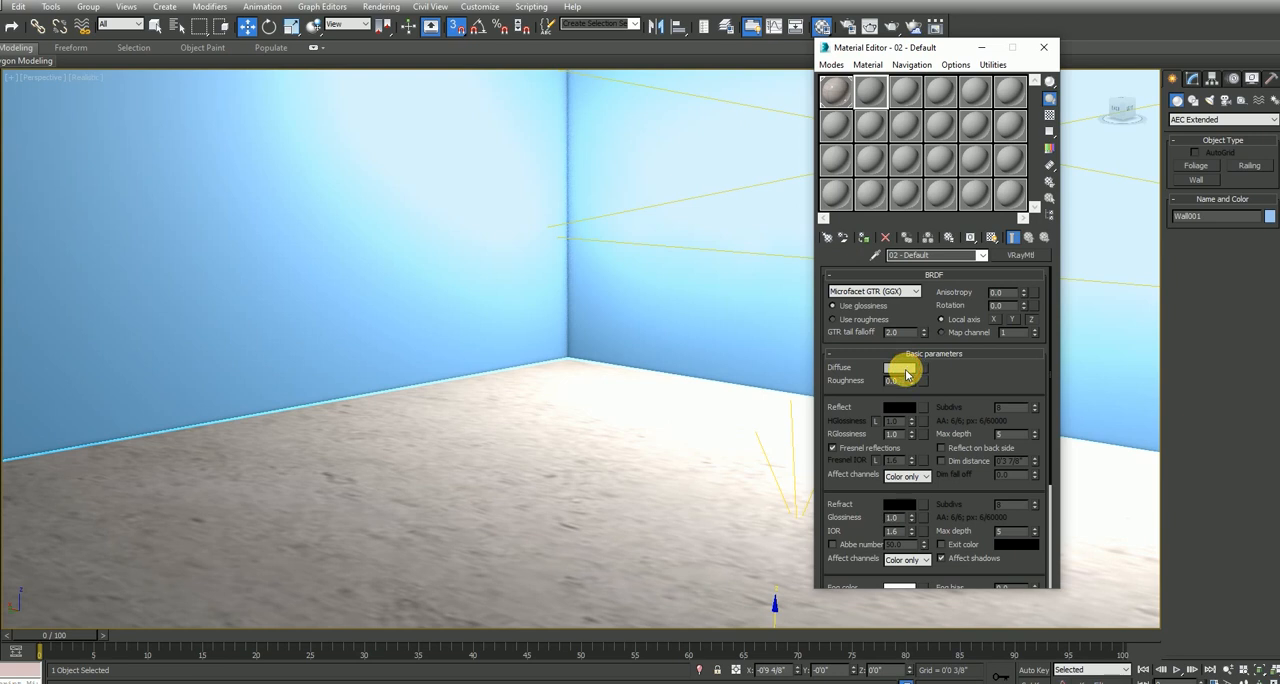
pyautogui.click(908, 370)
pyautogui.moveTo(363, 106); pyautogui.dragTo(368, 184)
pyautogui.click(482, 189)
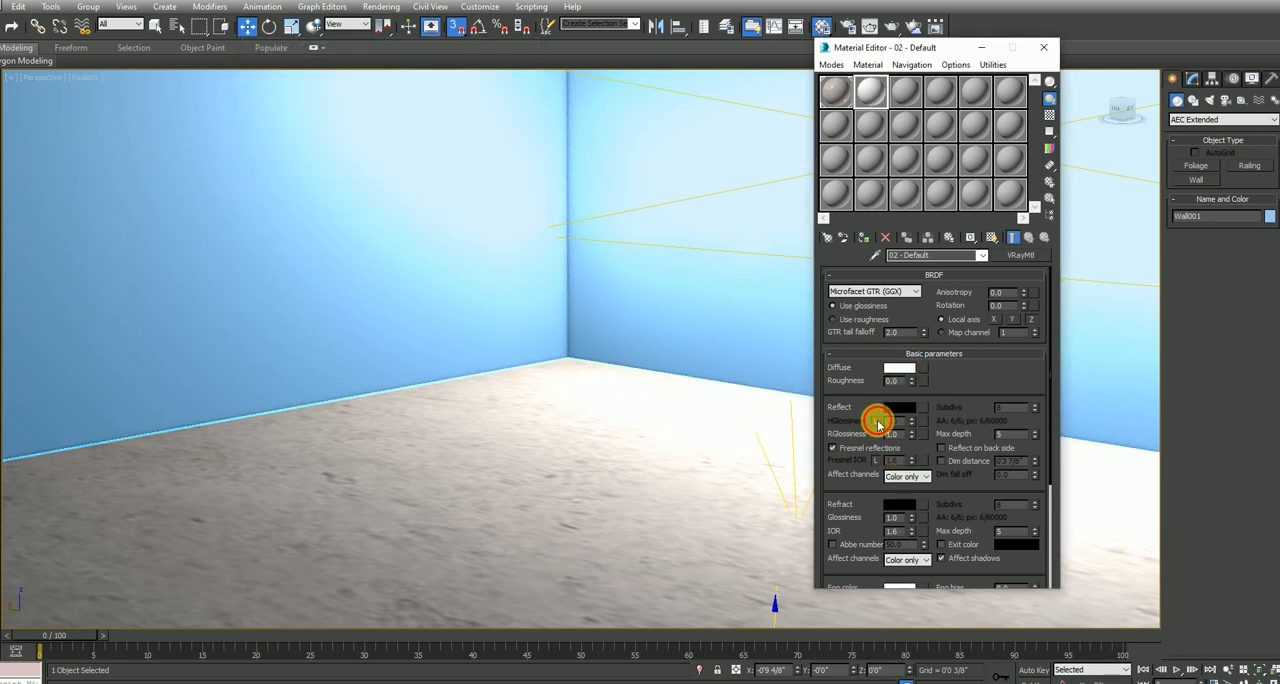
pyautogui.click(898, 408)
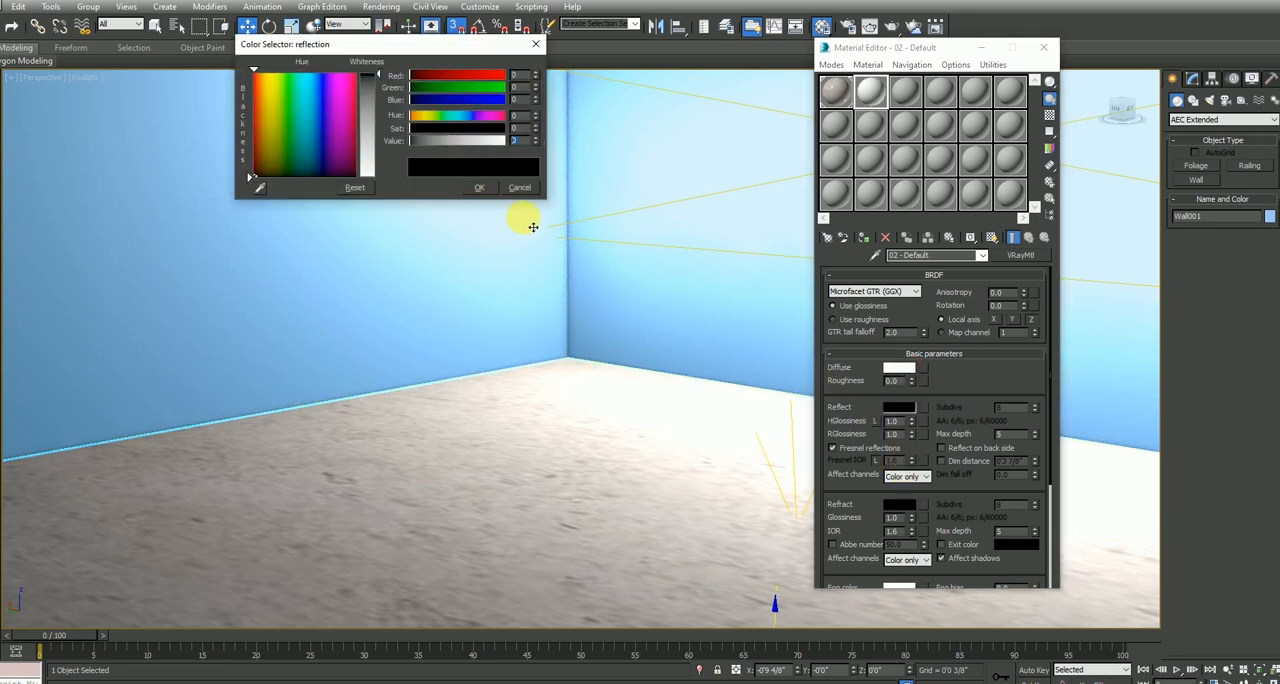
pyautogui.click(483, 189)
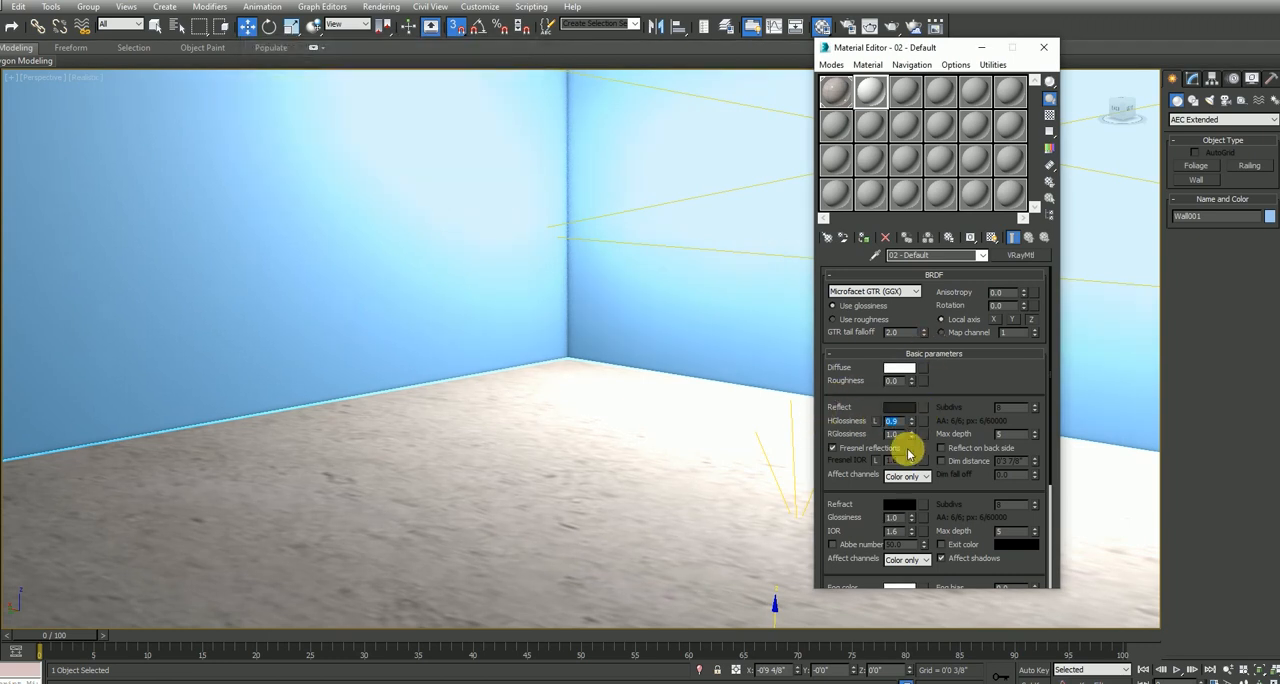
# Assign the white material to the walls, replacing the existing material of the same name, and show it in the viewport
pyautogui.click(846, 233)
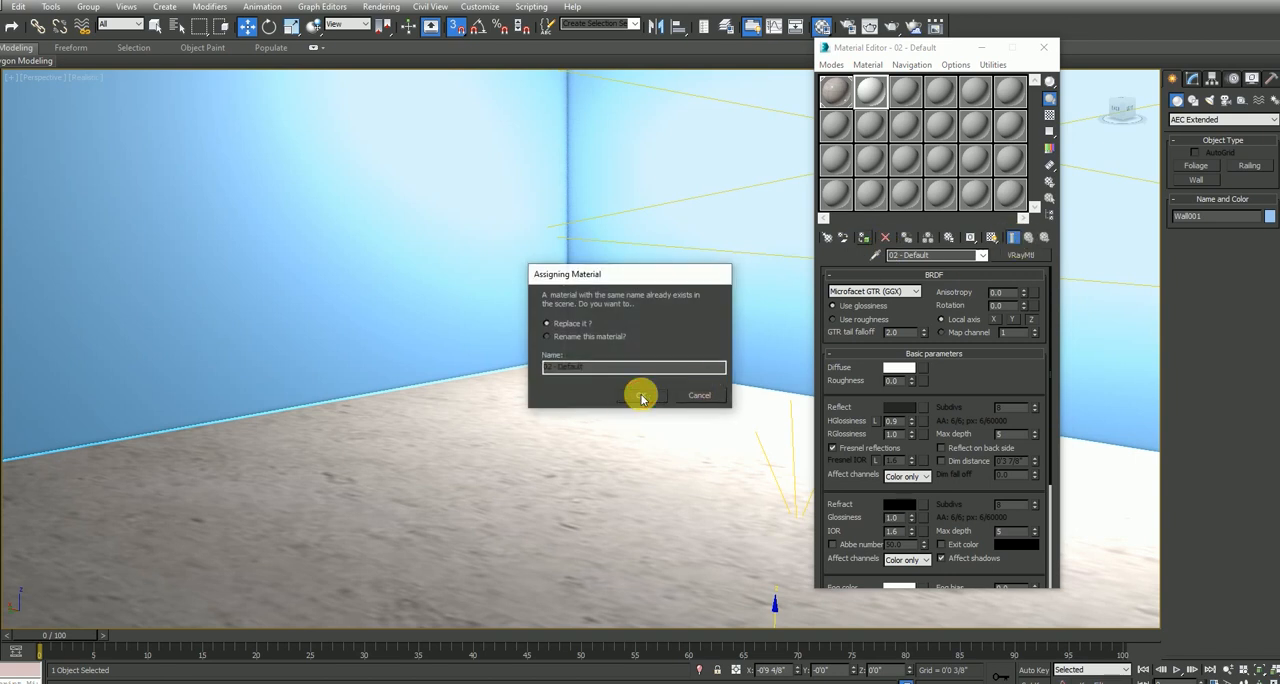
pyautogui.click(642, 396)
pyautogui.click(991, 237)
pyautogui.click(406, 329)
pyautogui.click(864, 236)
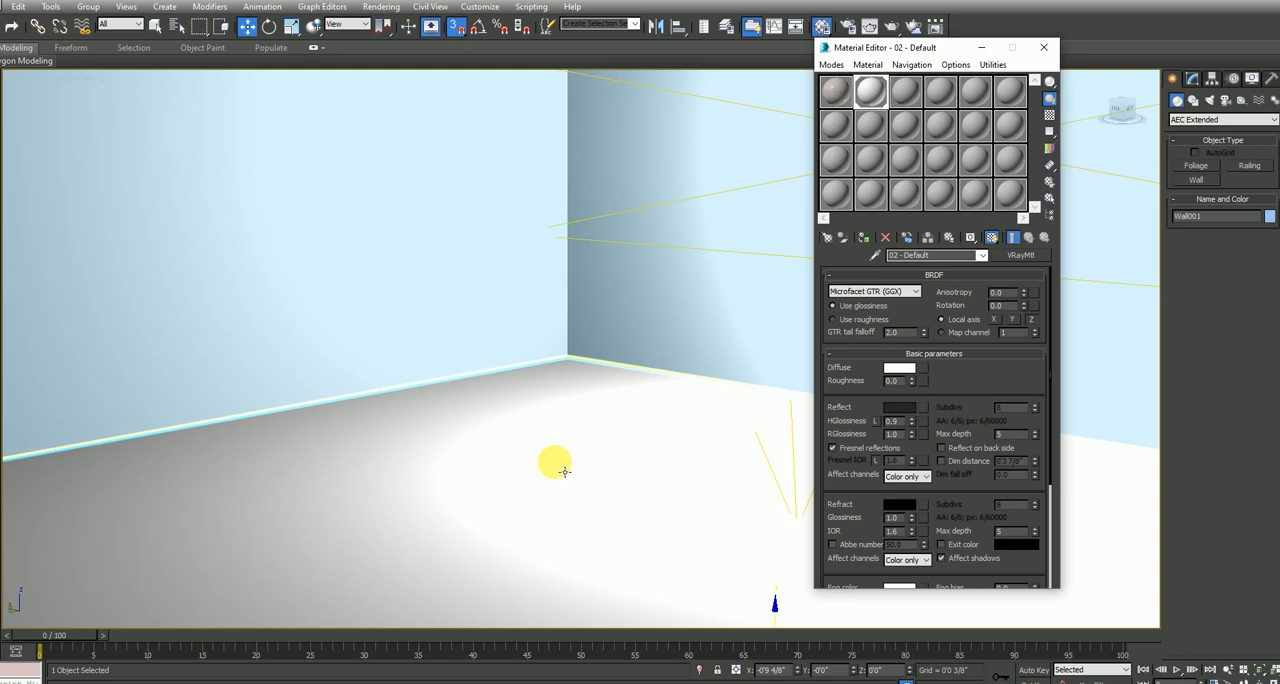
# Test-render the walled room, stop the render early and close the frame buffer
pyautogui.hotkey('shift', 'q')
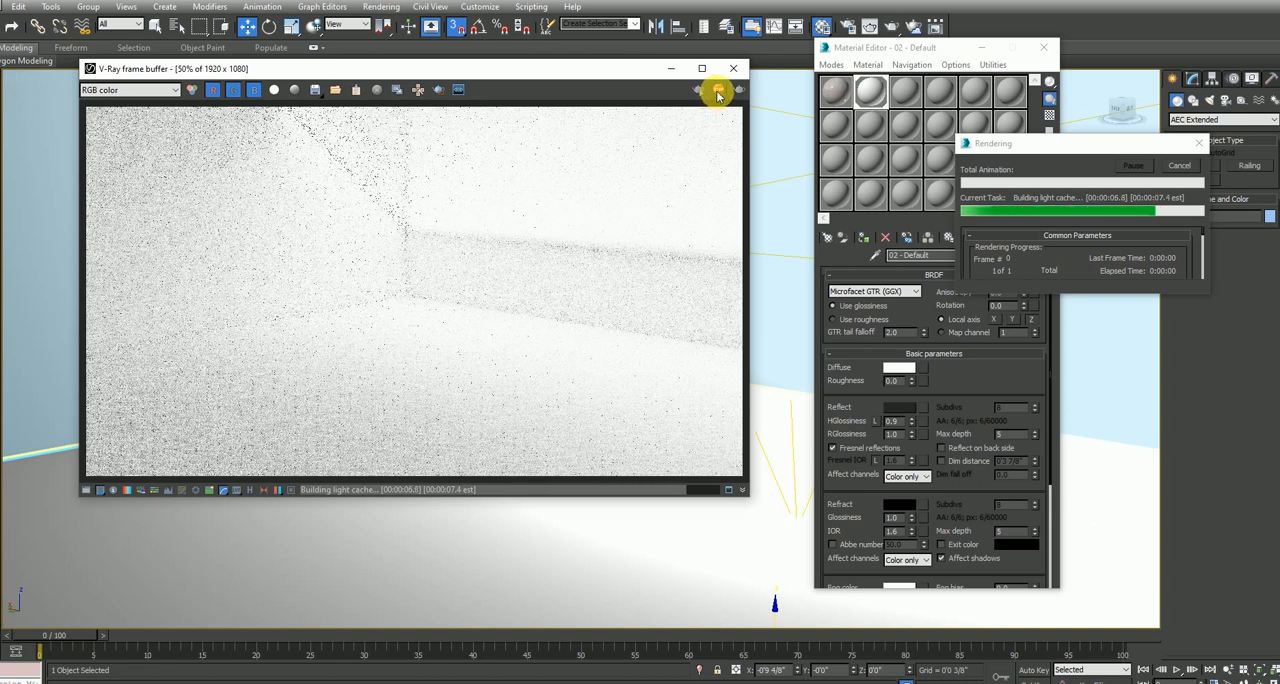
pyautogui.click(718, 93)
pyautogui.click(734, 69)
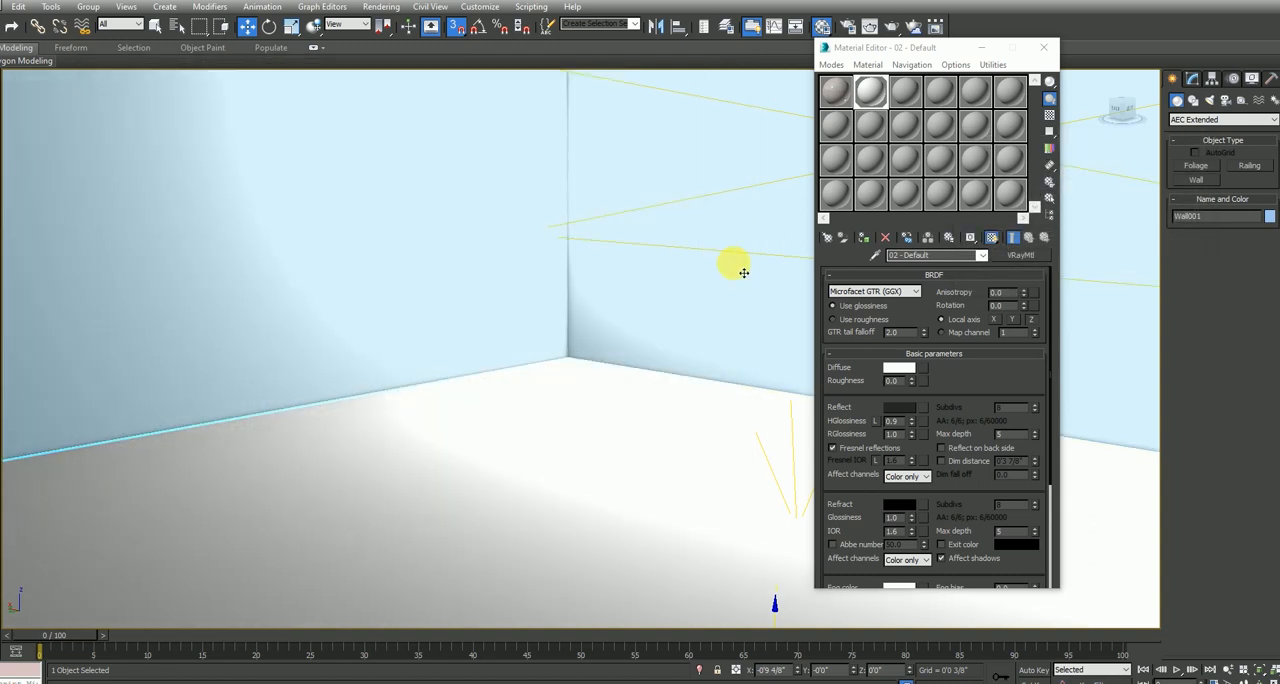
# Select the V-Ray light and set its multiplier to 0.5
pyautogui.click(743, 258)
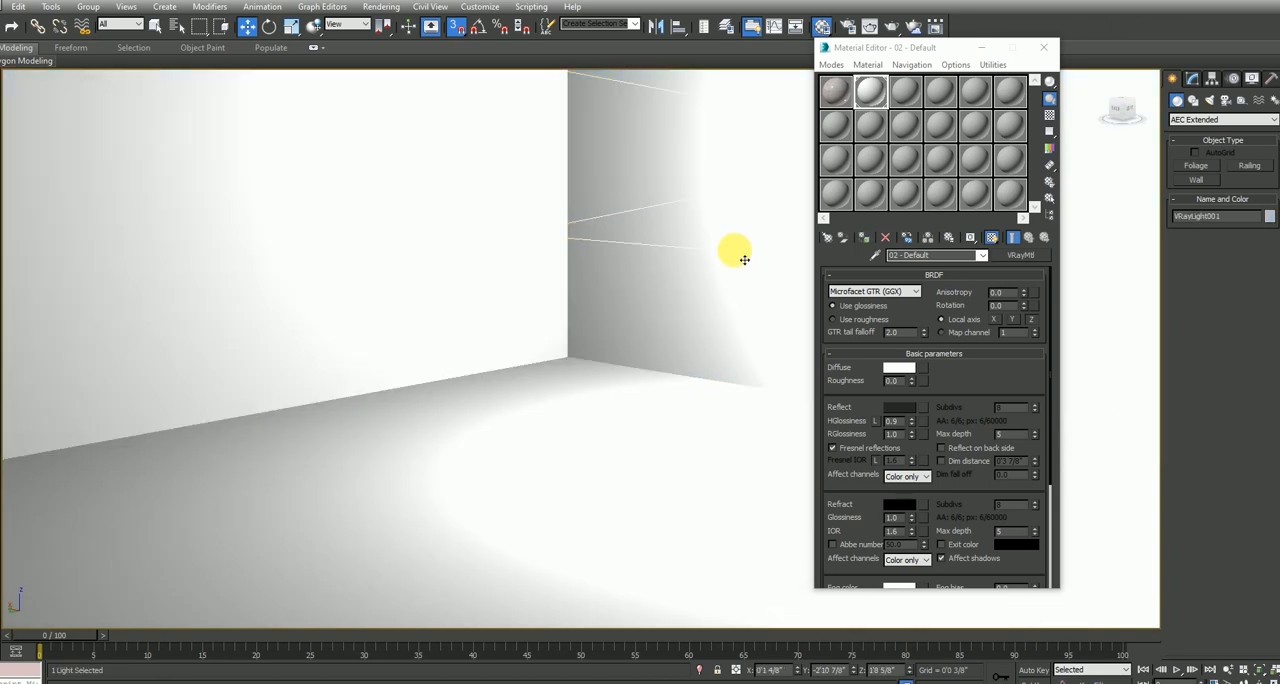
pyautogui.click(1192, 78)
pyautogui.moveTo(1192, 402); pyautogui.dragTo(1192, 399)
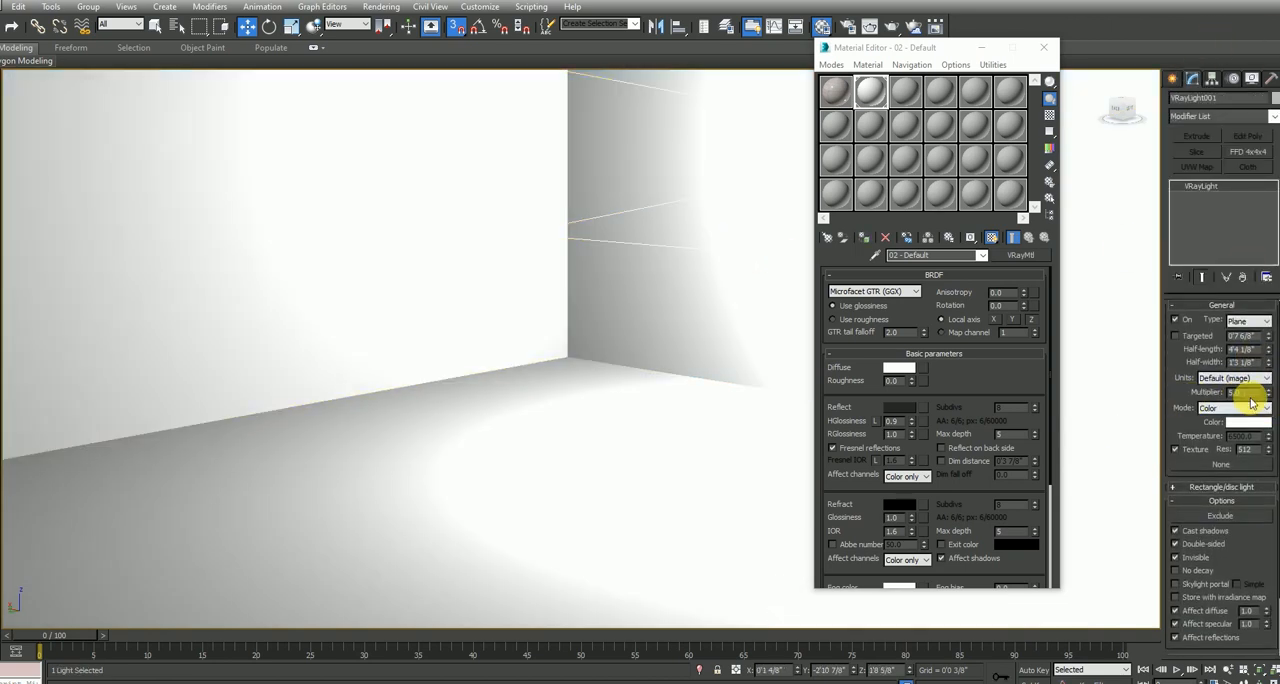
pyautogui.write('0.5')
pyautogui.press('Return')
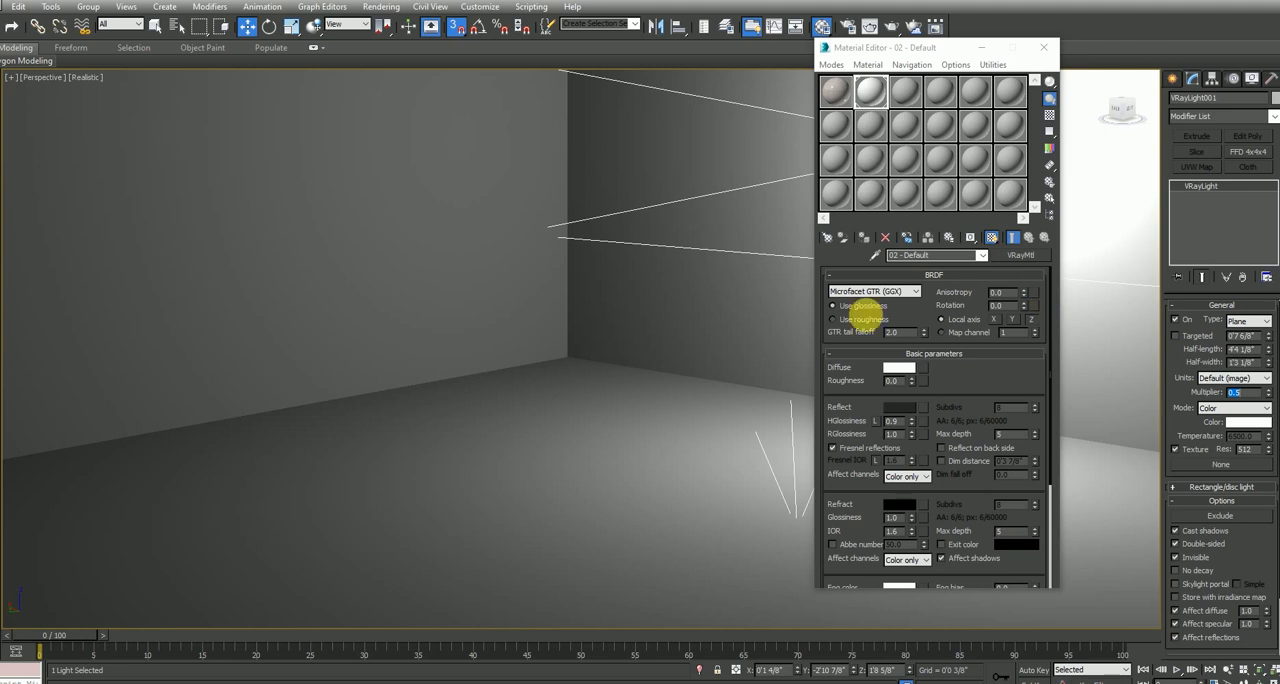
# Assign the tile material from the first slot to the floor plane, renaming the material "tiles"
pyautogui.click(603, 446)
pyautogui.click(838, 93)
pyautogui.click(955, 238)
pyautogui.click(584, 338)
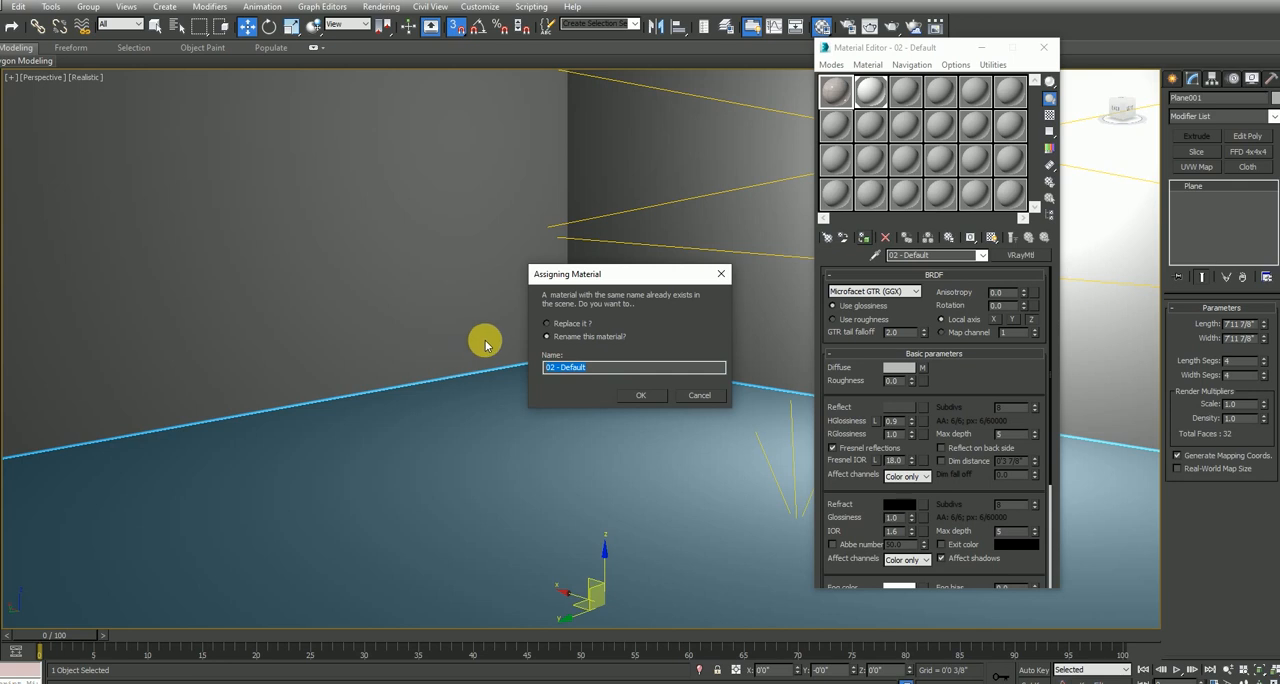
pyautogui.press('Return')
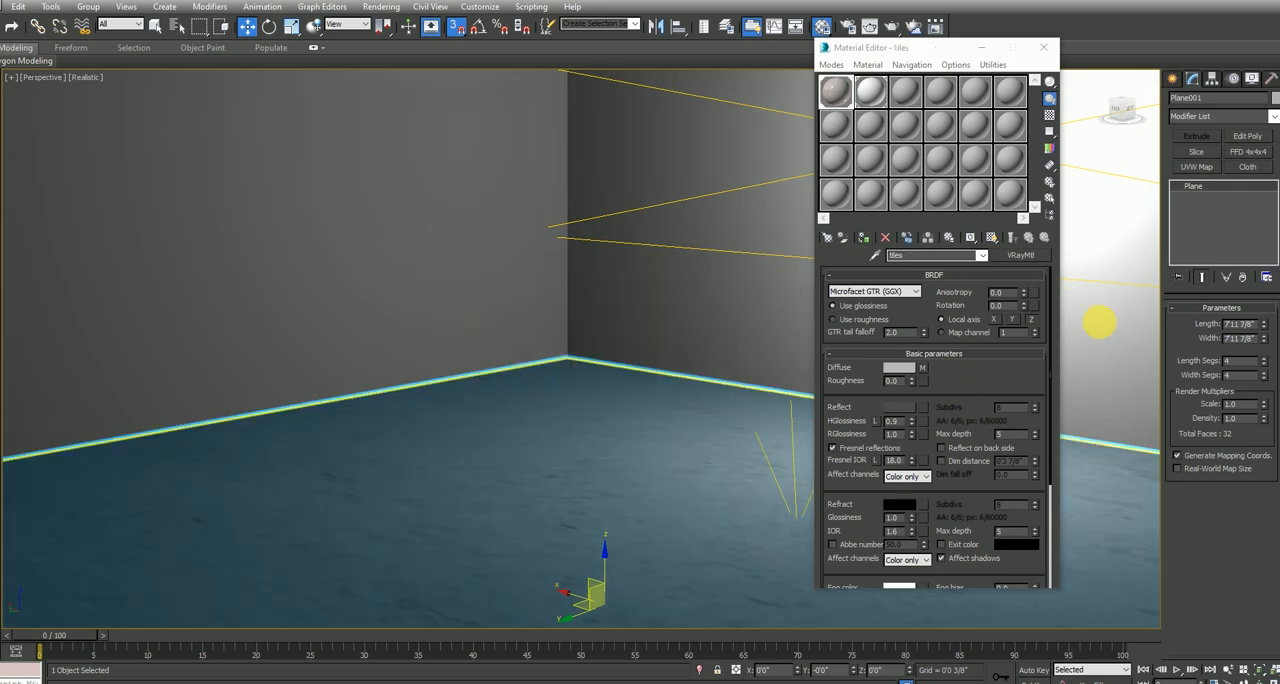
# Add a UVW Map modifier to the floor plane and test-render the room
pyautogui.click(1197, 166)
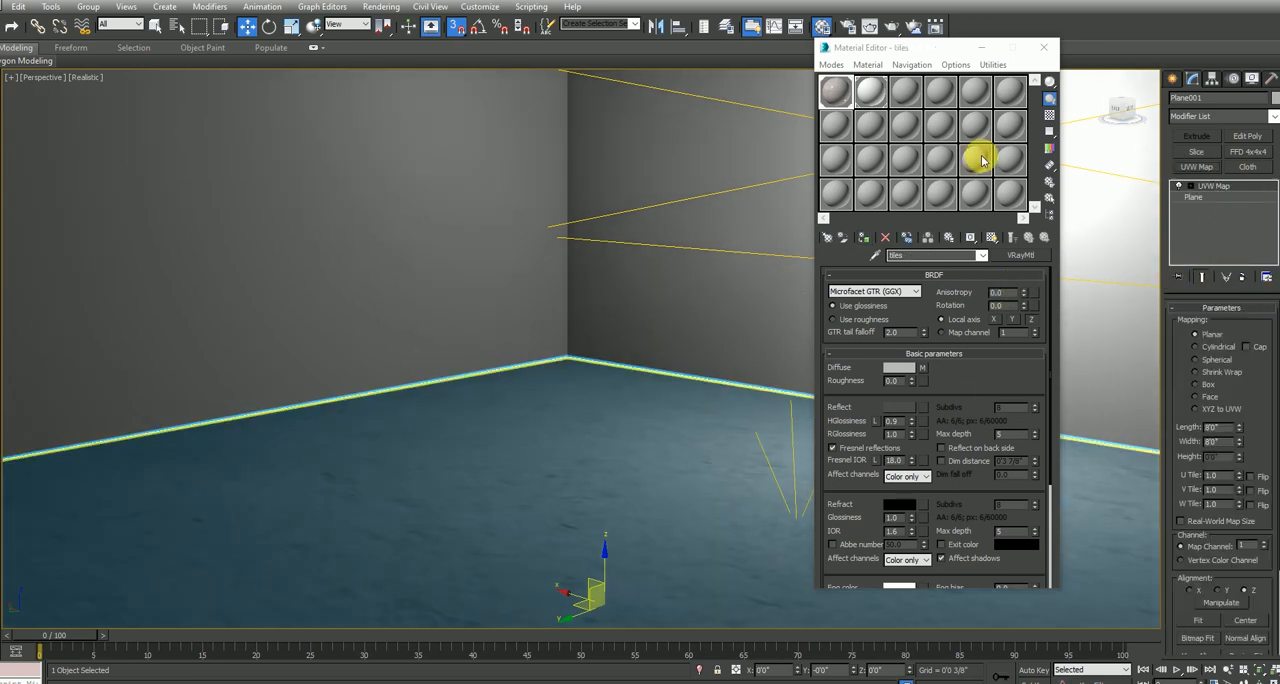
pyautogui.hotkey('shift', 'q')
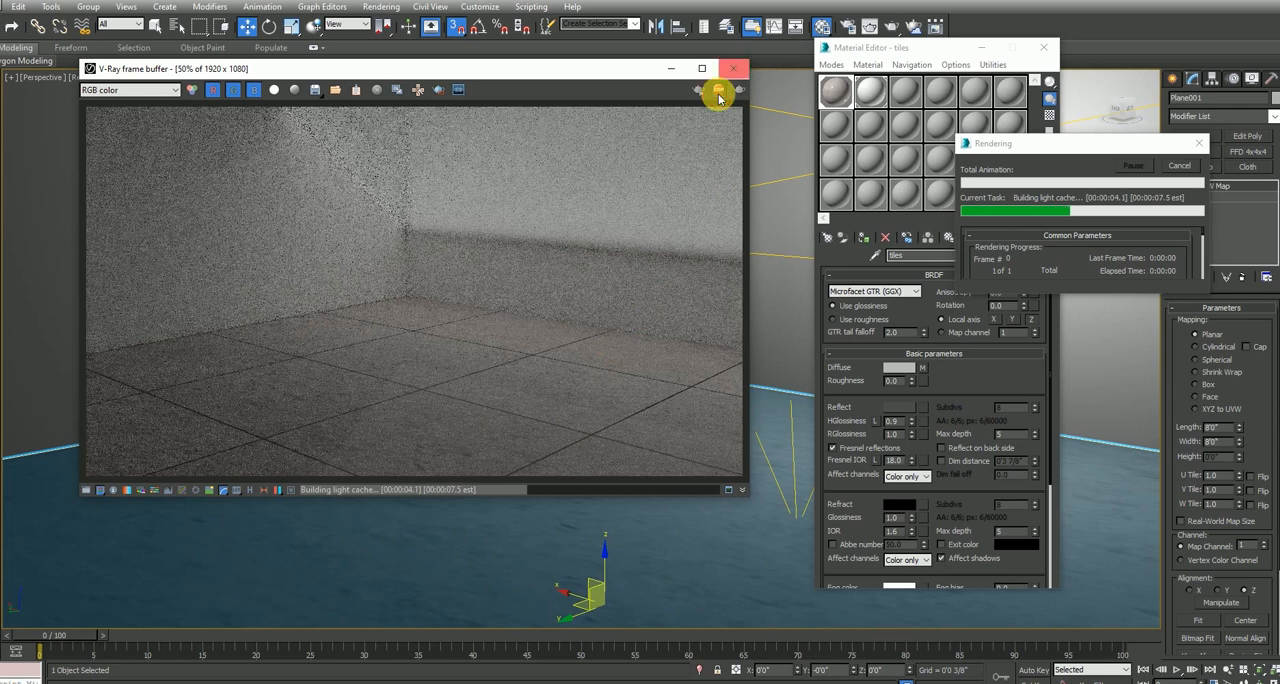
pyautogui.click(733, 68)
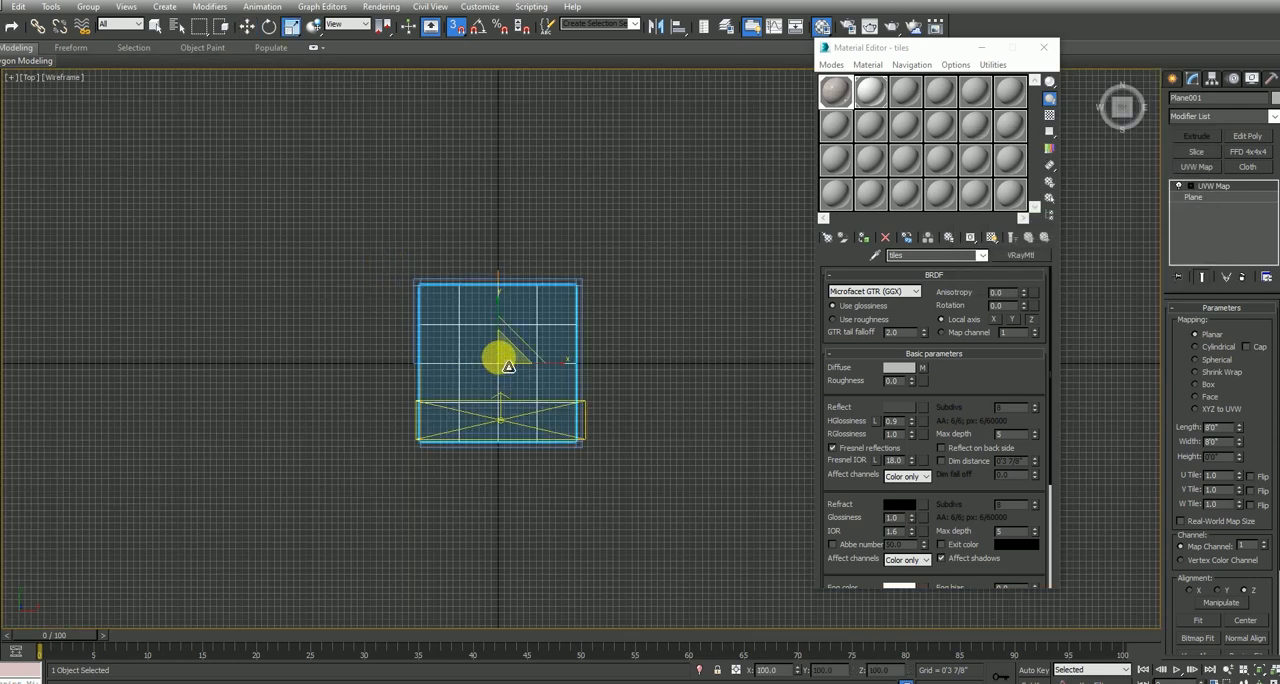
# Centre the V-Ray light over the room, rotate it to face downward and scale it to cover the floor
pyautogui.click(497, 424)
pyautogui.press('w')
pyautogui.moveTo(510, 409); pyautogui.dragTo(513, 358)
pyautogui.rightClick(510, 361)
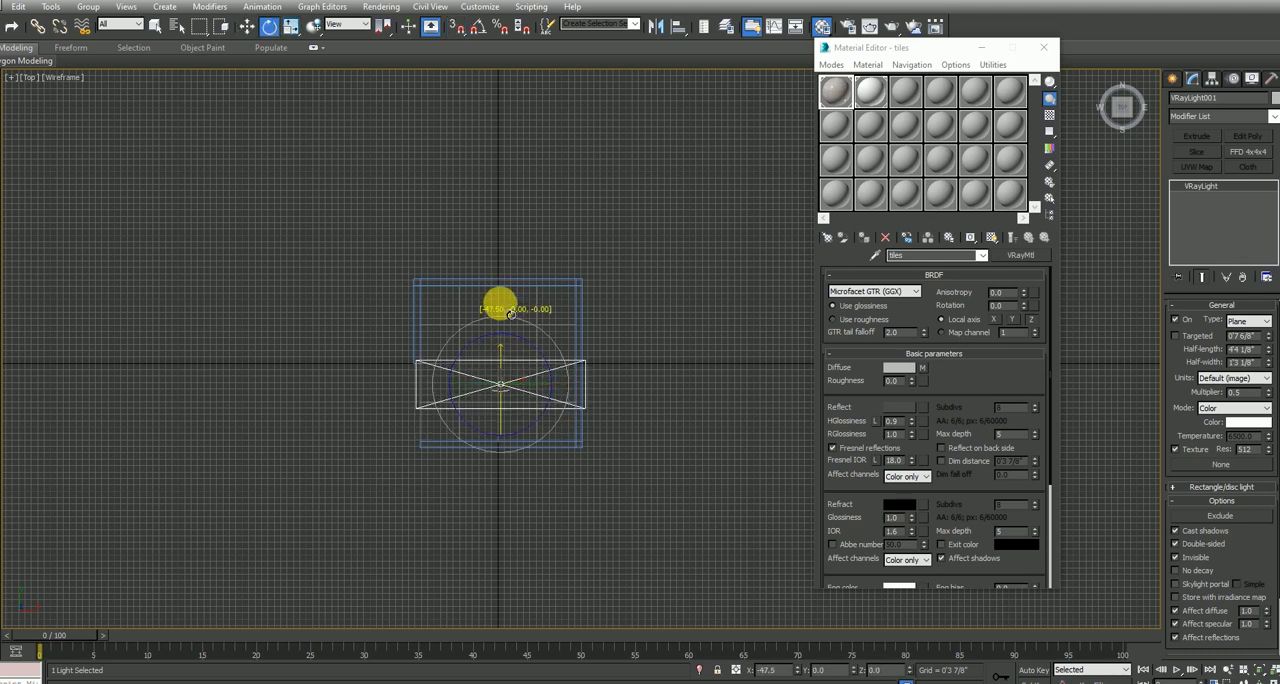
pyautogui.moveTo(510, 363); pyautogui.dragTo(498, 183)
pyautogui.hotkey('alt', 'w')
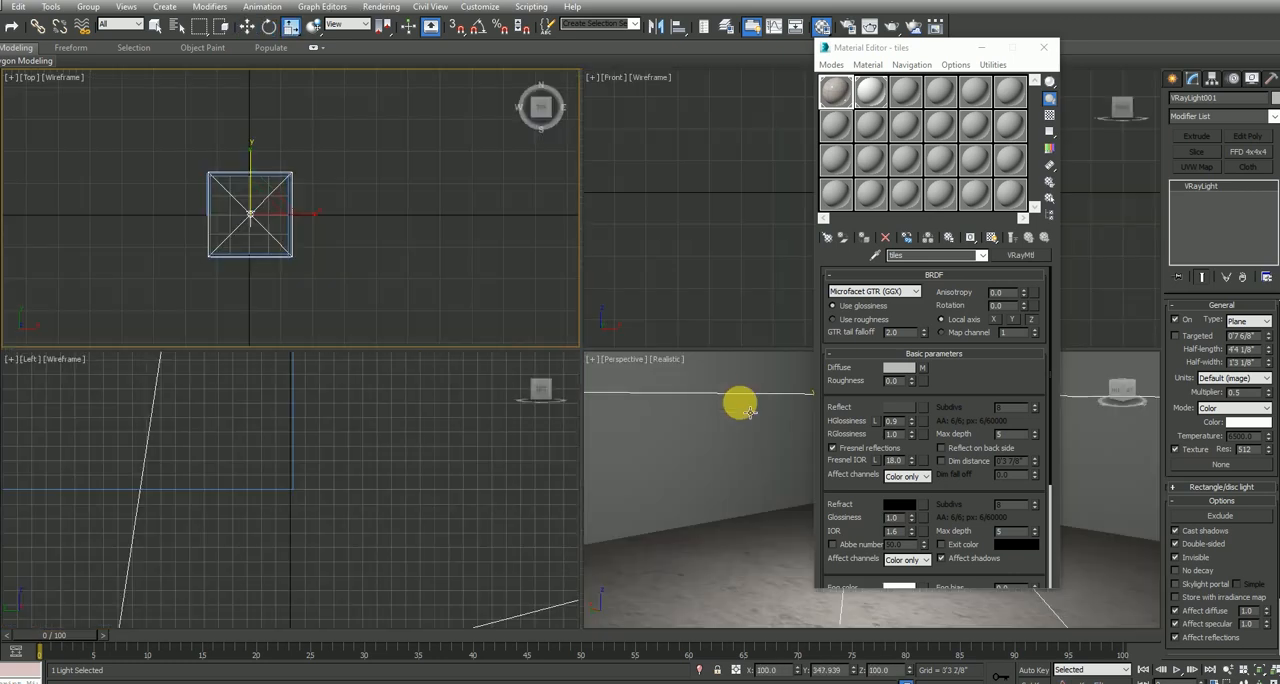
# Raise the V-Ray light in the Front view to just below the top edge of the walls
pyautogui.rightClick(746, 407)
pyautogui.hotkey('alt', 'w')
pyautogui.hotkey('alt', 'w')
pyautogui.rightClick(735, 263)
pyautogui.scroll(-6, 718, 294)
pyautogui.press('w')
pyautogui.scroll(3, 757, 247)
pyautogui.moveTo(762, 271); pyautogui.dragTo(768, 231)
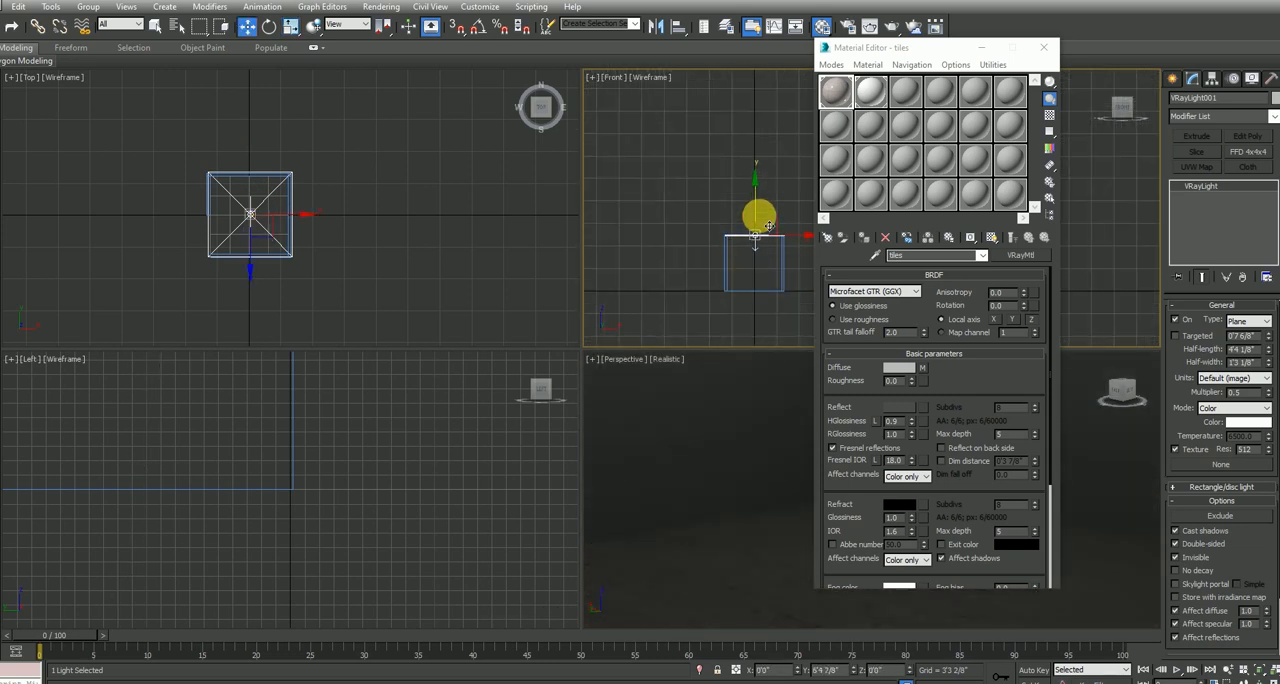
# Test-render the perspective view, close the frame buffer before it finishes and close the Material Editor
pyautogui.rightClick(679, 467)
pyautogui.hotkey('alt', 'w')
pyautogui.hotkey('alt', 'w')
pyautogui.hotkey('shift', 'q')
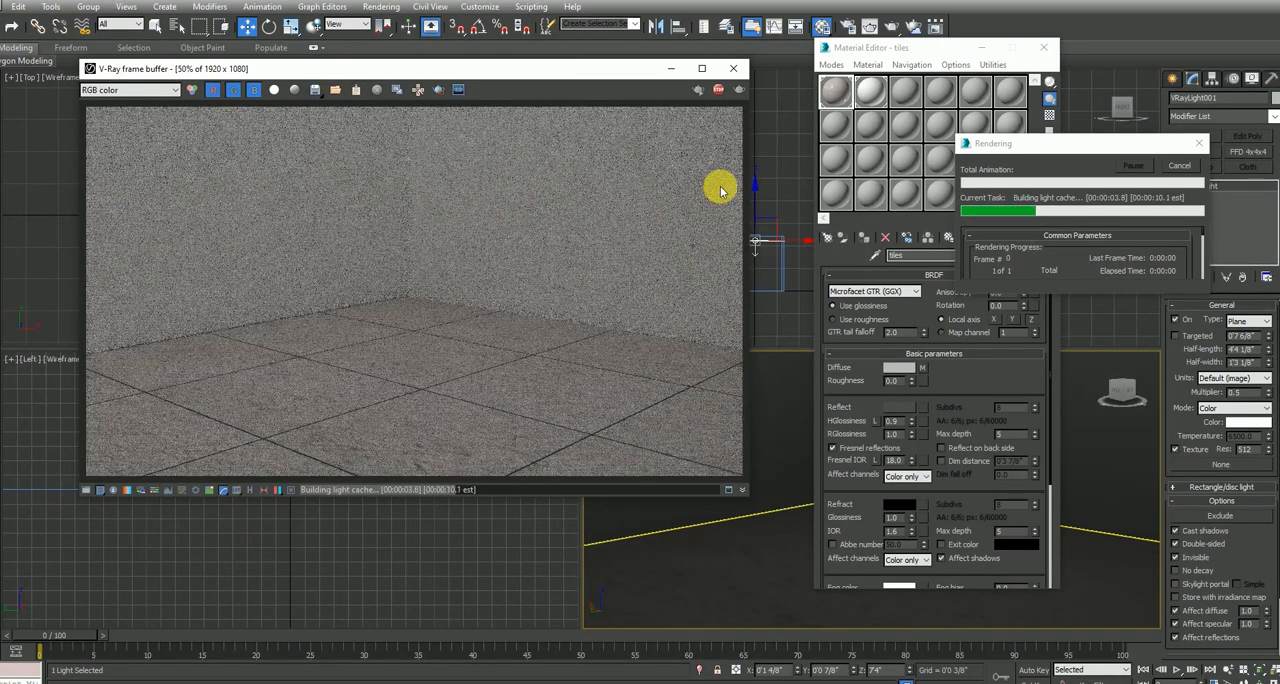
pyautogui.click(733, 68)
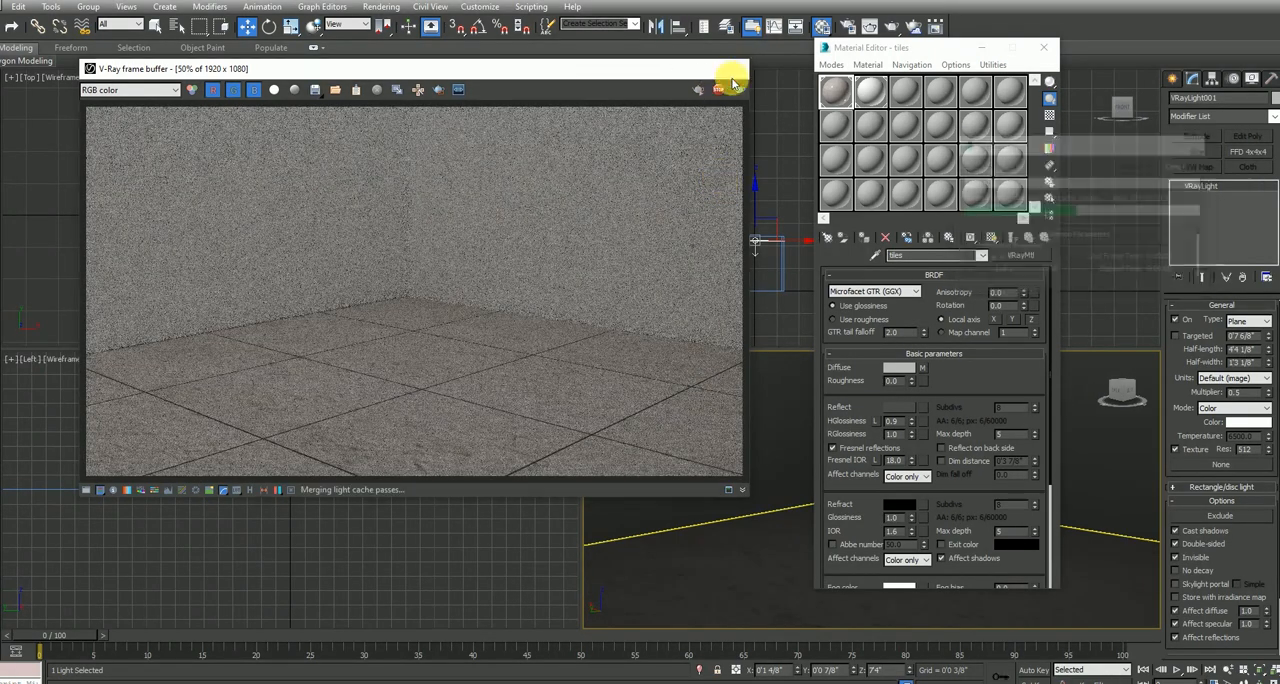
pyautogui.click(1043, 47)
# Draw a flat standard box about 7'10" long and 4'5" wide inside the room outline in the Front view
pyautogui.click(1173, 78)
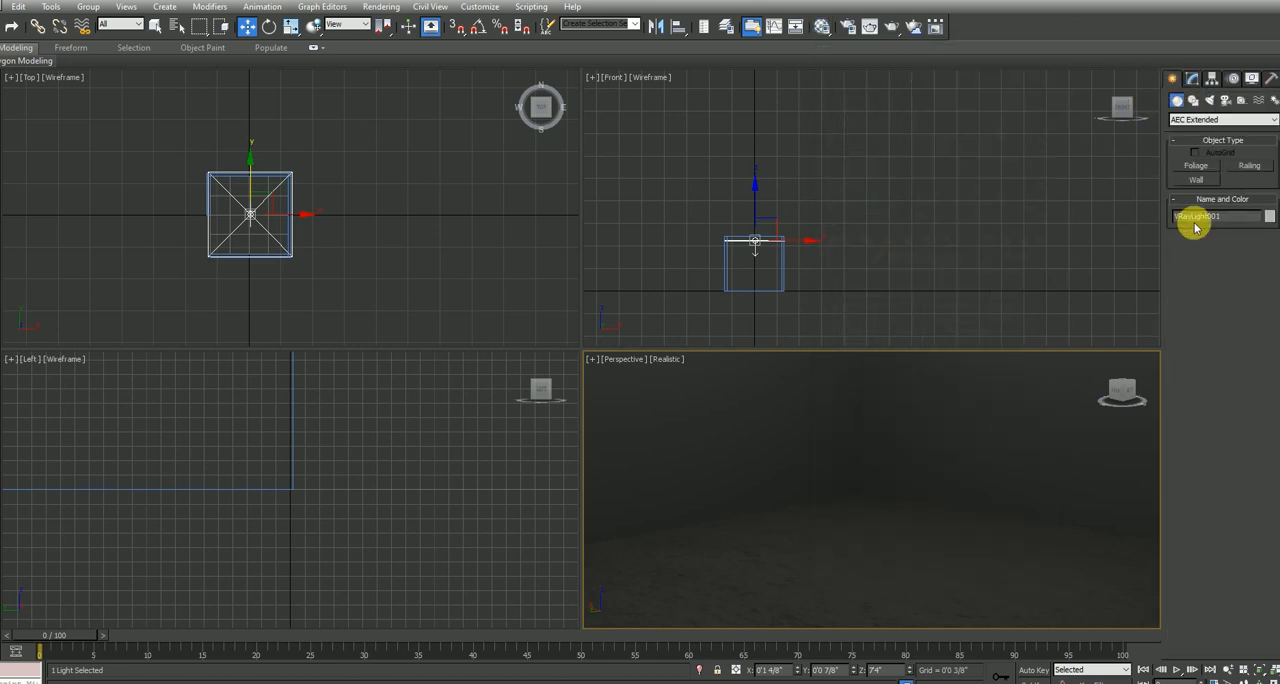
pyautogui.click(1200, 119)
pyautogui.click(1195, 130)
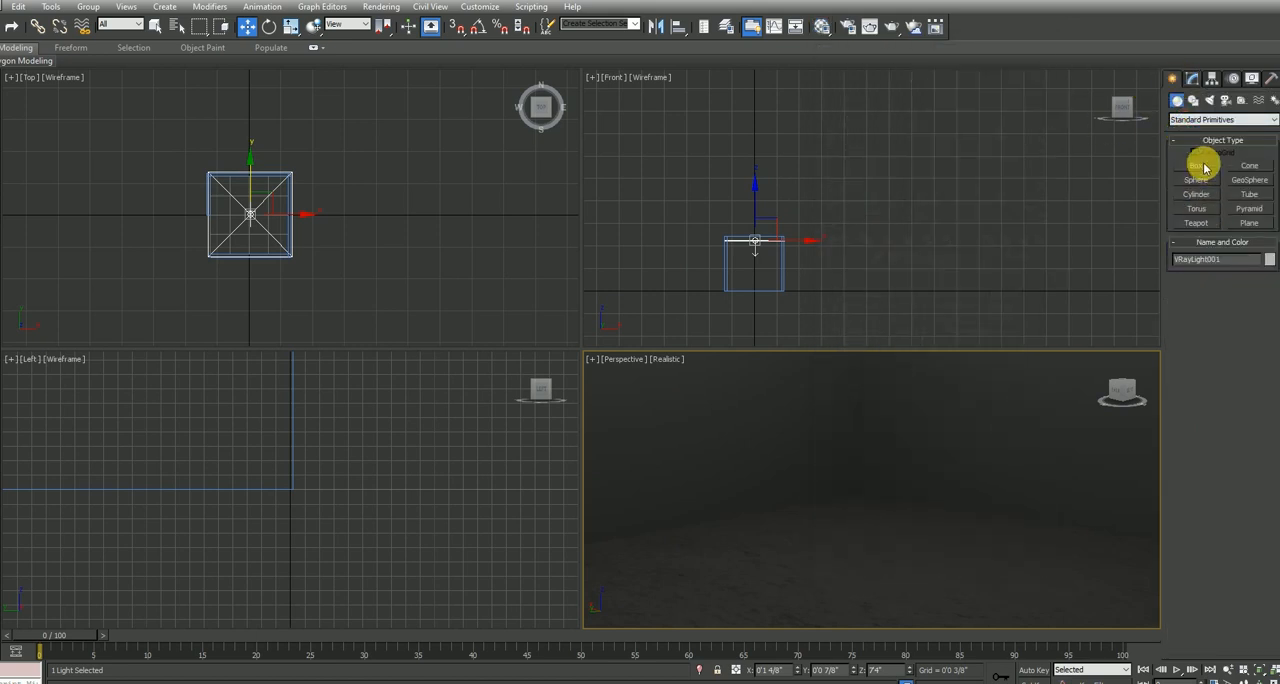
pyautogui.click(1197, 165)
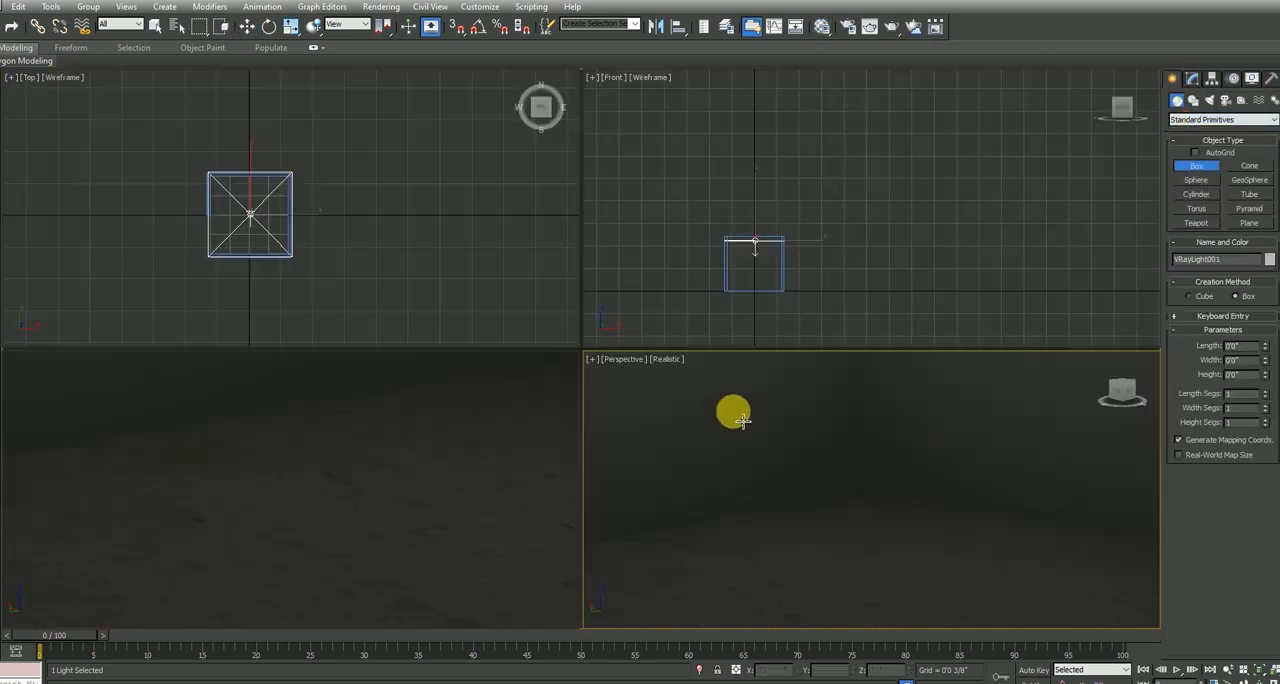
pyautogui.rightClick(443, 306)
pyautogui.rightClick(754, 306)
pyautogui.hotkey('alt', 'w')
pyautogui.press('z')
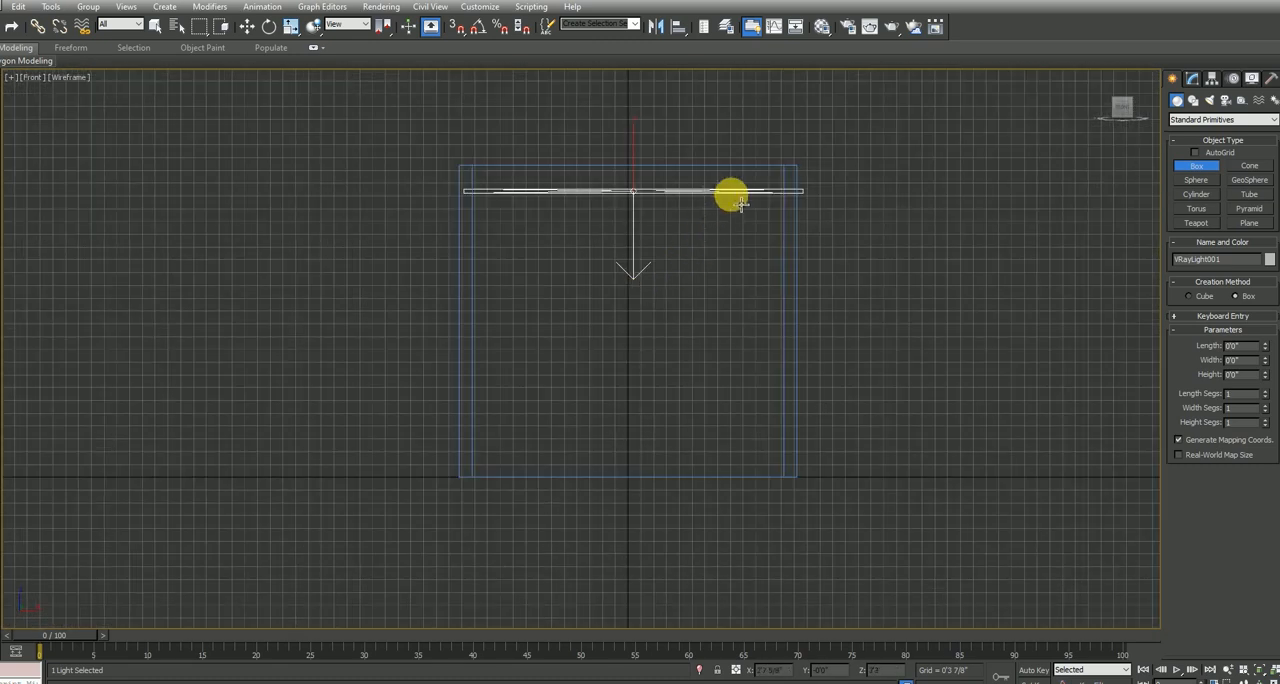
pyautogui.moveTo(724, 172); pyautogui.dragTo(537, 476)
pyautogui.rightClick(840, 558)
pyautogui.hotkey('alt', 'w')
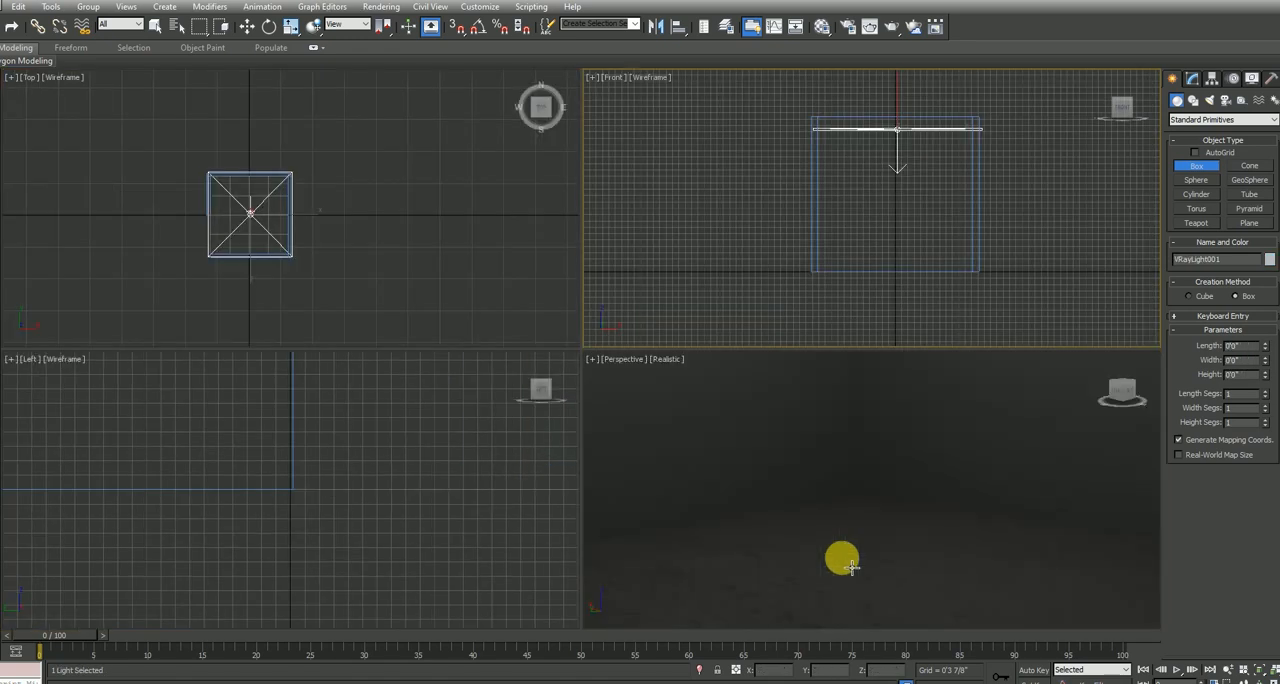
pyautogui.rightClick(851, 565)
pyautogui.moveTo(940, 127); pyautogui.dragTo(853, 272)
pyautogui.rightClick(900, 425)
pyautogui.hotkey('alt', 'w')
pyautogui.scroll(-5, 894, 418)
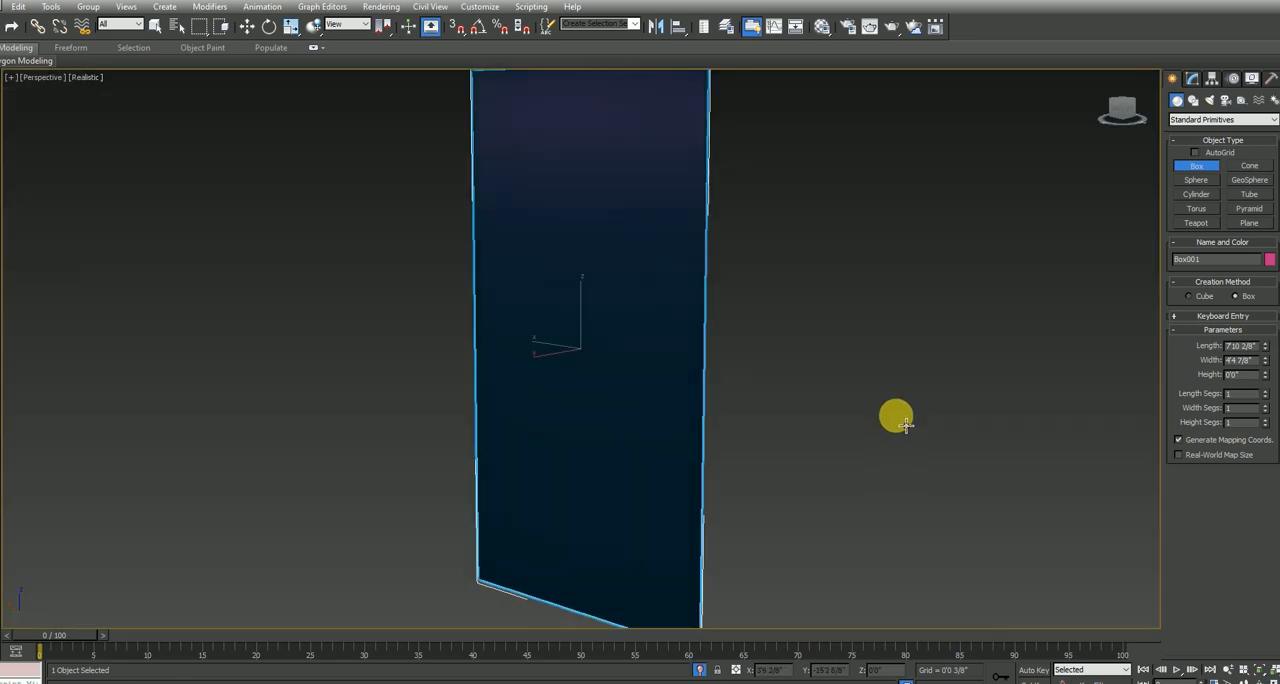
# Set the box's height to 2 inches, its length to 8 feet and its width to 5 feet
pyautogui.moveTo(1253, 376); pyautogui.dragTo(1100, 399)
pyautogui.write('1')
pyautogui.press('Return')
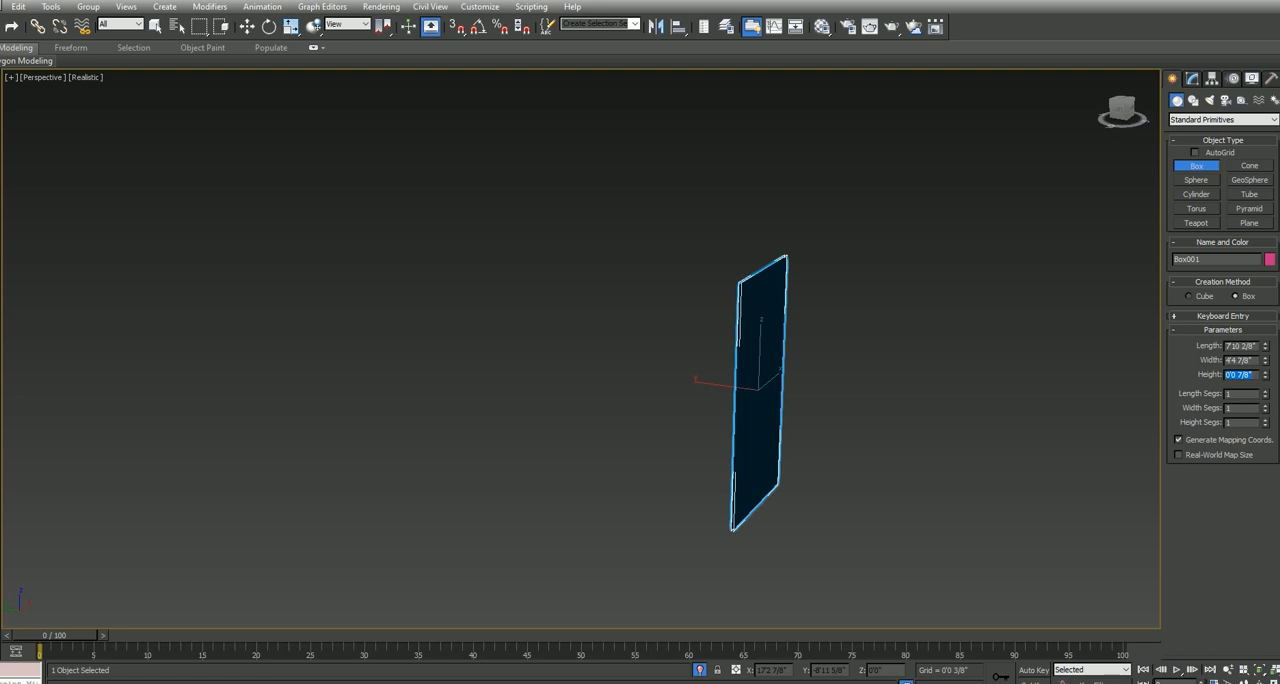
pyautogui.write('2')
pyautogui.press('Return')
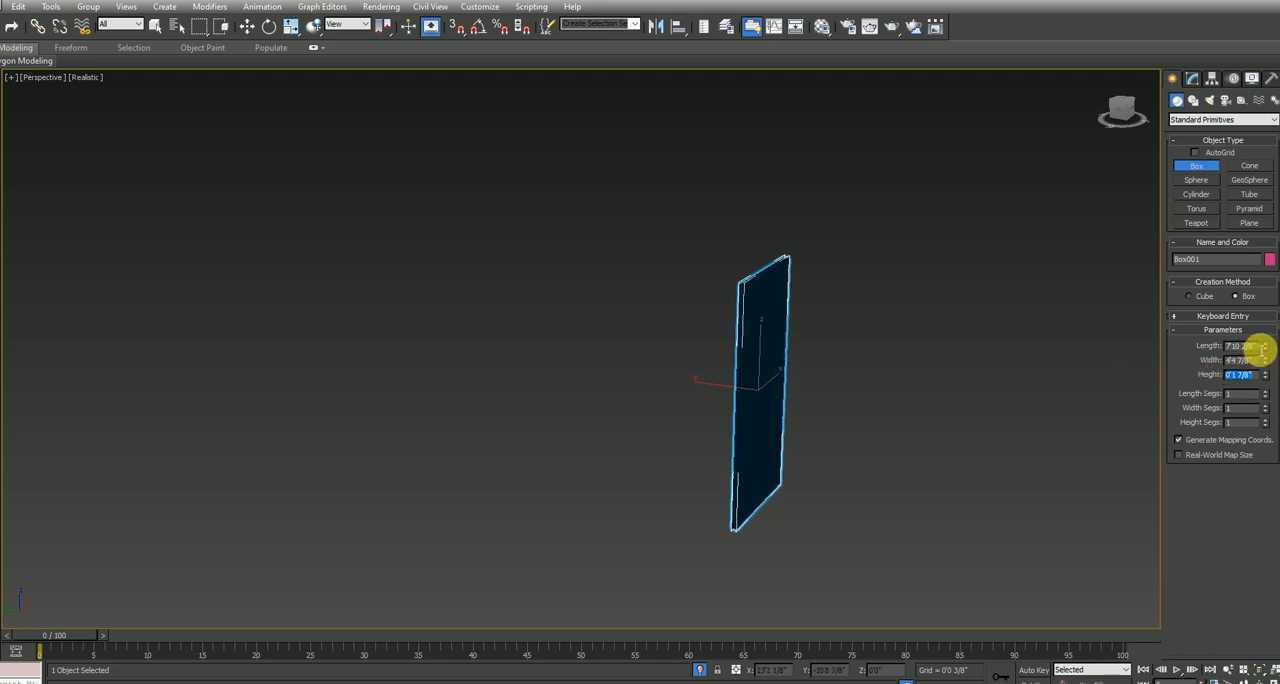
pyautogui.moveTo(1258, 347); pyautogui.dragTo(1170, 360)
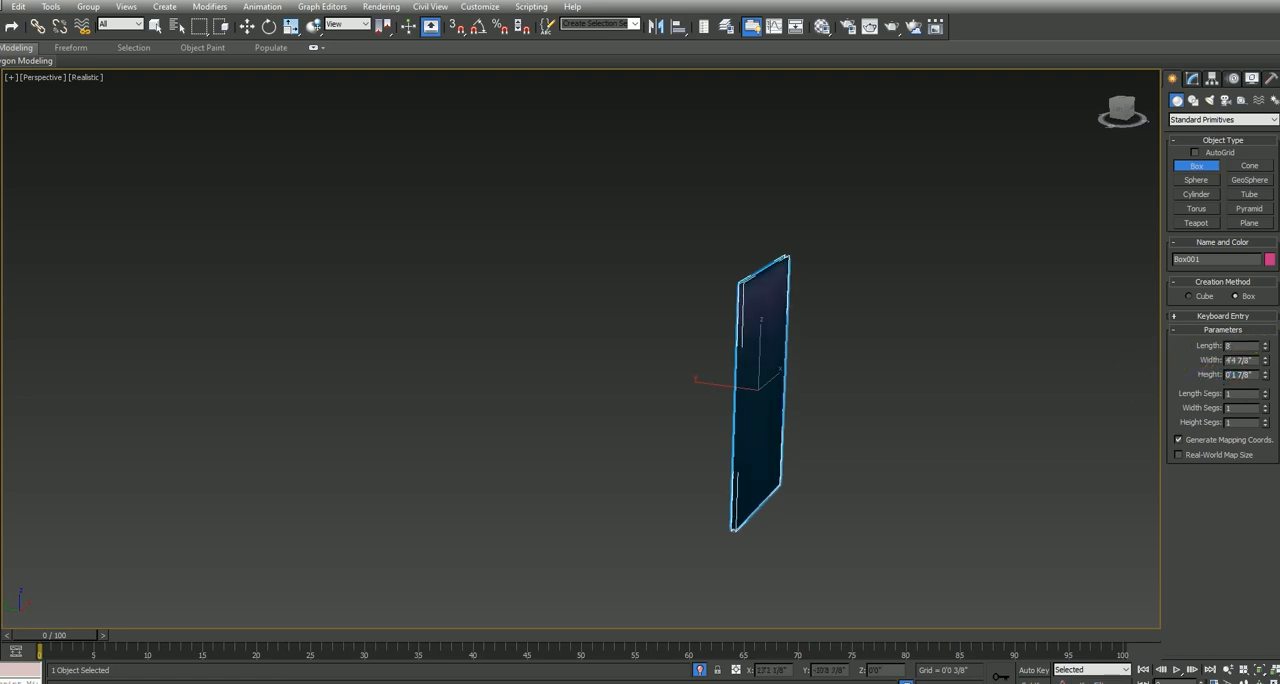
pyautogui.write('5')
pyautogui.press('Return')
# Convert the box to an Editable Poly and delete its large front polygon
pyautogui.keyDown('alt'); pyautogui.moveTo(846, 433); pyautogui.dragTo(723, 397, button='middle'); pyautogui.keyUp('alt')
pyautogui.scroll(3, 842, 444)
pyautogui.press('w')
pyautogui.rightClick(628, 367)
pyautogui.moveTo(697, 507)
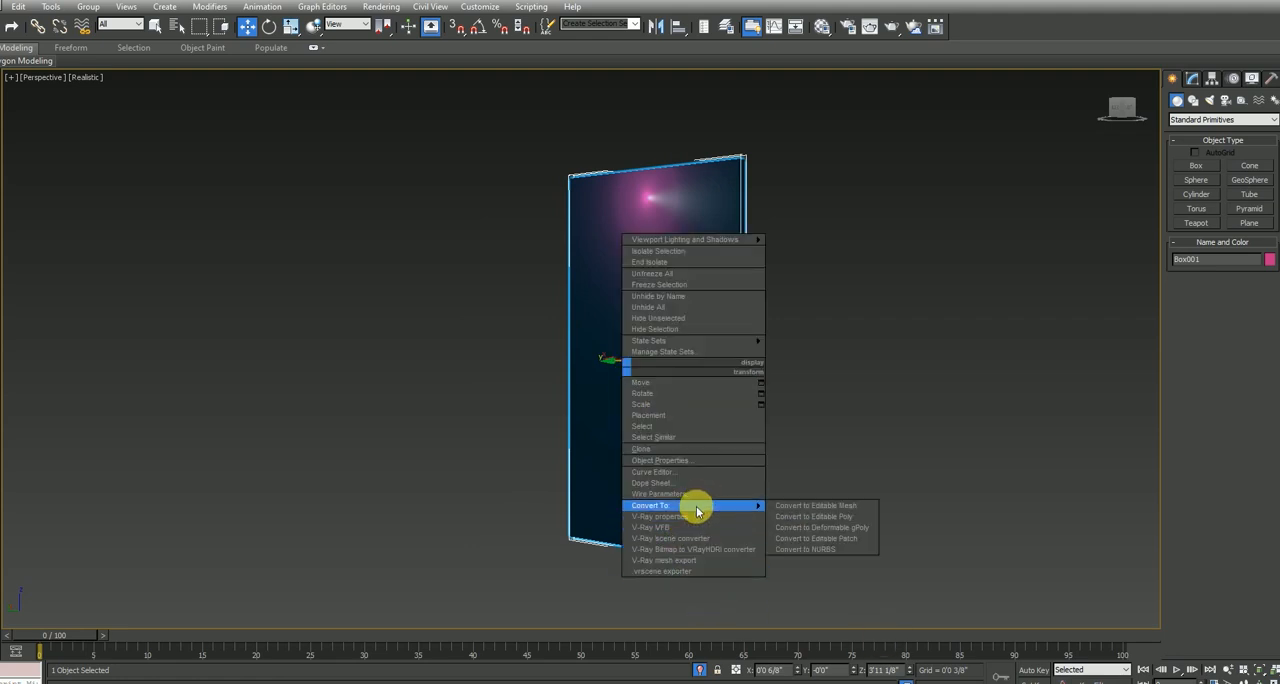
pyautogui.click(800, 516)
pyautogui.click(1236, 321)
pyautogui.click(671, 341)
pyautogui.press('Delete')
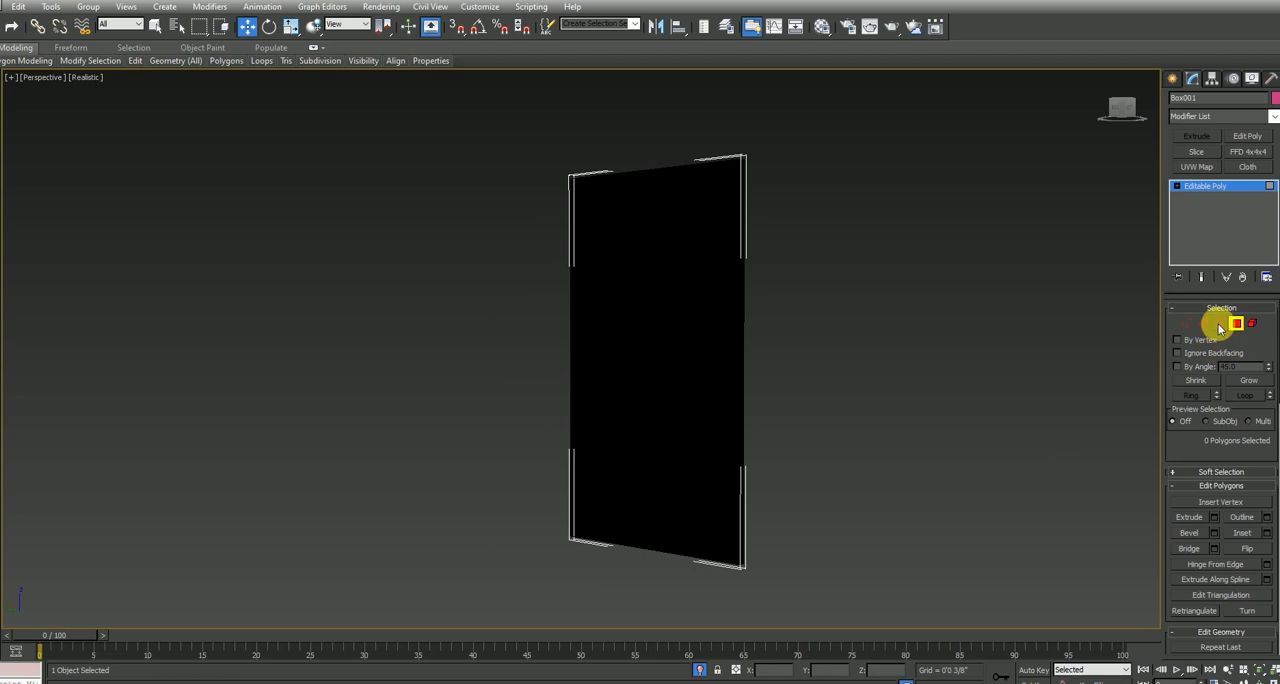
# Select the open border of the box and extend it slightly inward by scaling in the Front view to form a frame rim
pyautogui.click(1219, 324)
pyautogui.press('F4')
pyautogui.click(745, 349)
pyautogui.hotkey('alt', 'w')
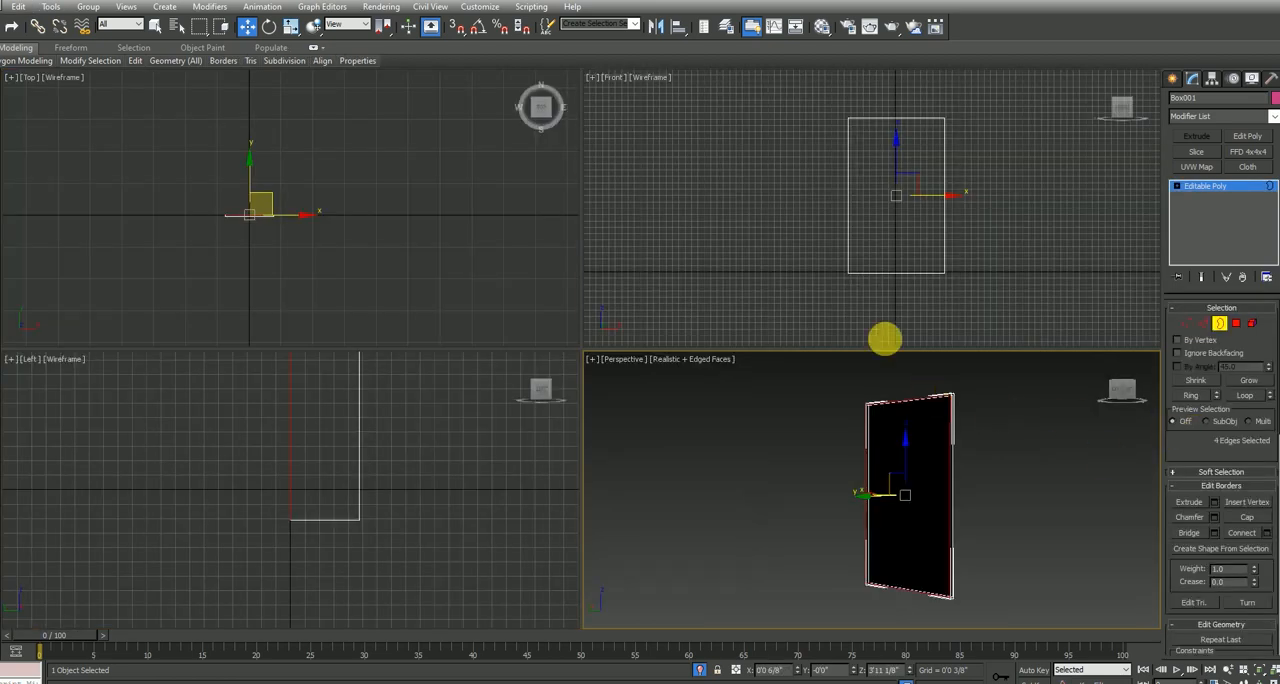
pyautogui.rightClick(892, 287)
pyautogui.hotkey('alt', 'w')
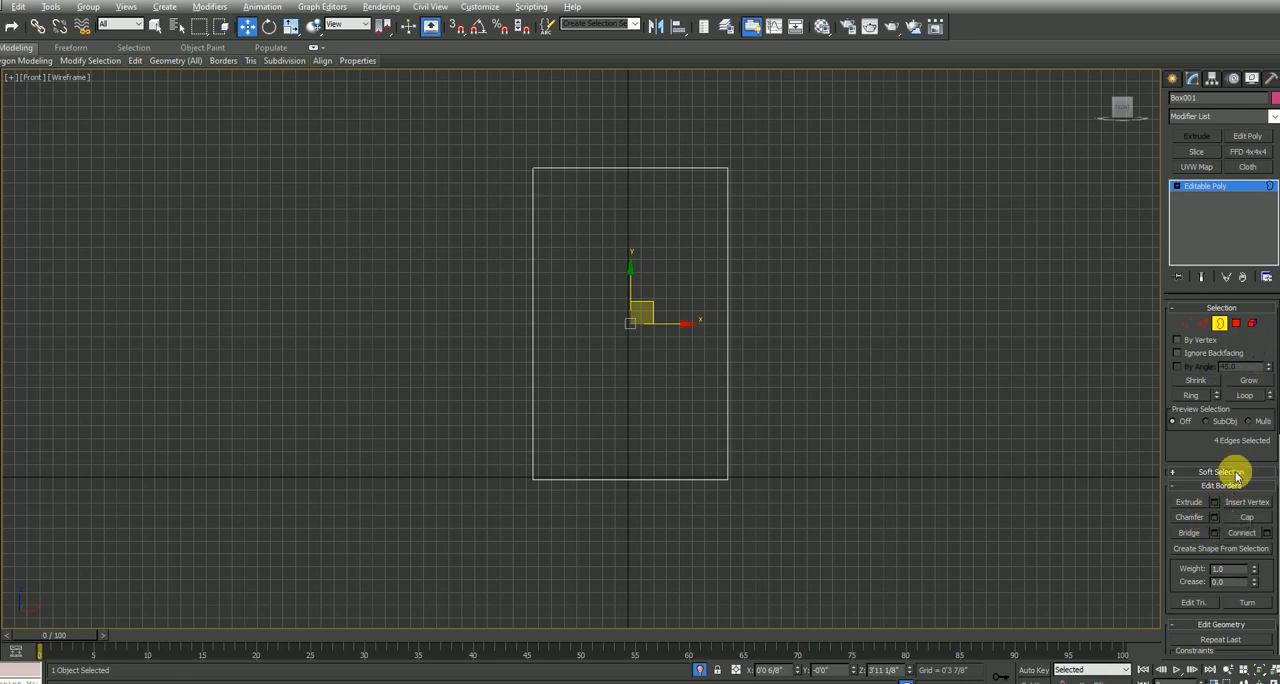
pyautogui.press('r')
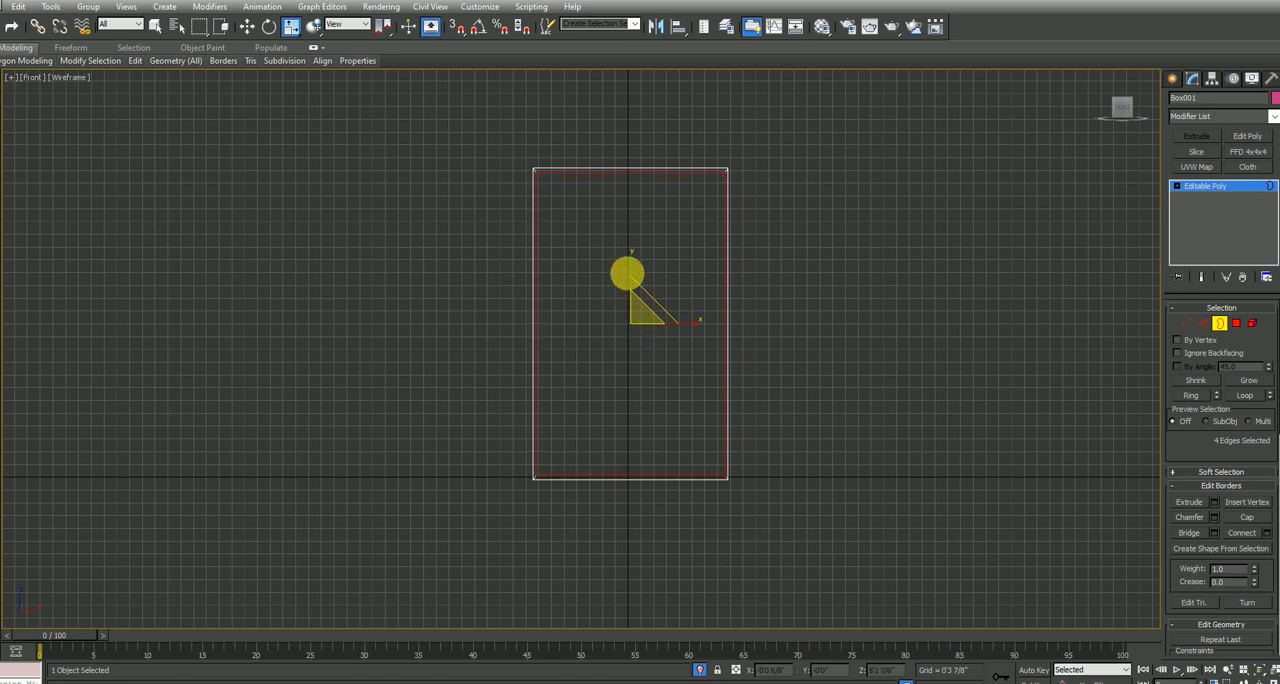
pyautogui.hotkey('alt', 'w')
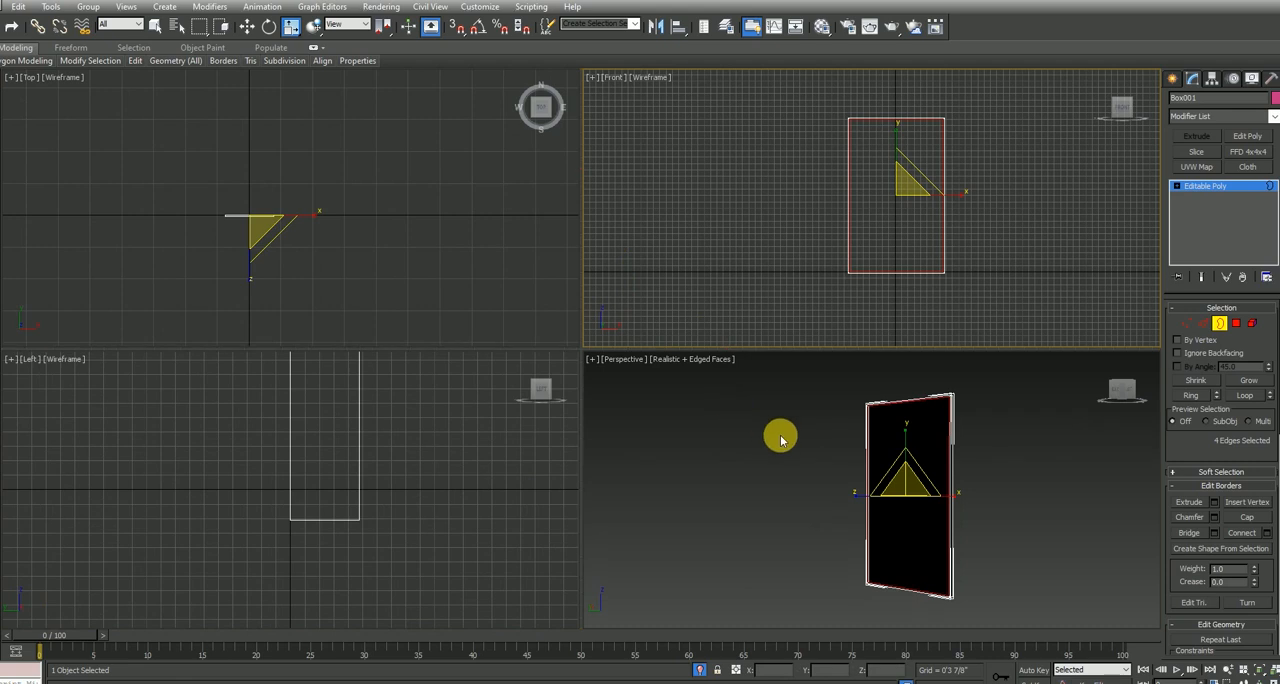
# Extend the inner border about 1 inch back into the box in the Top view to form the frame's inner edge
pyautogui.rightClick(780, 433)
pyautogui.rightClick(346, 286)
pyautogui.hotkey('alt', 'w')
pyautogui.press('w')
pyautogui.scroll(5, 475, 345)
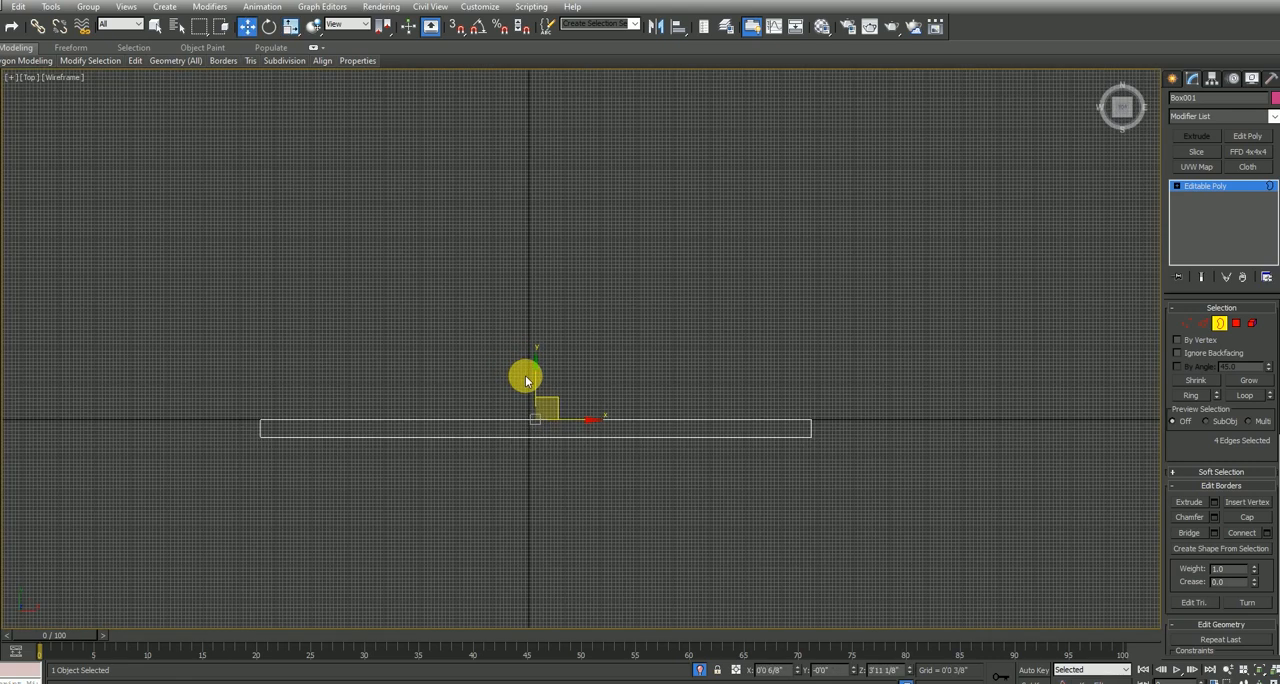
pyautogui.scroll(2, 530, 385)
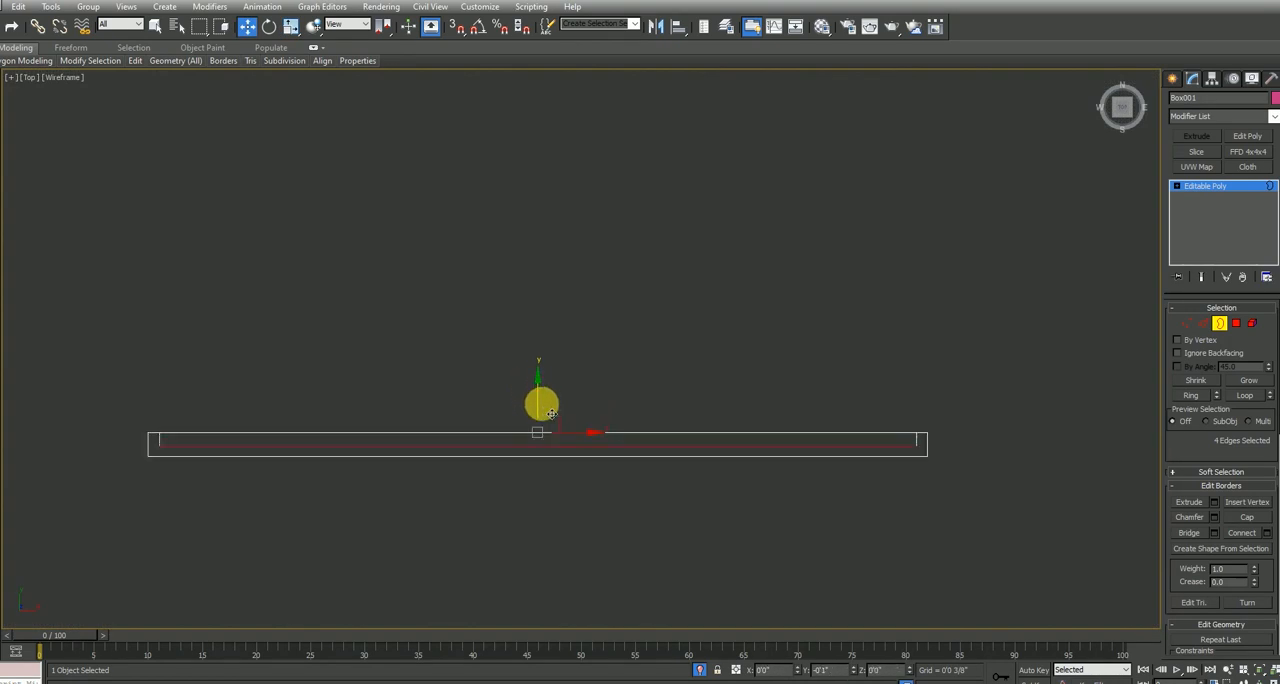
# Cap the recessed inner border of the frame with a polygon
pyautogui.hotkey('alt', 'w')
pyautogui.rightClick(737, 491)
pyautogui.hotkey('alt', 'w')
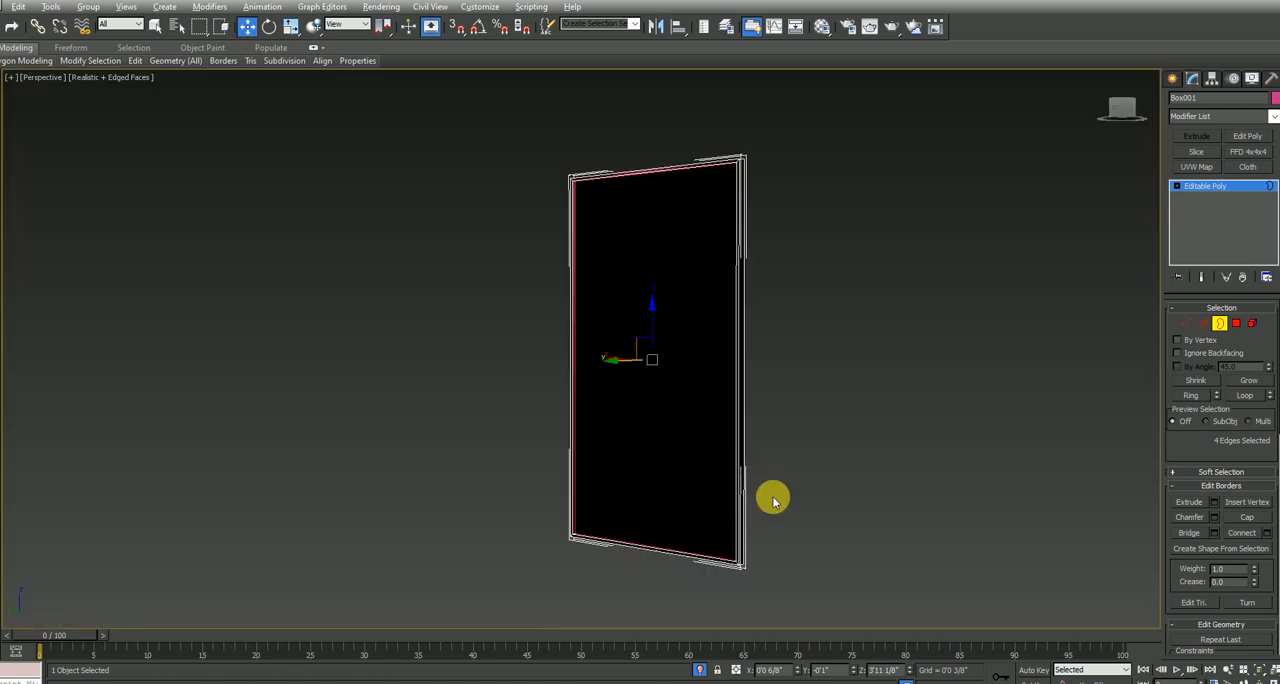
pyautogui.click(1240, 517)
# Select the capped polygon inside the frame and detach it as a separate object named "mi"
pyautogui.click(1206, 327)
pyautogui.click(626, 389)
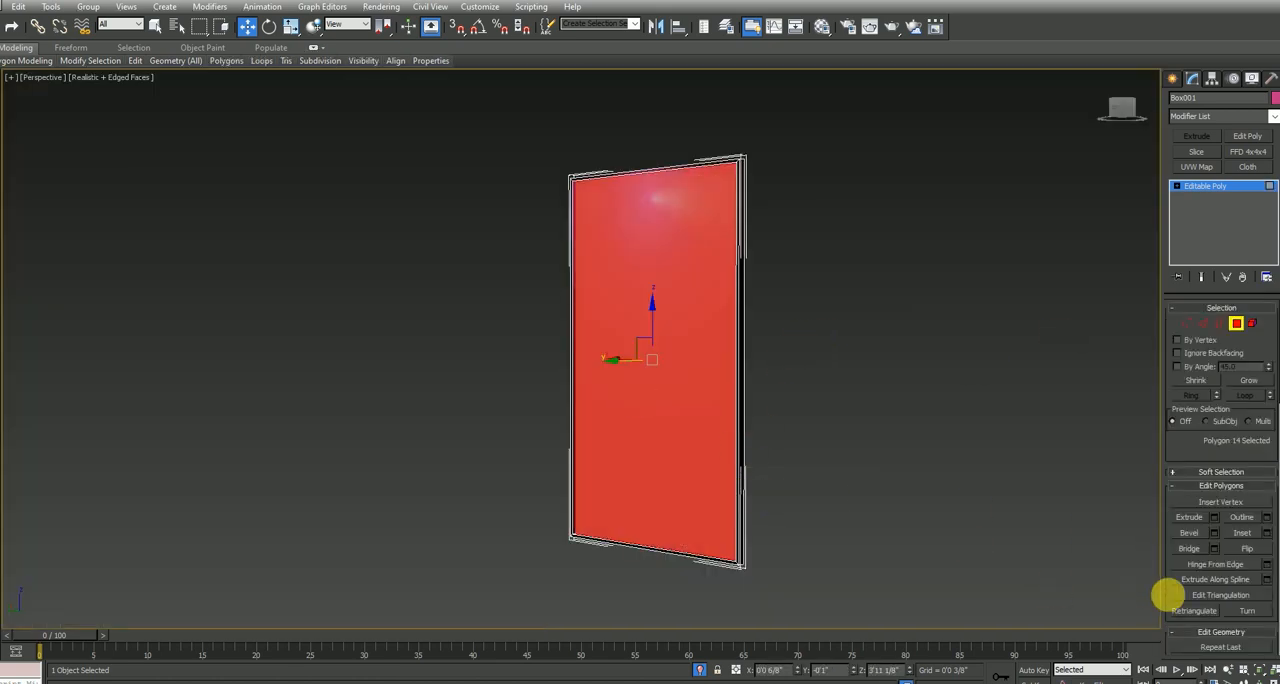
pyautogui.scroll(-5, 1243, 600)
pyautogui.scroll(-2, 1241, 588)
pyautogui.click(1247, 589)
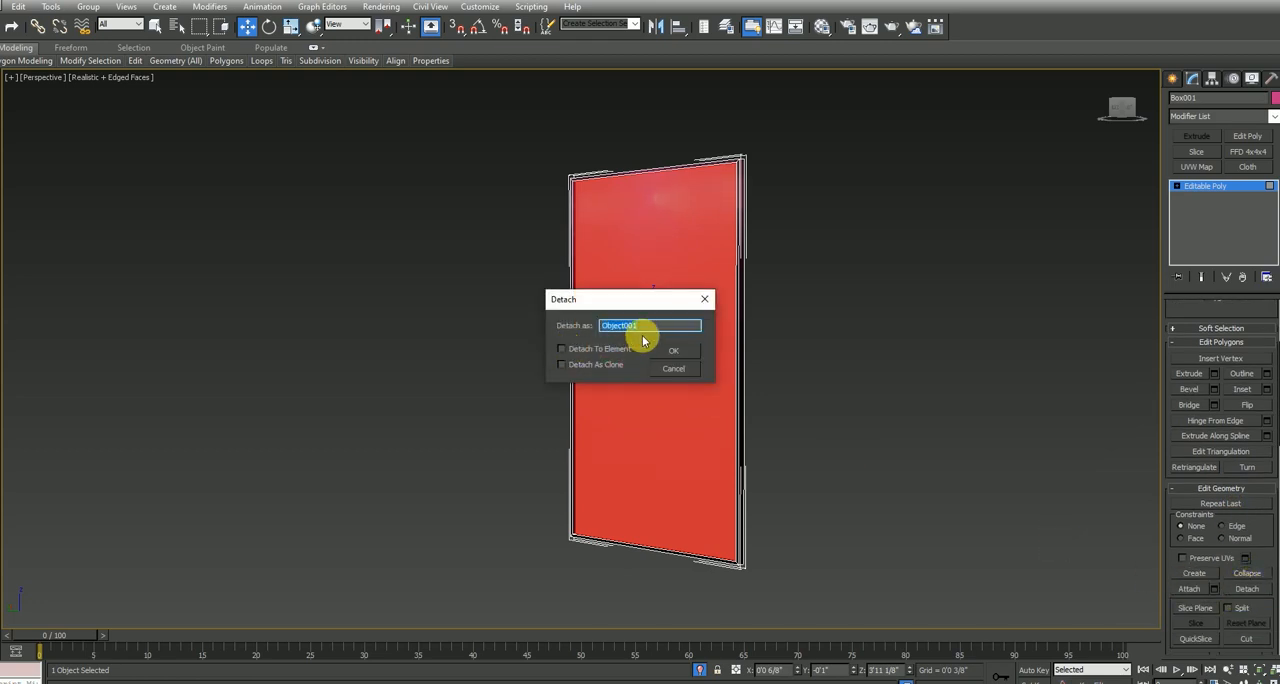
pyautogui.write('mi')
pyautogui.press('Return')
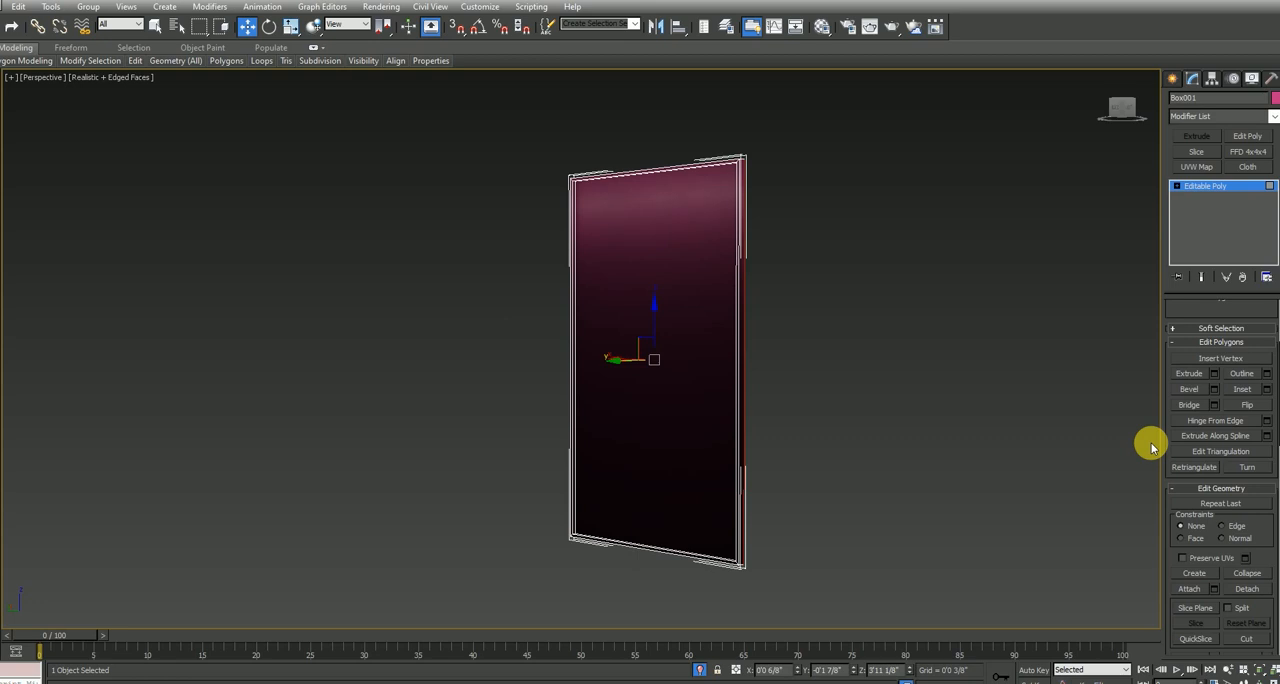
# Select the detached panel and change the third material slot to a VRayMtl
pyautogui.click(1222, 188)
pyautogui.click(945, 301)
pyautogui.click(694, 290)
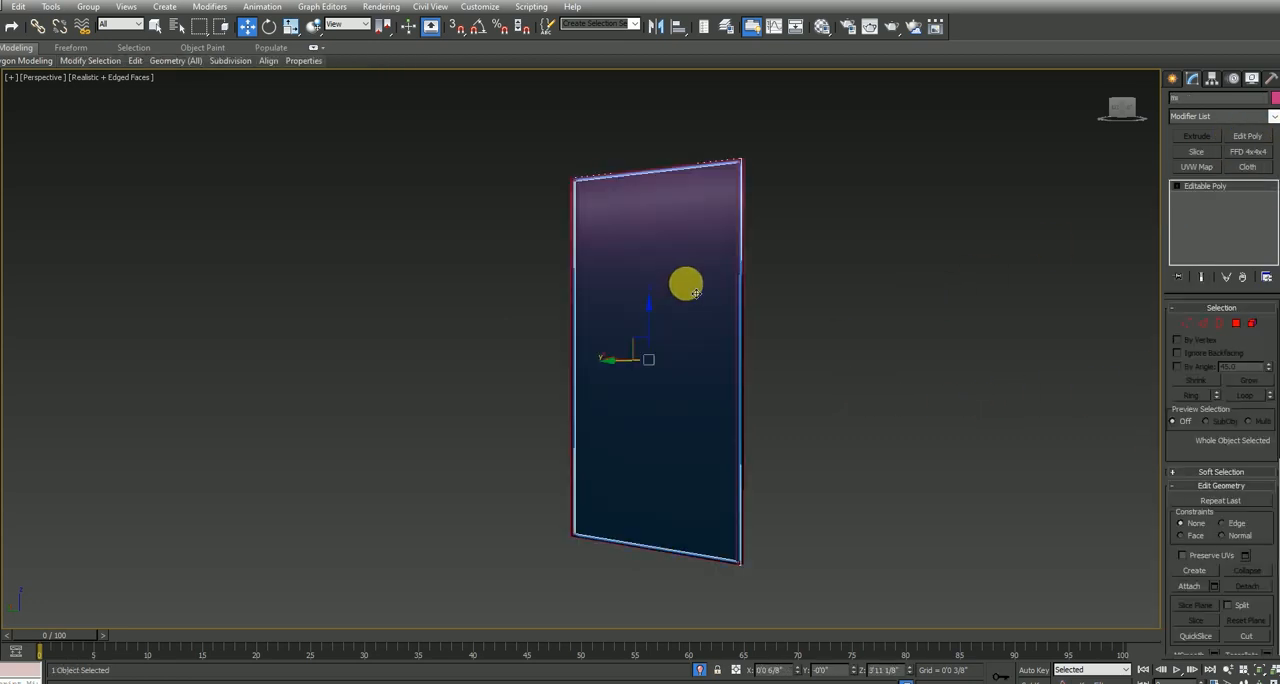
pyautogui.press('m')
pyautogui.click(871, 93)
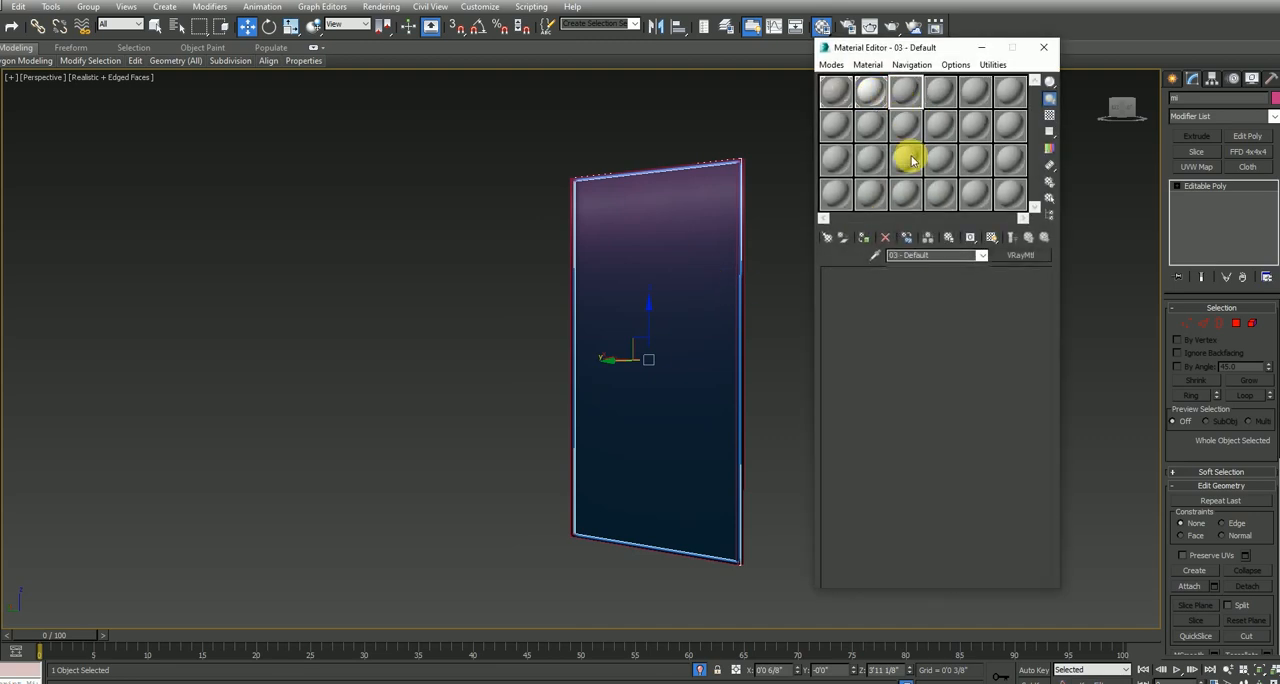
pyautogui.click(1020, 255)
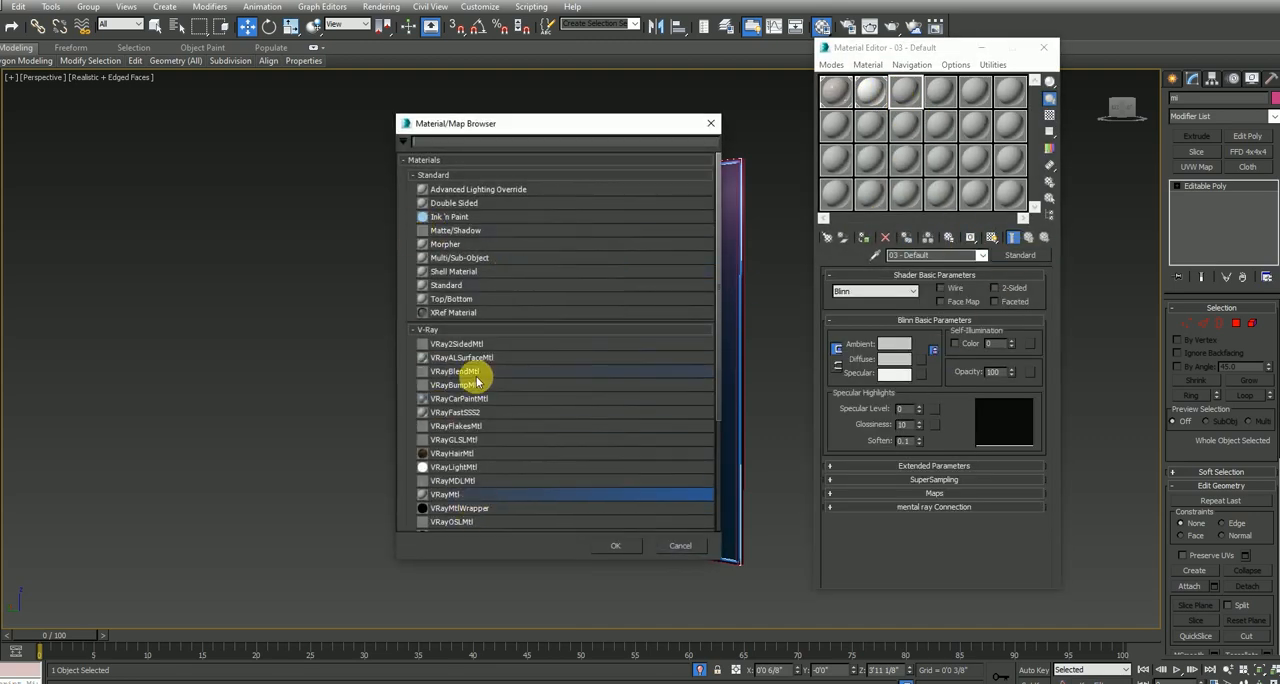
pyautogui.doubleClick(460, 497)
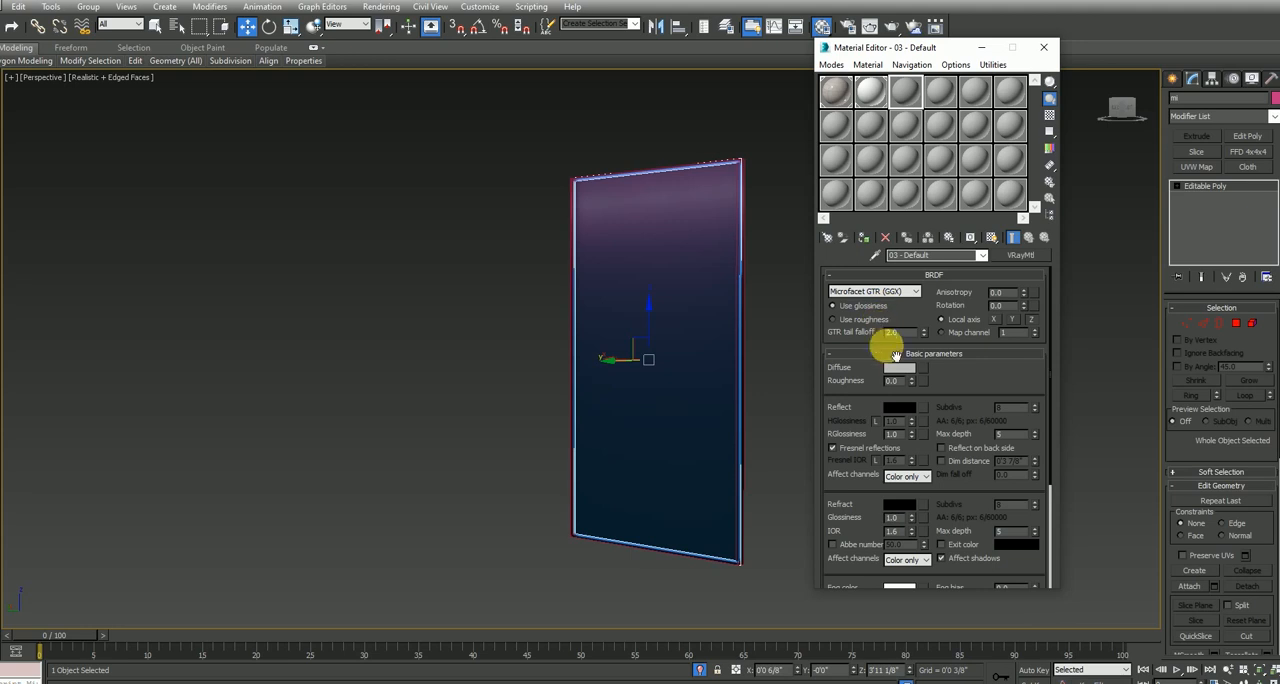
# Set the material's diffuse color to near-black RGB 5, 5, 5 and its reflect color to white
pyautogui.click(888, 369)
pyautogui.moveTo(381, 133); pyautogui.dragTo(383, 80)
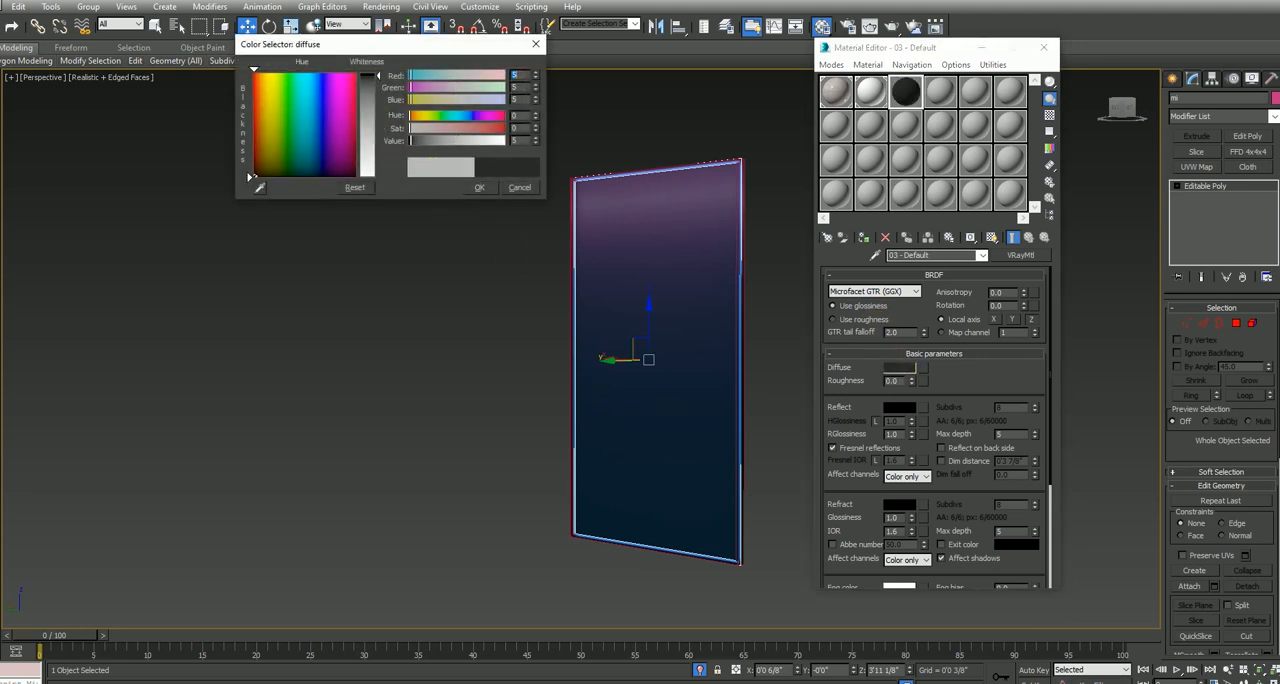
pyautogui.click(480, 184)
pyautogui.click(899, 408)
pyautogui.moveTo(377, 78); pyautogui.dragTo(382, 187)
pyautogui.click(473, 188)
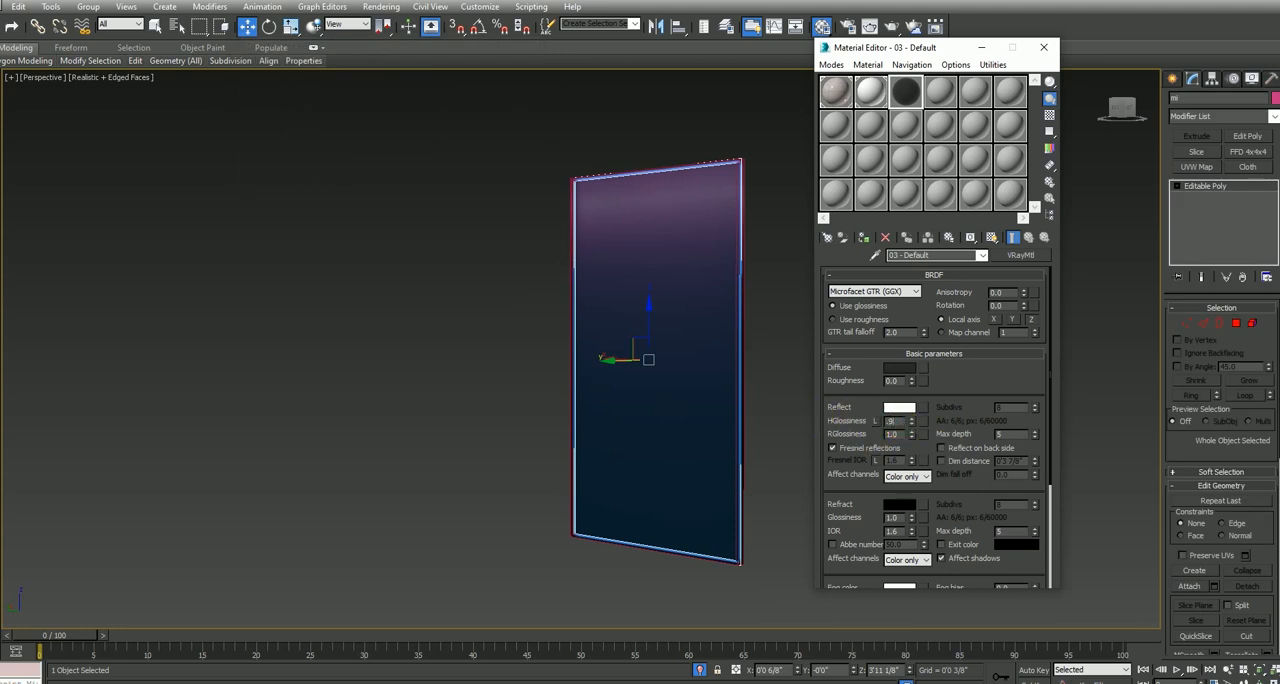
# Set HGlossiness to 0.9 and Fresnel IOR to 19, and assign the mirror material to the detached panel
pyautogui.click(889, 434)
pyautogui.click(714, 359)
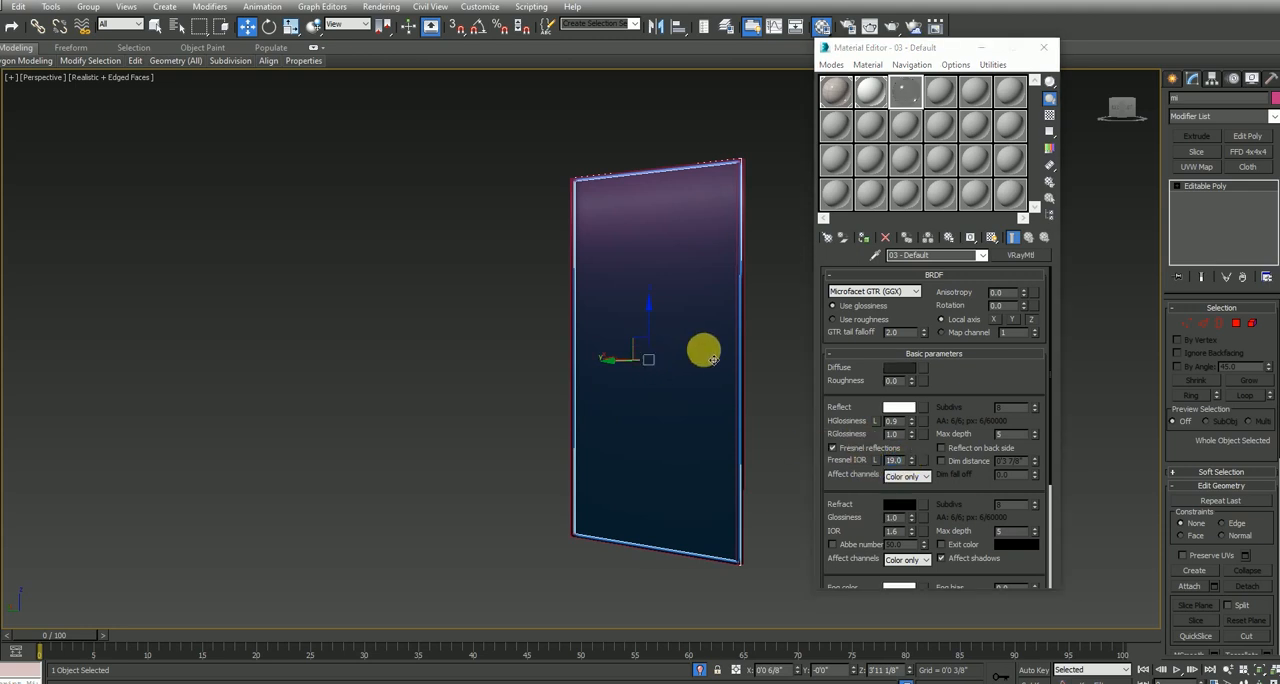
pyautogui.click(863, 237)
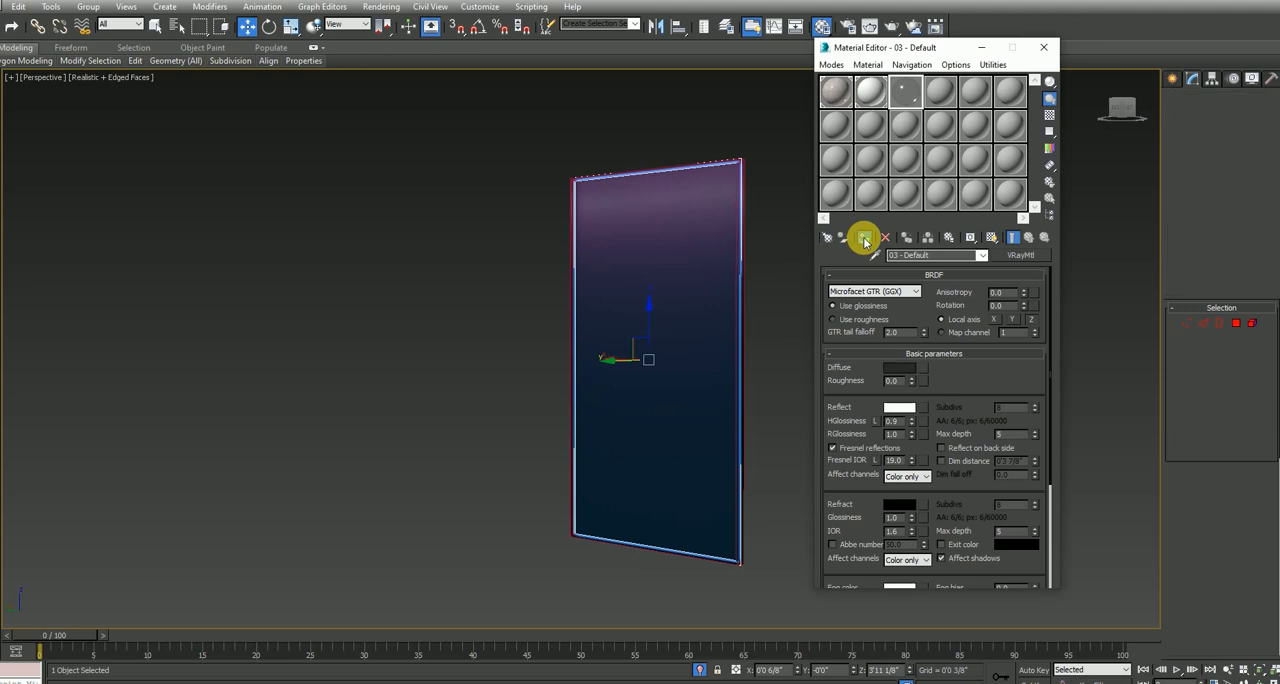
# Select the mirror panel together with its frame and set their object color to white
pyautogui.click(766, 368)
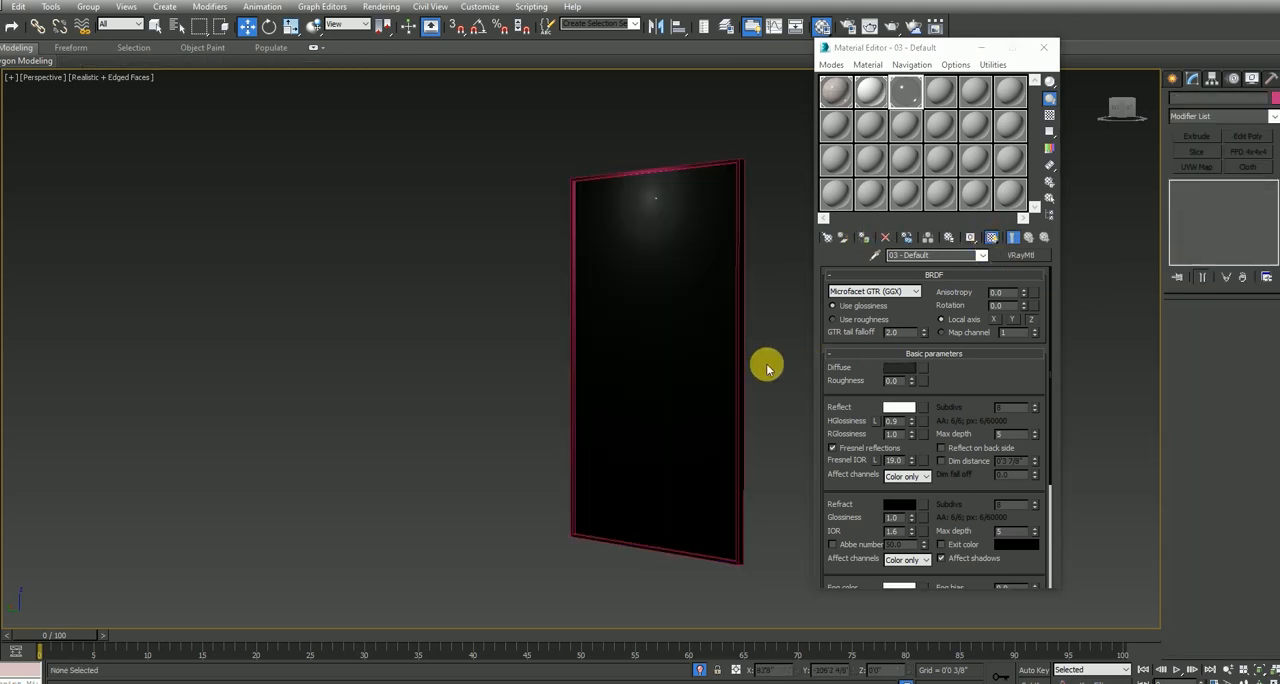
pyautogui.hotkey('ctrl', 'z')
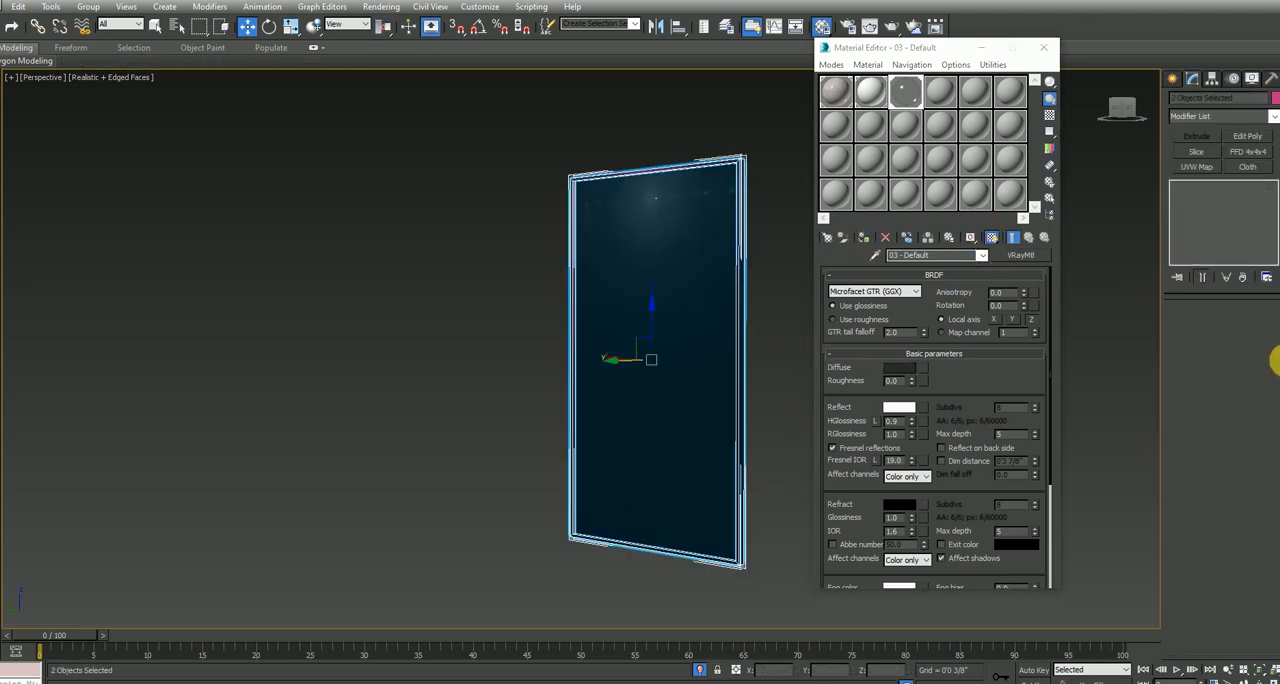
pyautogui.click(1275, 97)
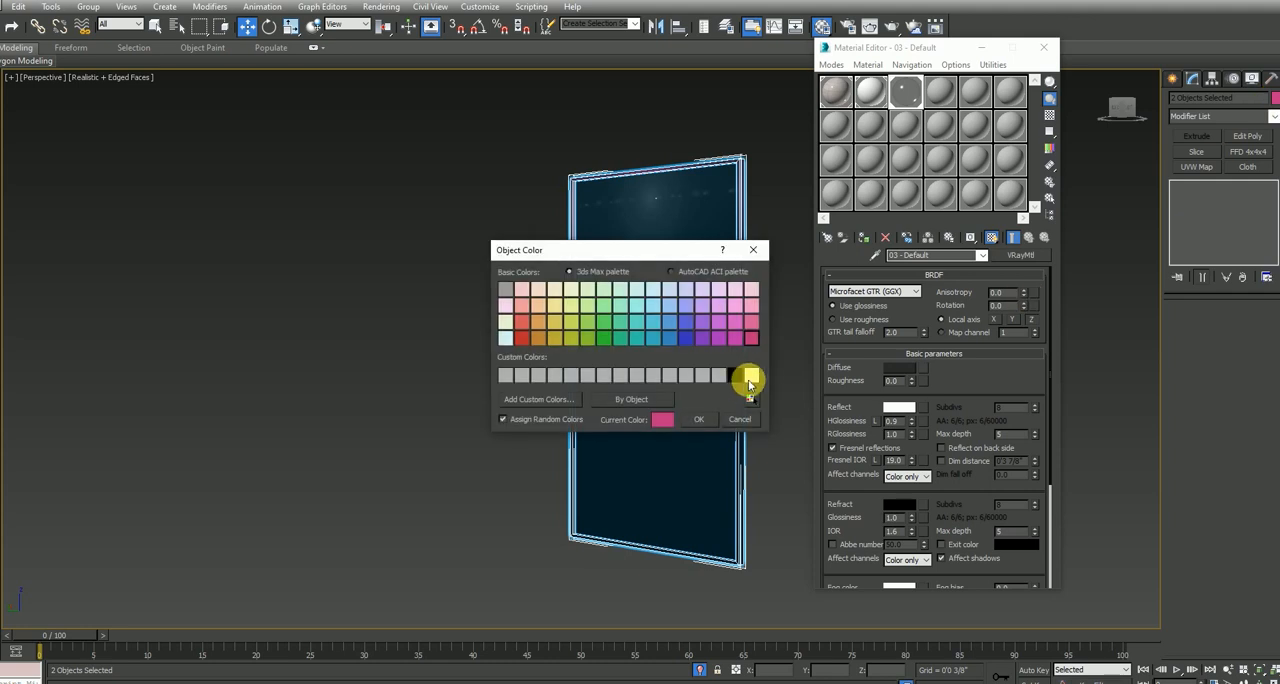
pyautogui.click(698, 419)
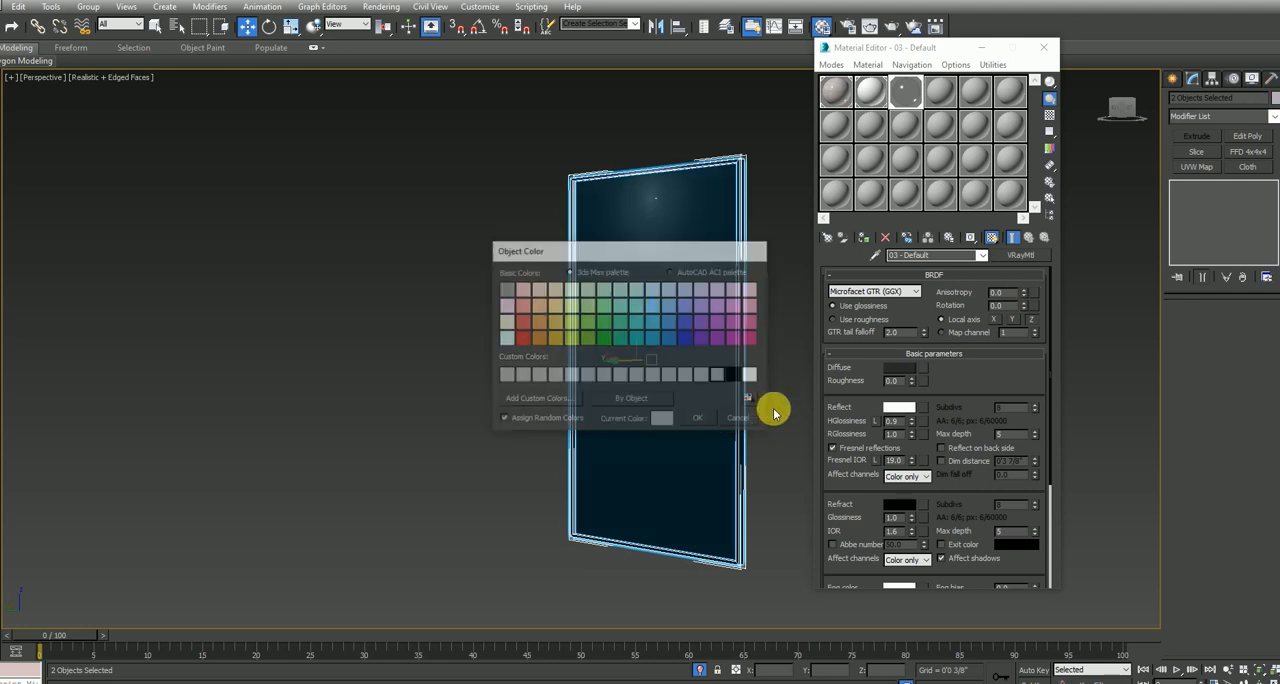
pyautogui.click(771, 400)
# End the mirror's isolation to show the whole room and try to switch the viewport to a camera view
pyautogui.scroll(5, 712, 620)
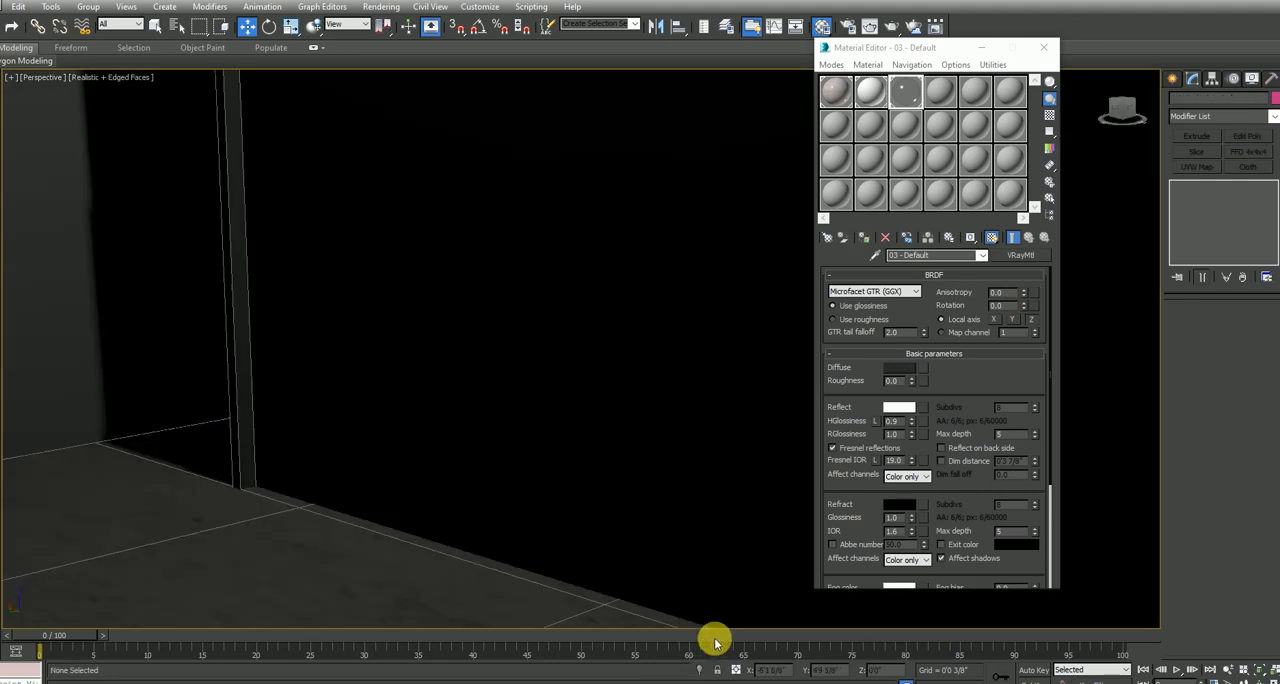
pyautogui.scroll(2, 688, 553)
pyautogui.press('c')
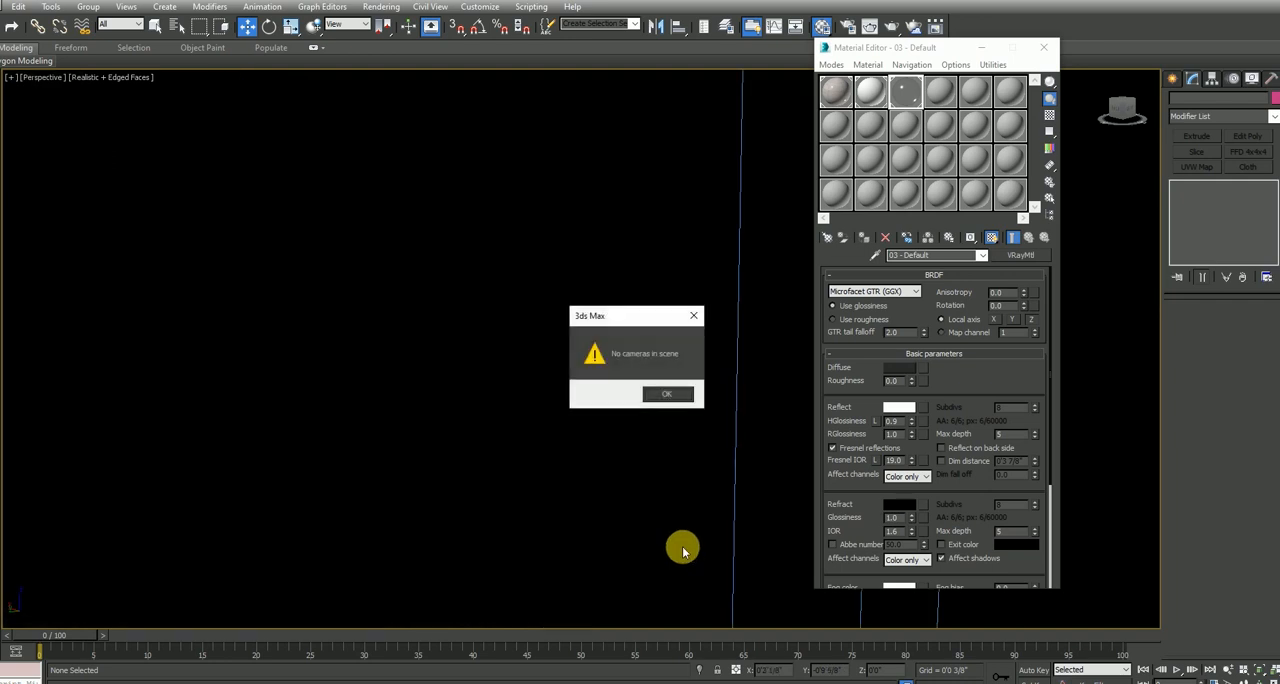
pyautogui.click(664, 399)
pyautogui.press('c')
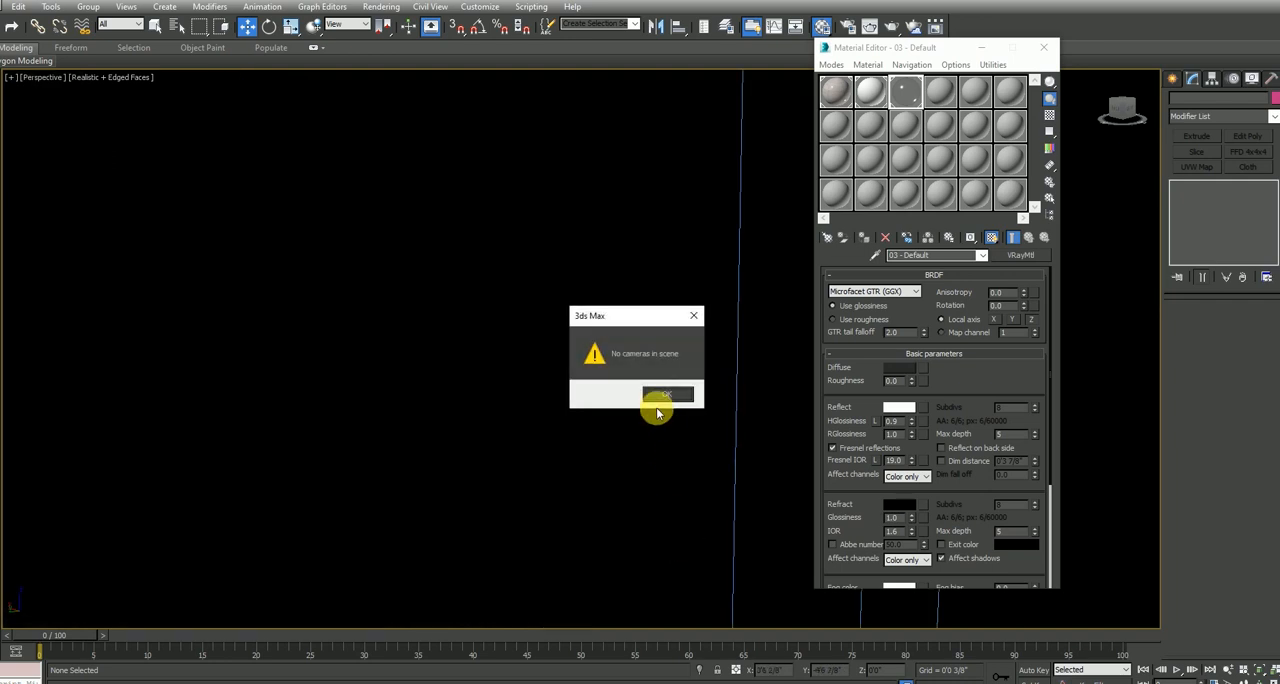
pyautogui.click(664, 396)
# Place a Target camera in the top view, aimed from outside the room's northeast corner toward the southwest
pyautogui.click(1174, 80)
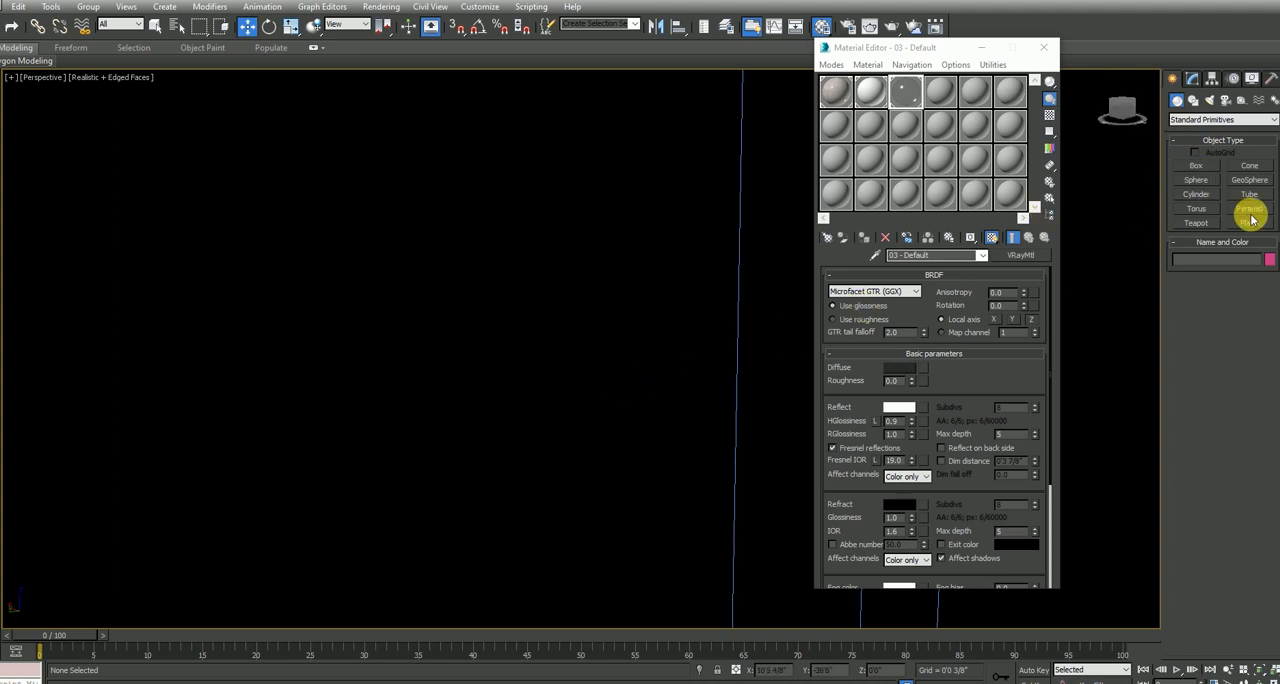
pyautogui.click(1212, 101)
pyautogui.click(1223, 101)
pyautogui.click(1245, 166)
pyautogui.hotkey('alt', 'w')
pyautogui.hotkey('alt', 'w')
pyautogui.scroll(-5, 385, 288)
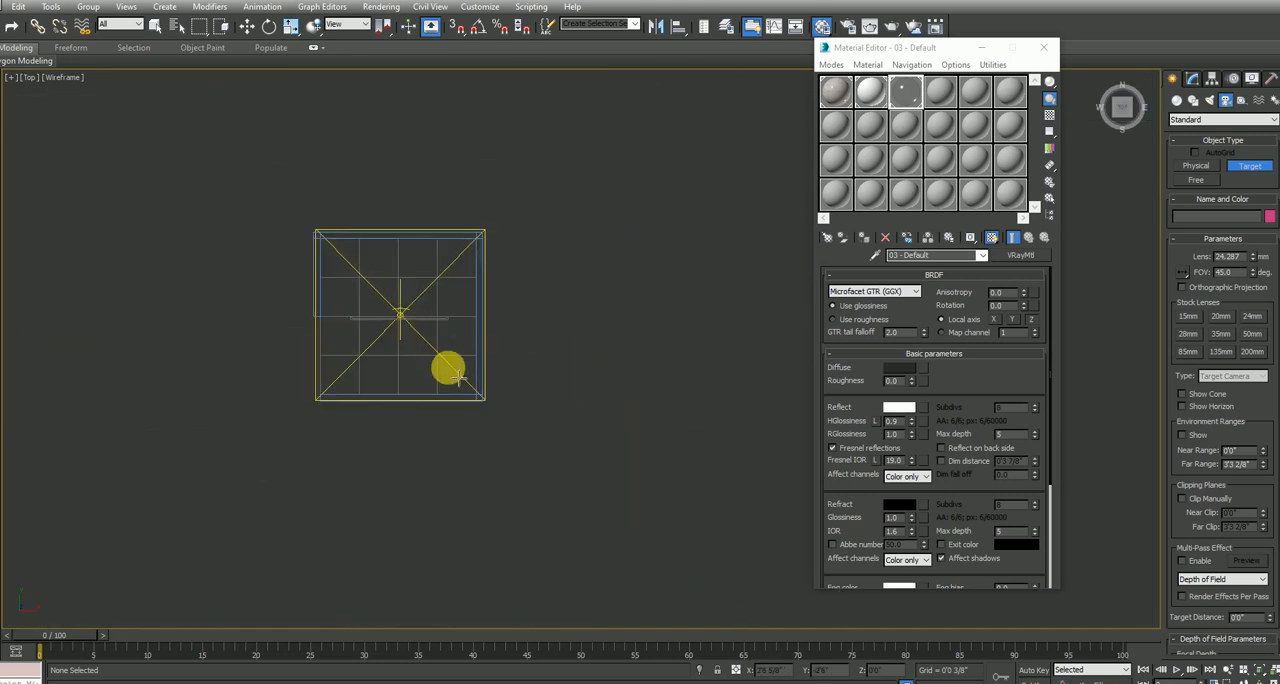
pyautogui.scroll(5, 415, 362)
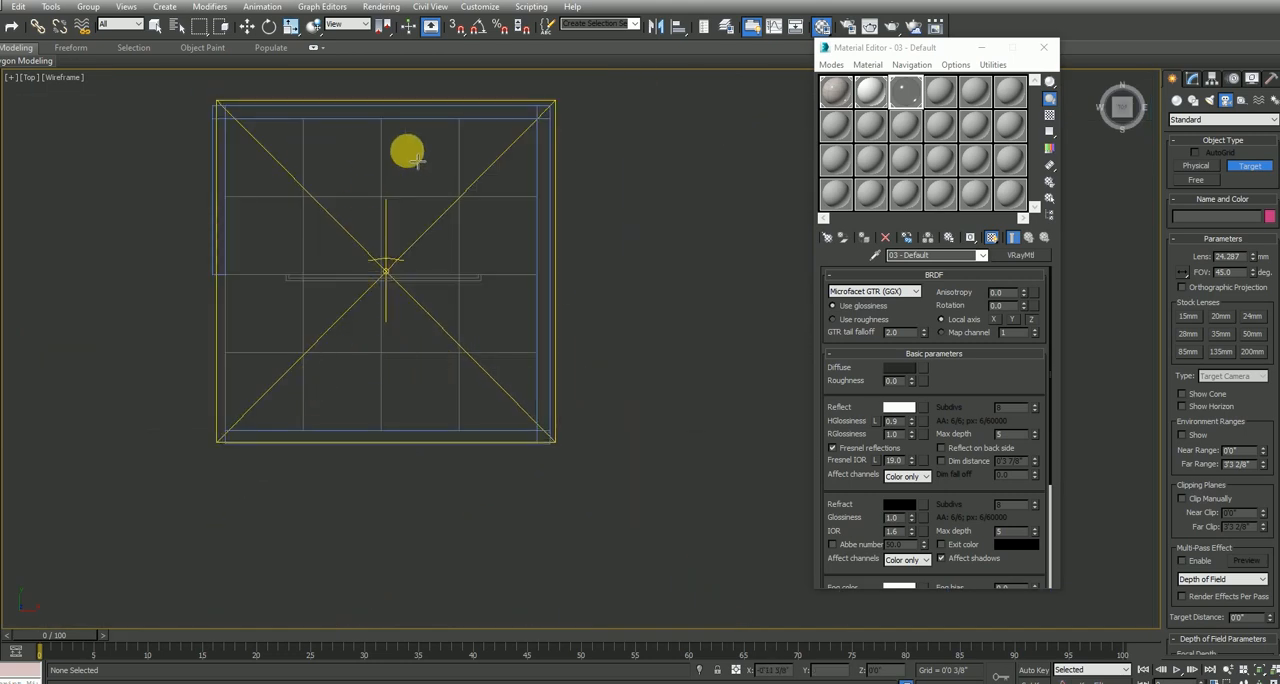
pyautogui.moveTo(500, 137); pyautogui.dragTo(506, 166, button='middle')
pyautogui.moveTo(611, 157); pyautogui.dragTo(333, 373)
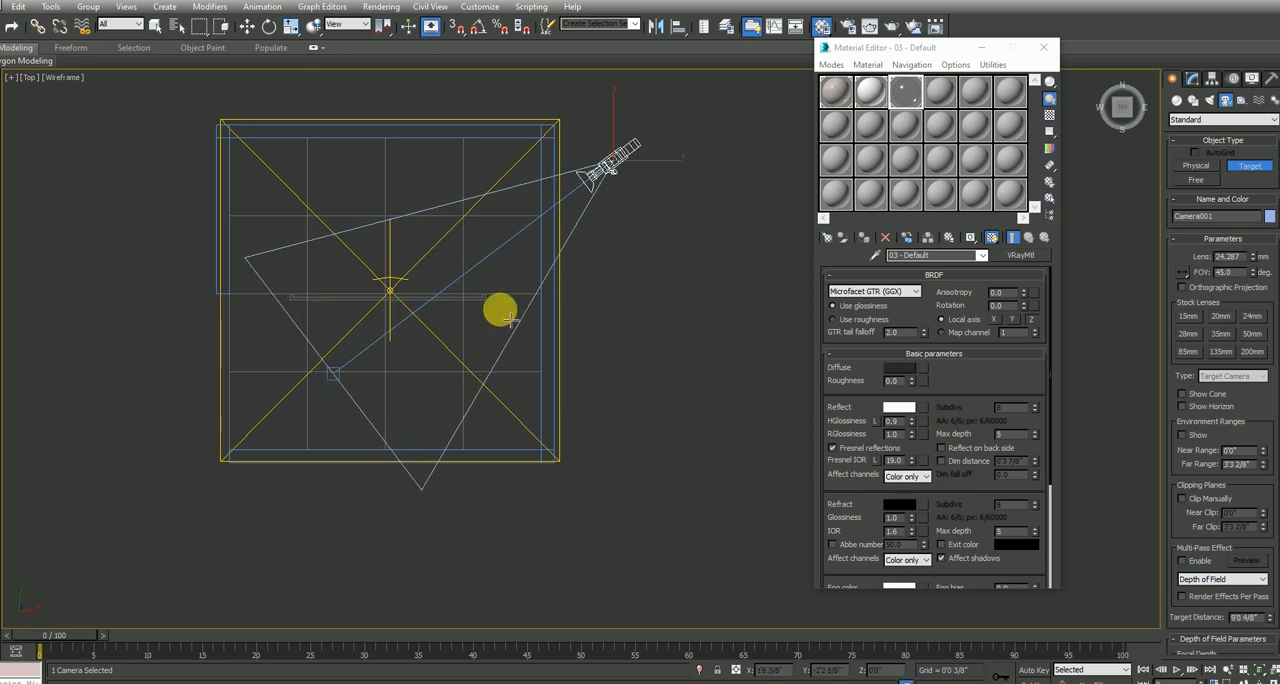
# Move the camera to the room's southwest corner and its target to the north side of the room
pyautogui.press('w')
pyautogui.moveTo(646, 155); pyautogui.dragTo(288, 430)
pyautogui.click(336, 373)
pyautogui.moveTo(340, 360); pyautogui.dragTo(451, 189)
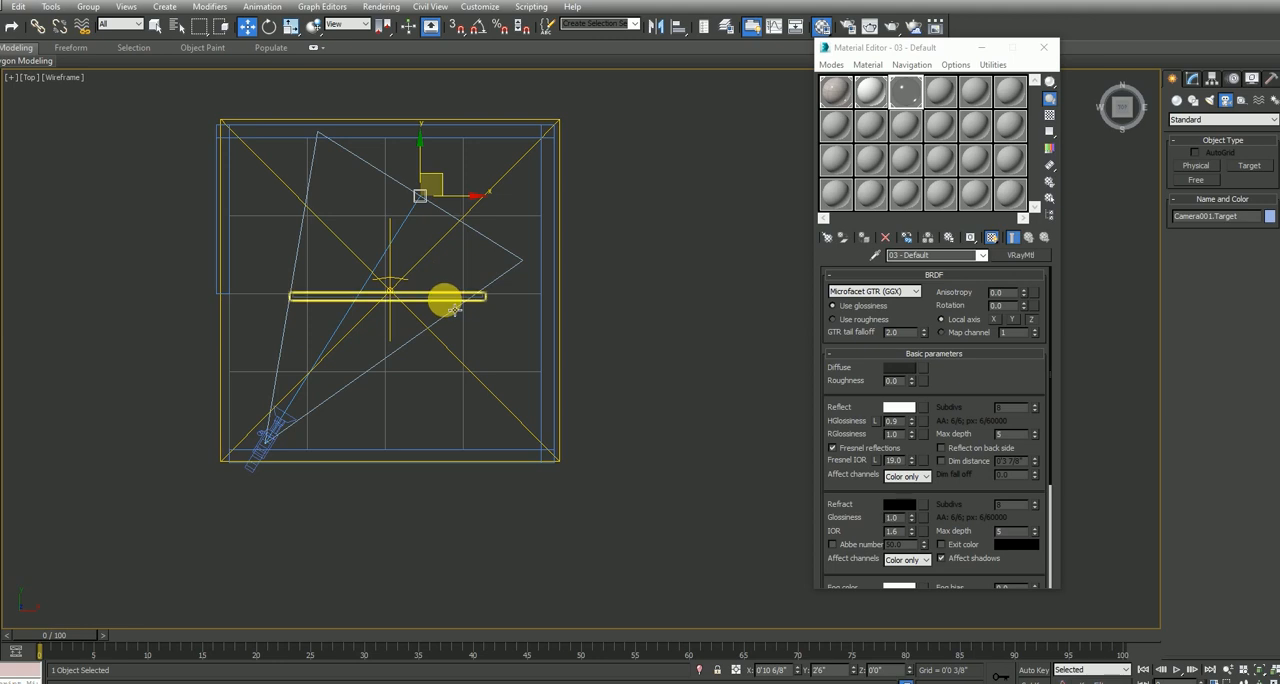
# Move the framed mirror up to the room's north wall in the top view, without the camera
pyautogui.hotkey('ctrl', 'a')
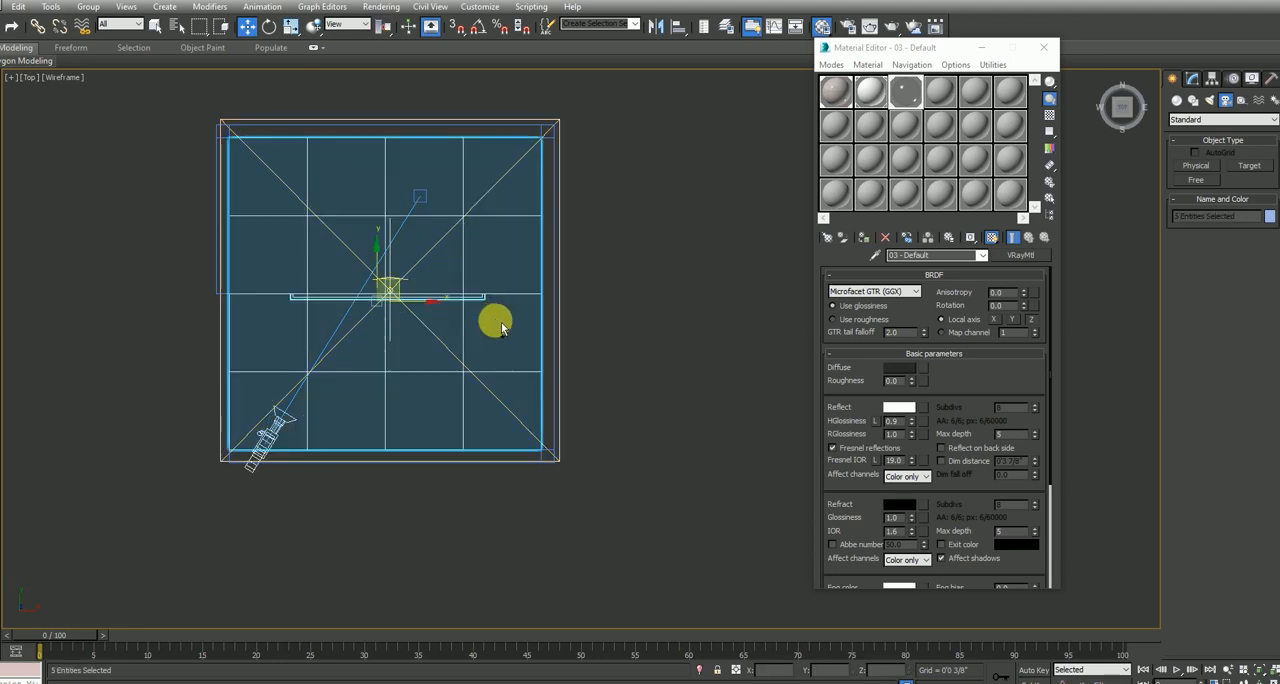
pyautogui.keyDown('alt'); pyautogui.moveTo(500, 320); pyautogui.dragTo(434, 412); pyautogui.keyUp('alt')
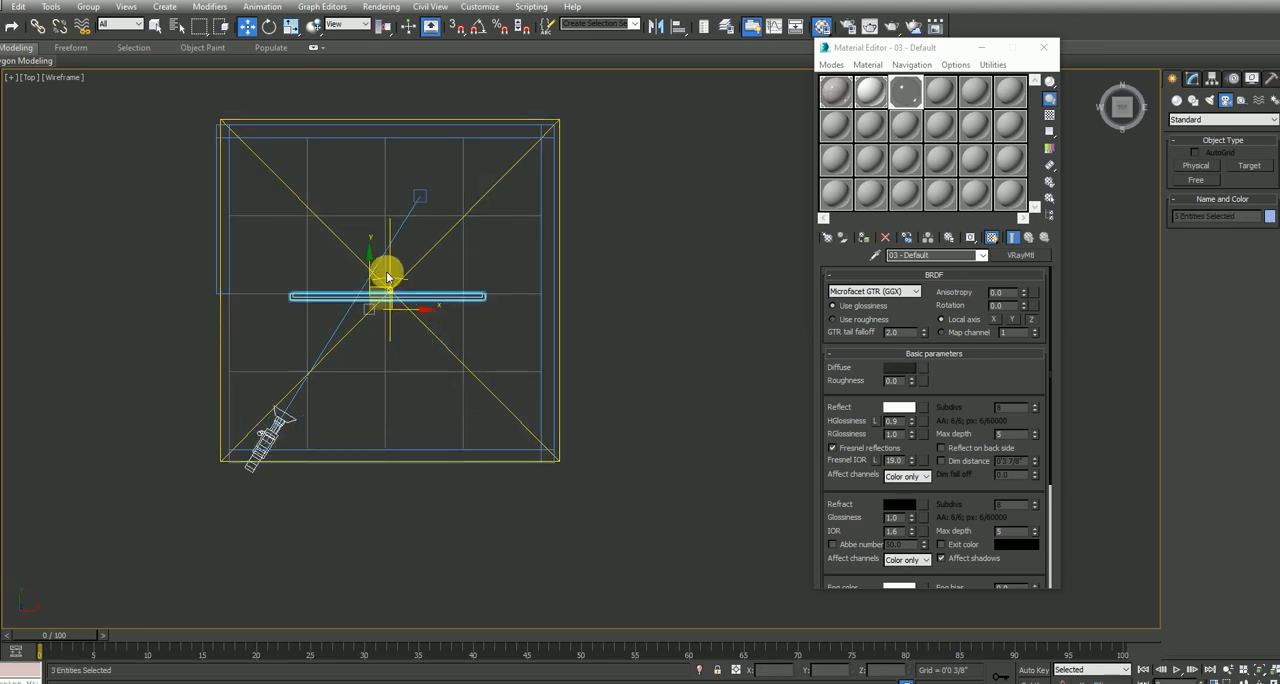
pyautogui.moveTo(376, 279); pyautogui.dragTo(407, 150)
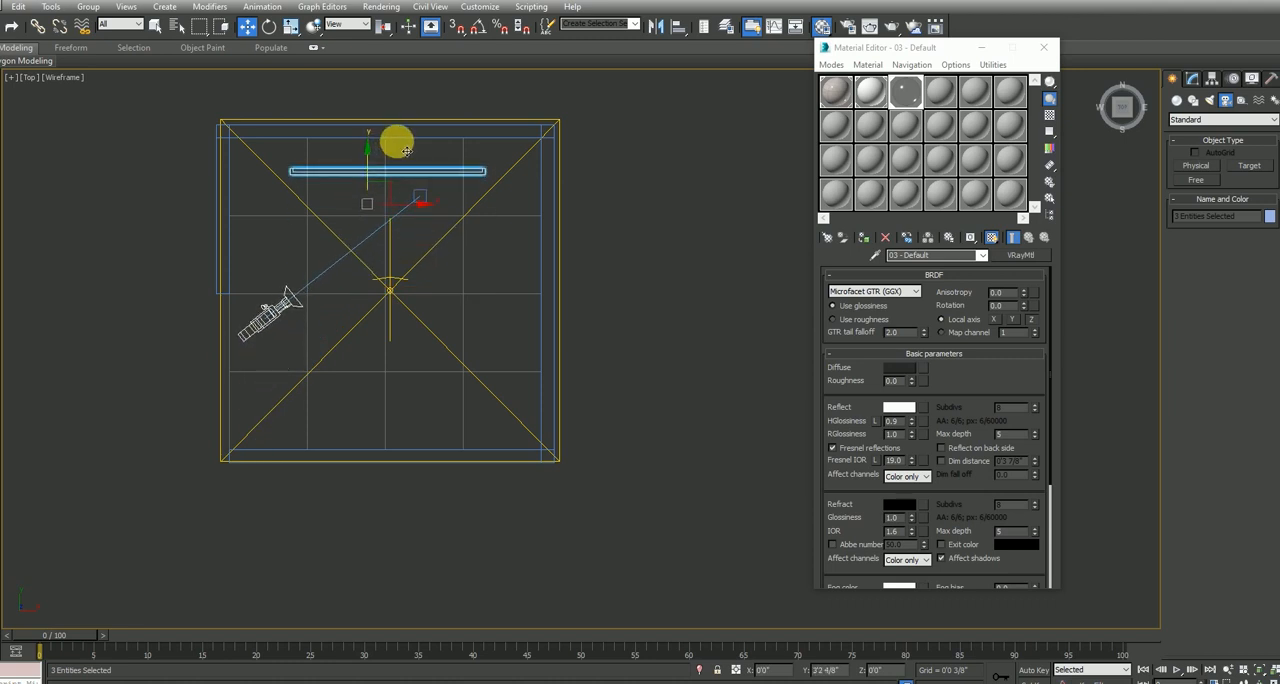
pyautogui.hotkey('ctrl', 'z')
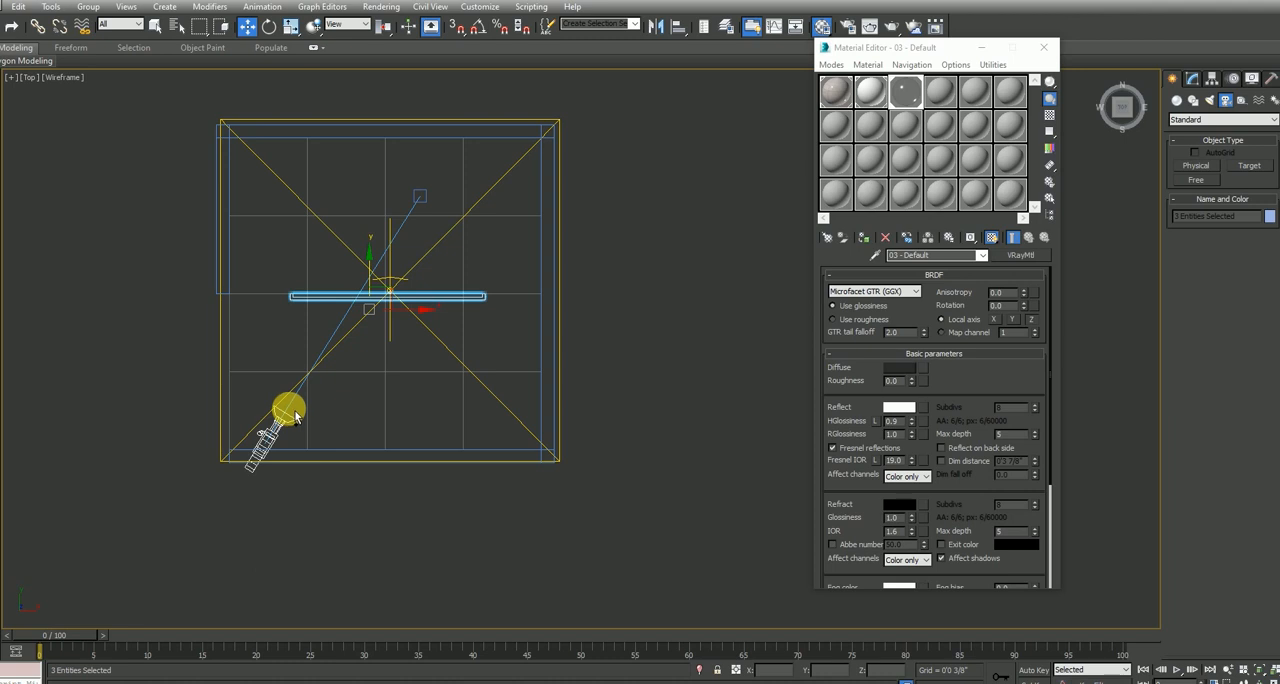
pyautogui.moveTo(297, 415); pyautogui.dragTo(427, 140)
# Switch the maximized perspective viewport to the camera view
pyautogui.hotkey('alt', 'w')
pyautogui.rightClick(714, 409)
pyautogui.hotkey('alt', 'w')
pyautogui.press('c')
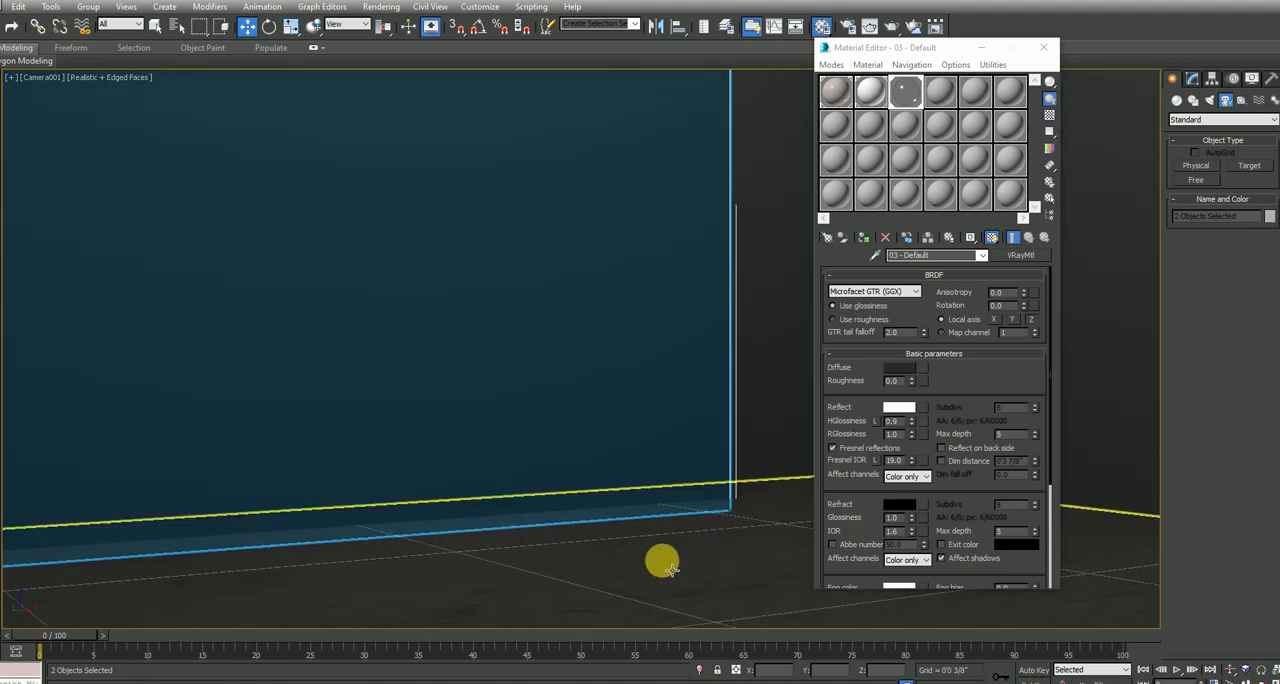
# Move the framed mirror across the room to the south wall in the top view
pyautogui.hotkey('alt', 'w')
pyautogui.rightClick(313, 262)
pyautogui.moveTo(200, 91); pyautogui.dragTo(200, 225)
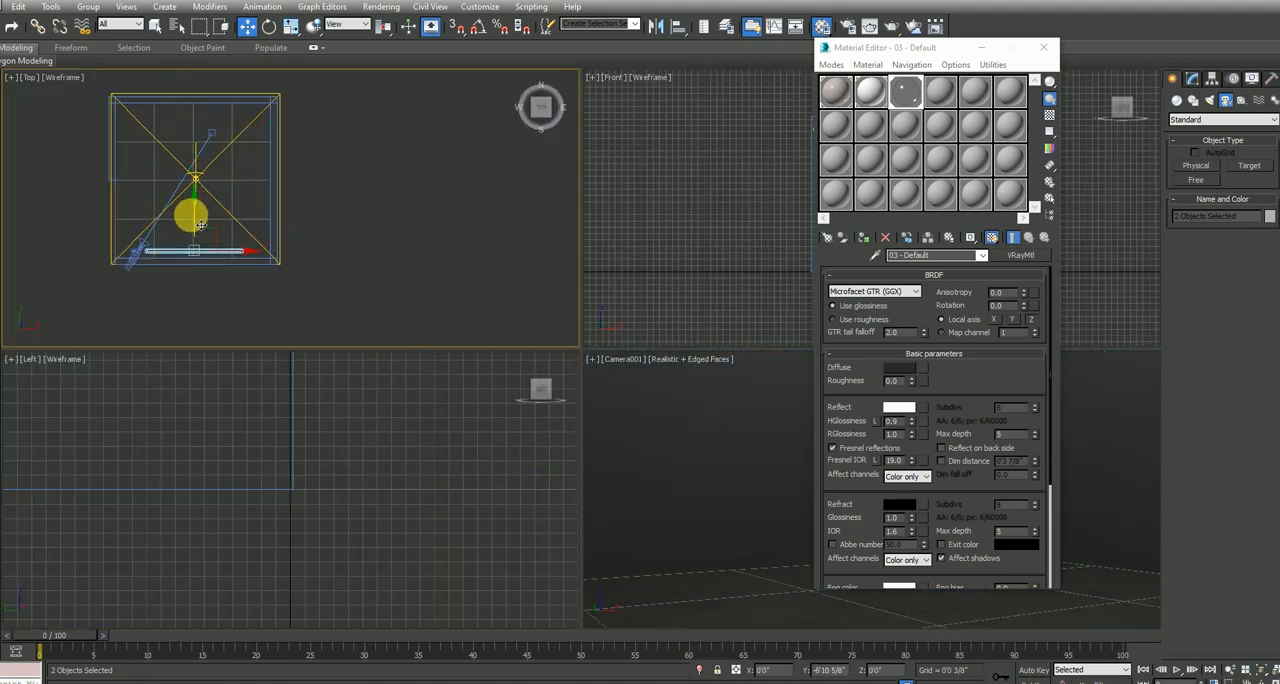
# Move the camera to the northwest part of the room and its target in front of the mirror on the south wall
pyautogui.click(136, 262)
pyautogui.moveTo(145, 232); pyautogui.dragTo(183, 101)
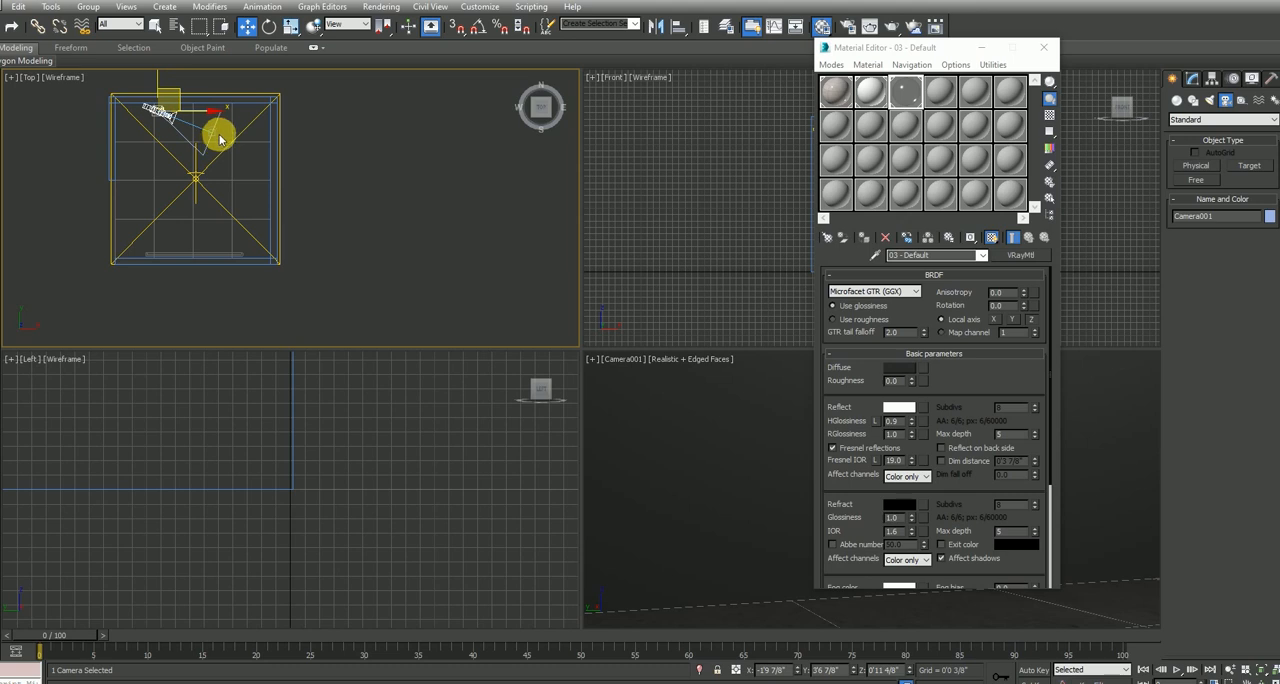
pyautogui.click(217, 131)
pyautogui.moveTo(239, 130); pyautogui.dragTo(217, 231)
pyautogui.rightClick(673, 506)
pyautogui.hotkey('alt', 'w')
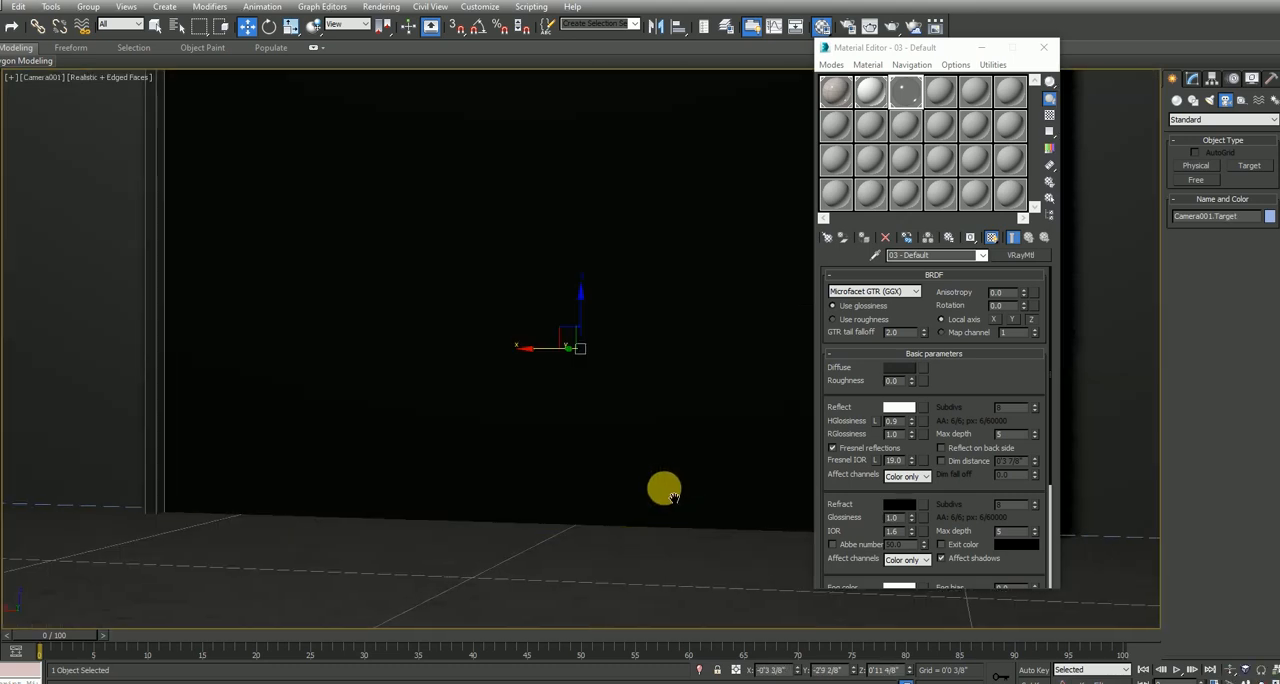
# Shift the camera closer to the room's northwest corner and set its lens to 19.287 mm
pyautogui.click(1192, 78)
pyautogui.hotkey('alt', 'w')
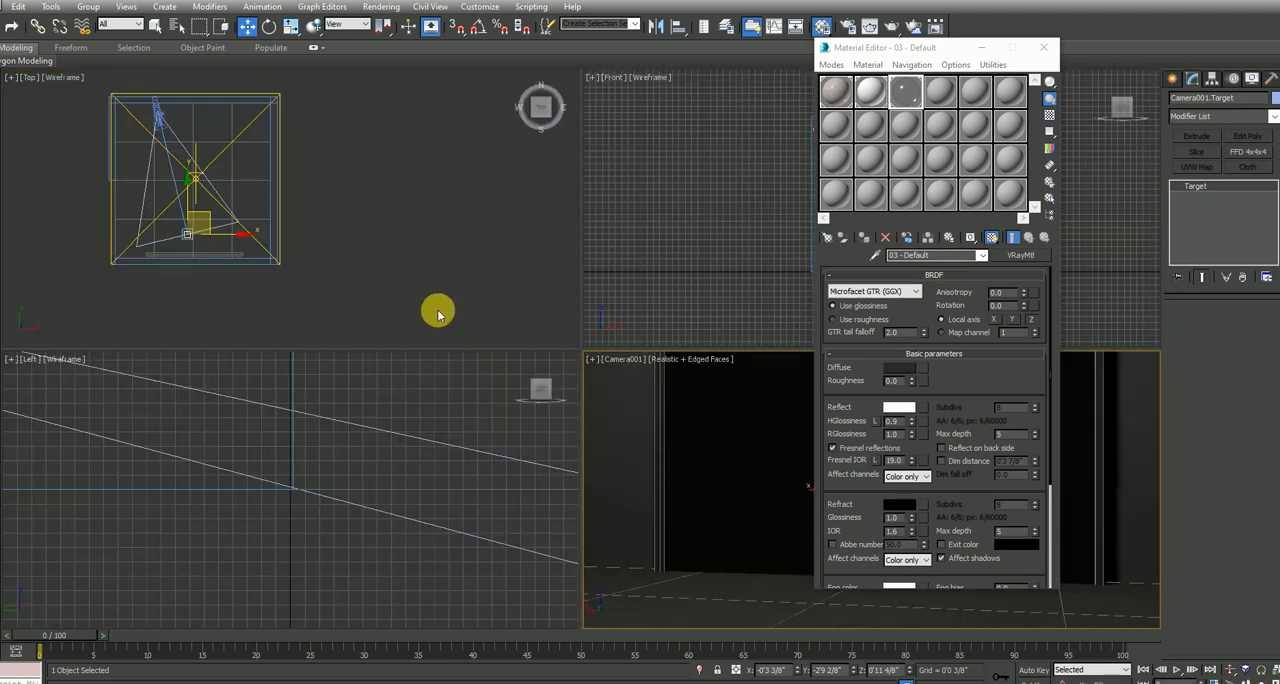
pyautogui.click(163, 124)
pyautogui.moveTo(175, 110); pyautogui.dragTo(166, 107)
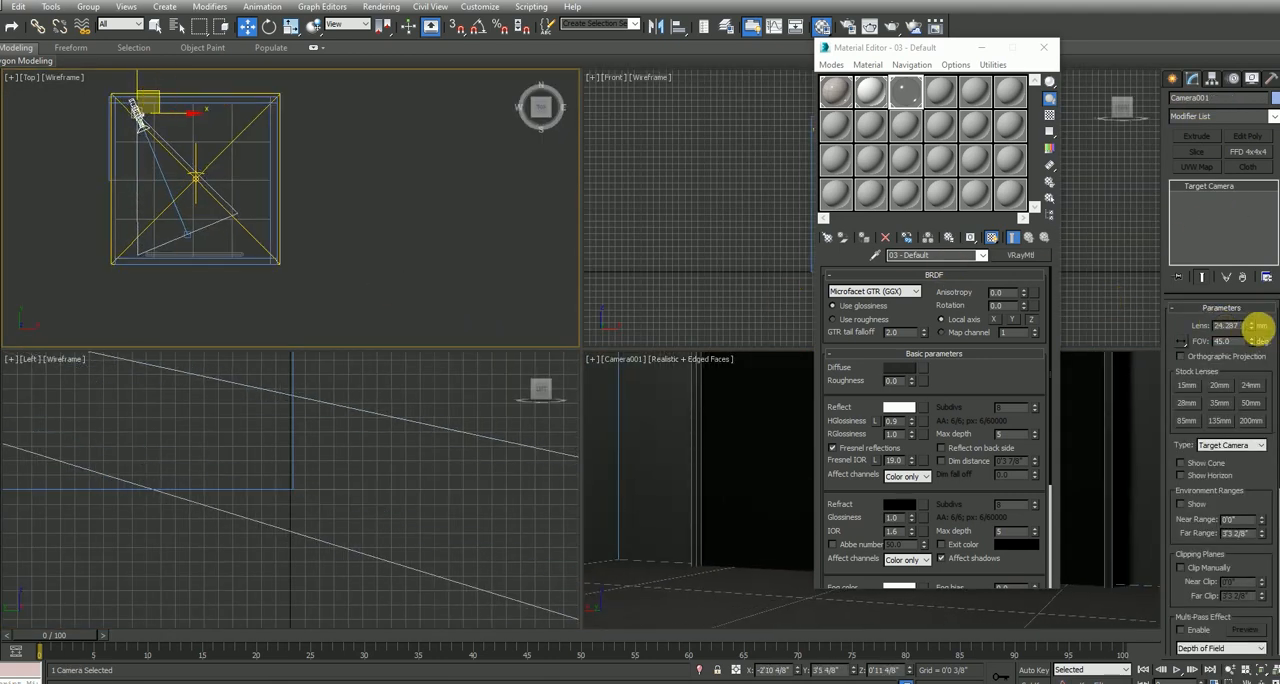
pyautogui.moveTo(1252, 330); pyautogui.dragTo(1249, 332)
pyautogui.hotkey('alt', 'w')
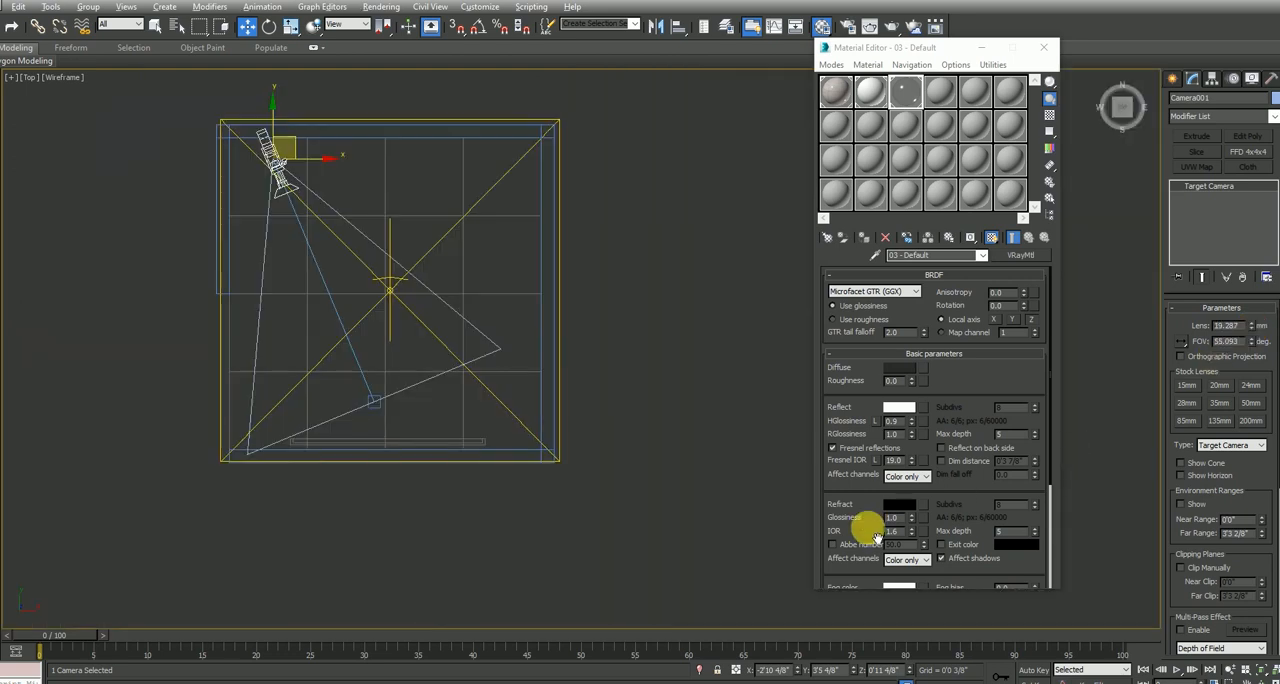
# Raise the camera to a height of 1'5" and widen its lens to 16.287 mm in the camera view
pyautogui.hotkey('alt', 'w')
pyautogui.rightClick(694, 489)
pyautogui.hotkey('alt', 'w')
pyautogui.moveTo(632, 368); pyautogui.dragTo(634, 443, button='middle')
pyautogui.moveTo(1260, 342); pyautogui.dragTo(1254, 335)
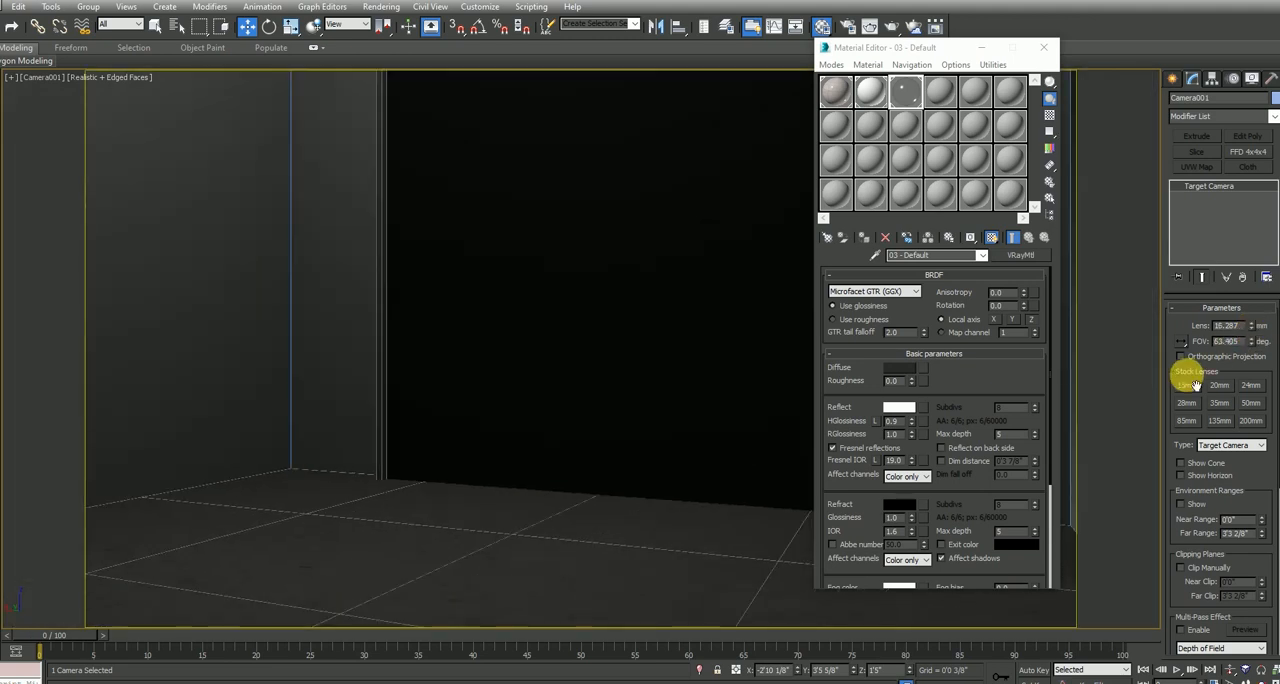
# Select the mirror panel and frame and raise them slightly in the front view so the frame's lower edge clears the floor
pyautogui.click(1044, 47)
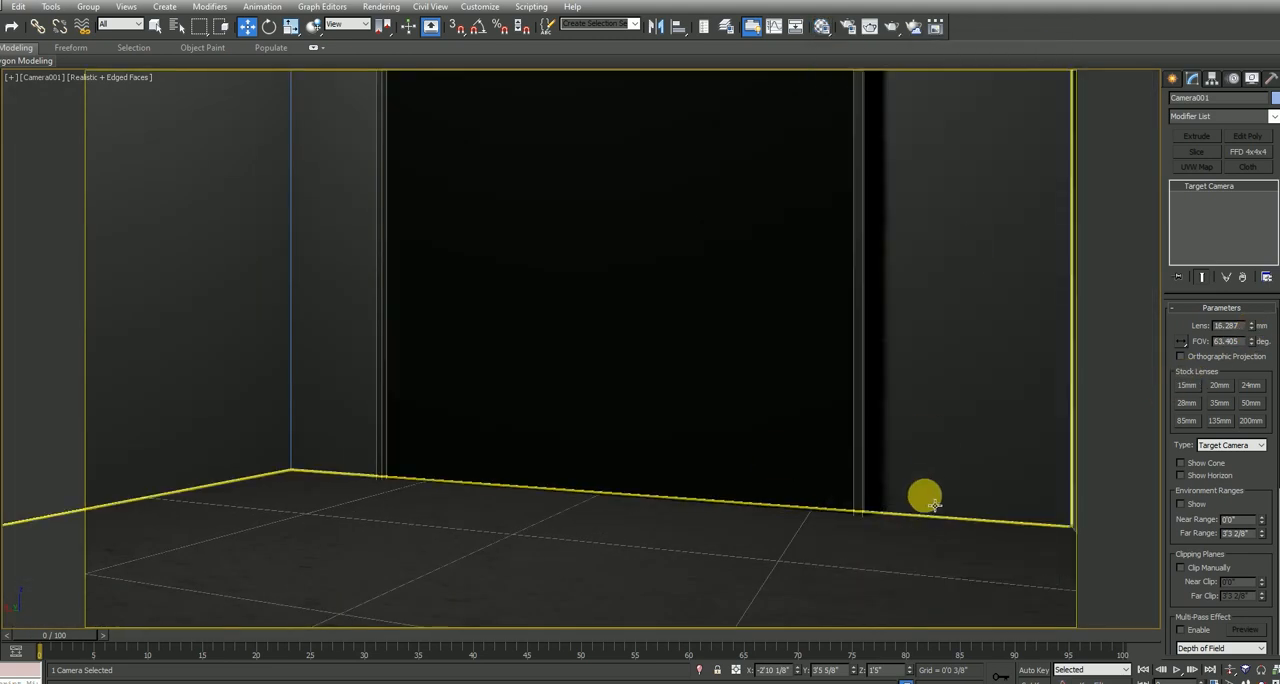
pyautogui.moveTo(920, 511); pyautogui.dragTo(918, 505, button='middle')
pyautogui.click(787, 407)
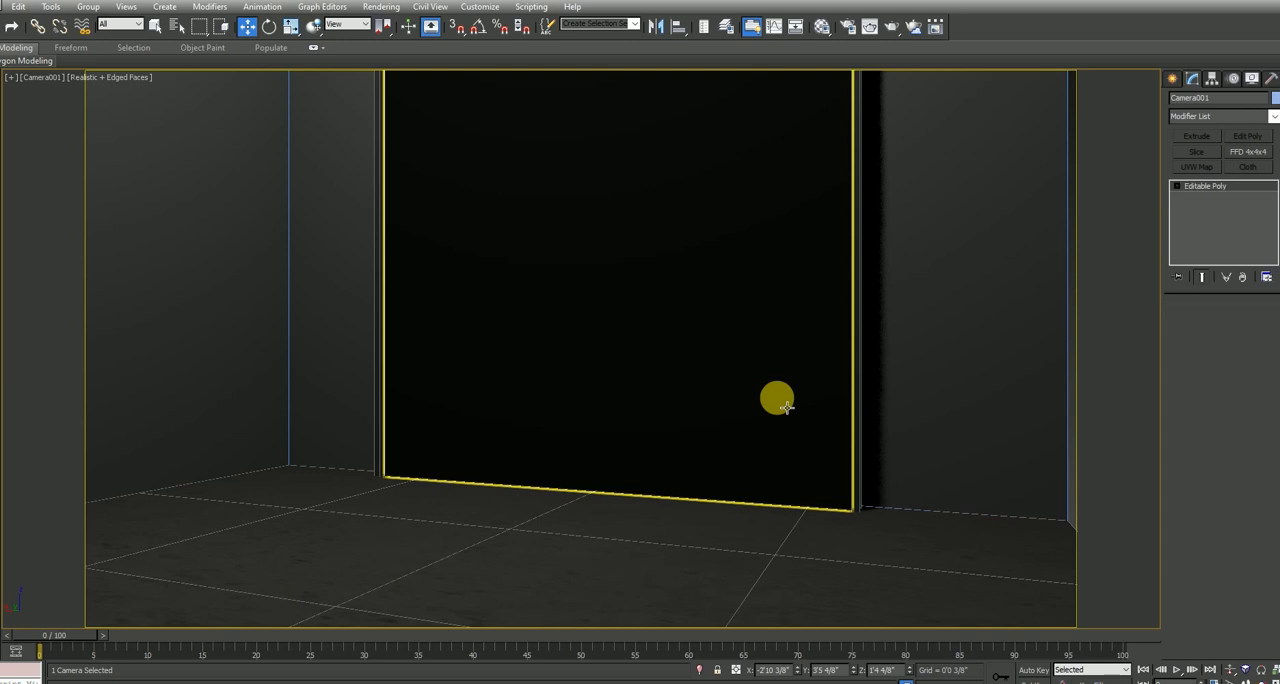
pyautogui.keyDown('ctrl'); pyautogui.click(857, 419); pyautogui.keyUp('ctrl')
pyautogui.hotkey('alt', 'w')
pyautogui.rightClick(932, 285)
pyautogui.hotkey('alt', 'w')
pyautogui.scroll(2, 662, 323)
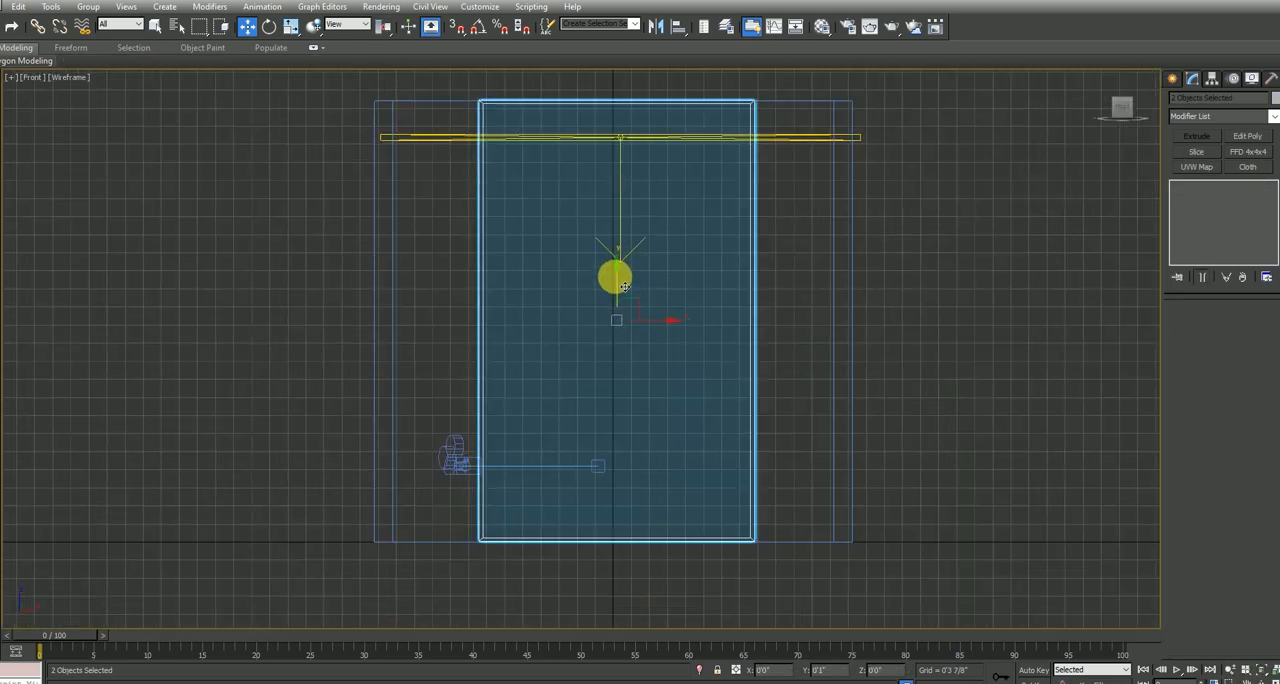
pyautogui.hotkey('alt', 'w')
pyautogui.click(812, 548)
pyautogui.hotkey('alt', 'w')
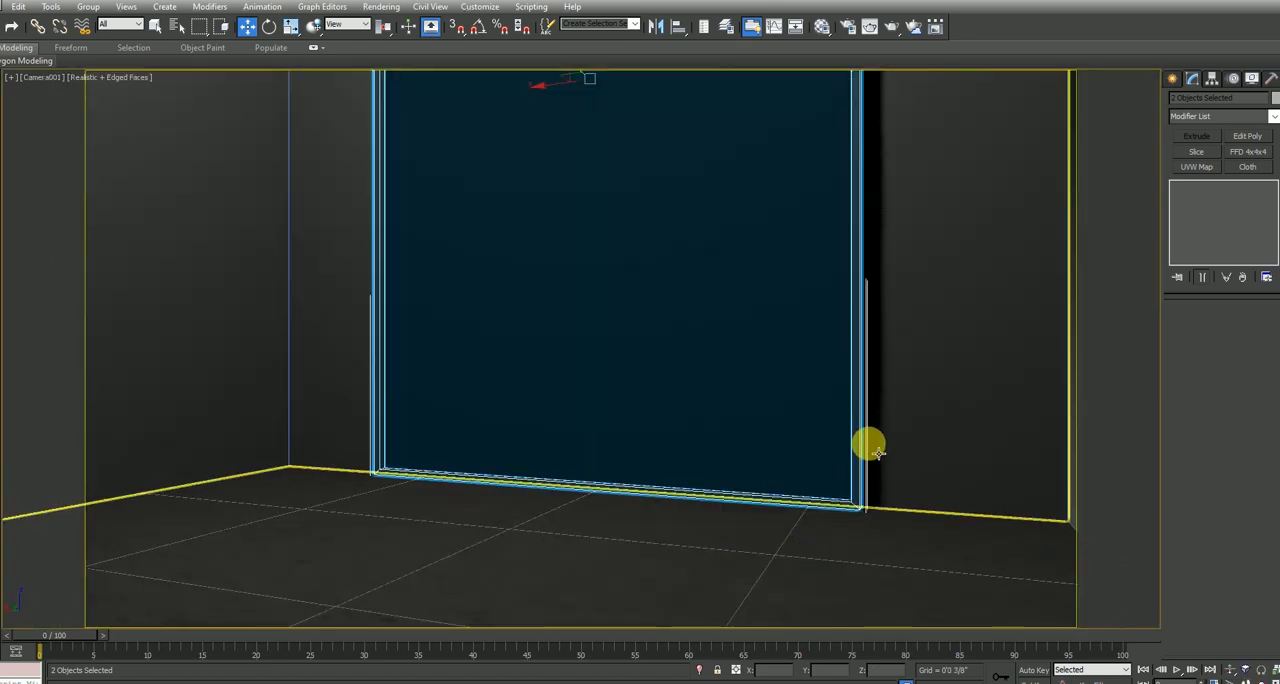
# Select the room's wall and change the fourth material slot to a VRayMtl
pyautogui.click(875, 425)
pyautogui.click(865, 431)
pyautogui.click(916, 423)
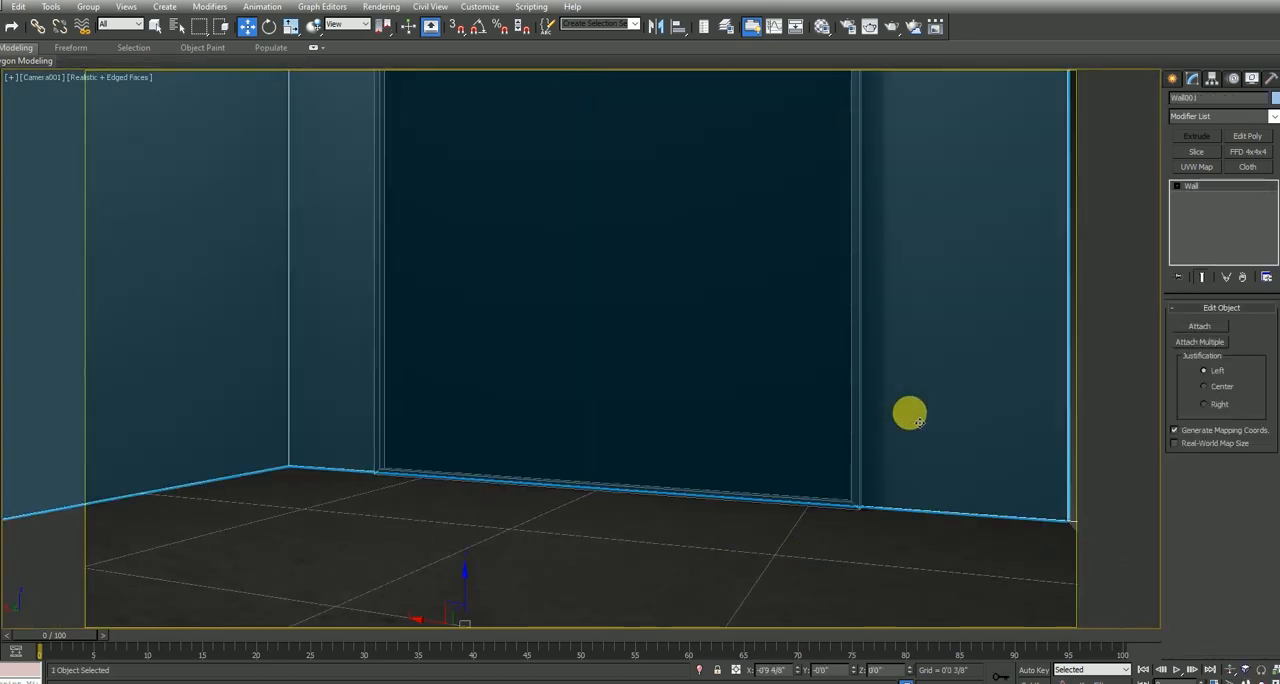
pyautogui.press('m')
pyautogui.click(940, 93)
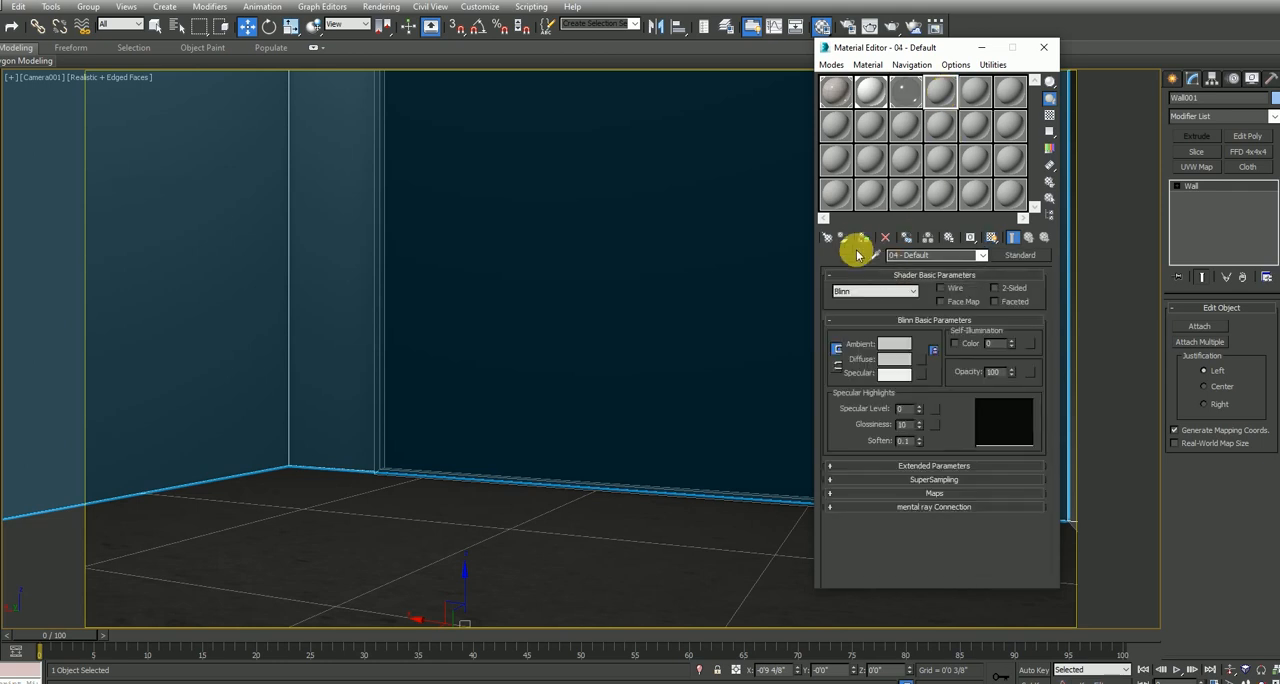
pyautogui.click(1018, 256)
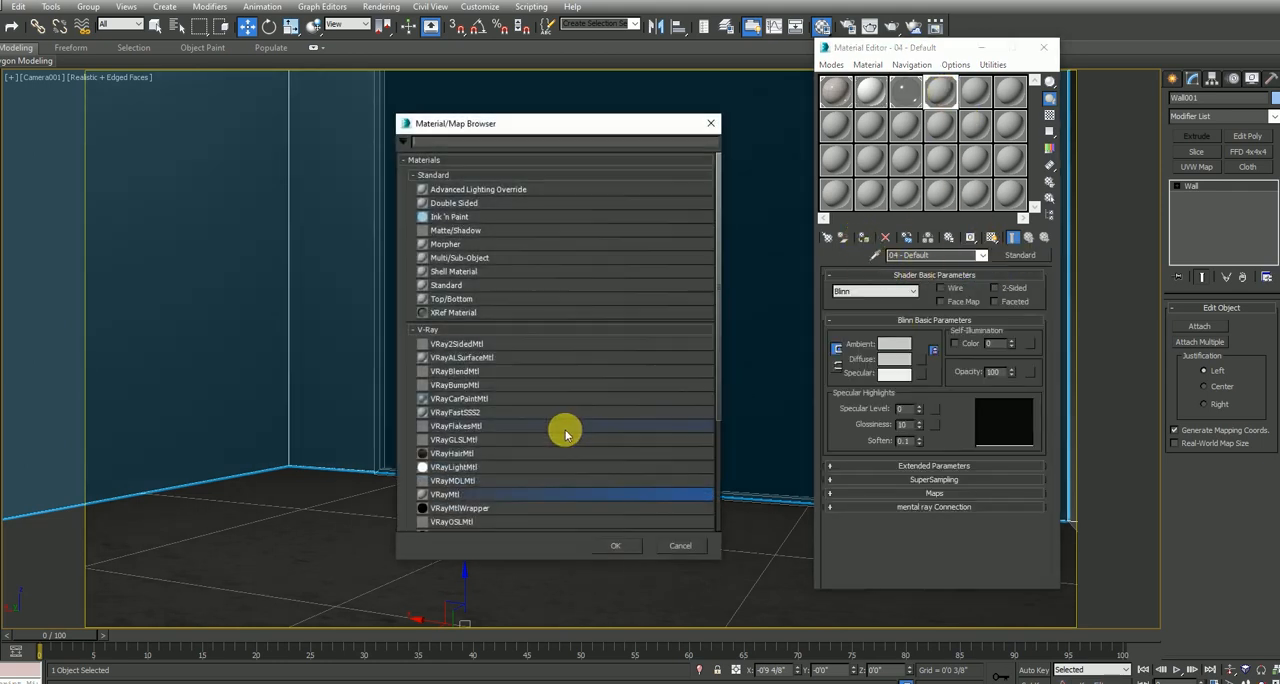
pyautogui.doubleClick(493, 494)
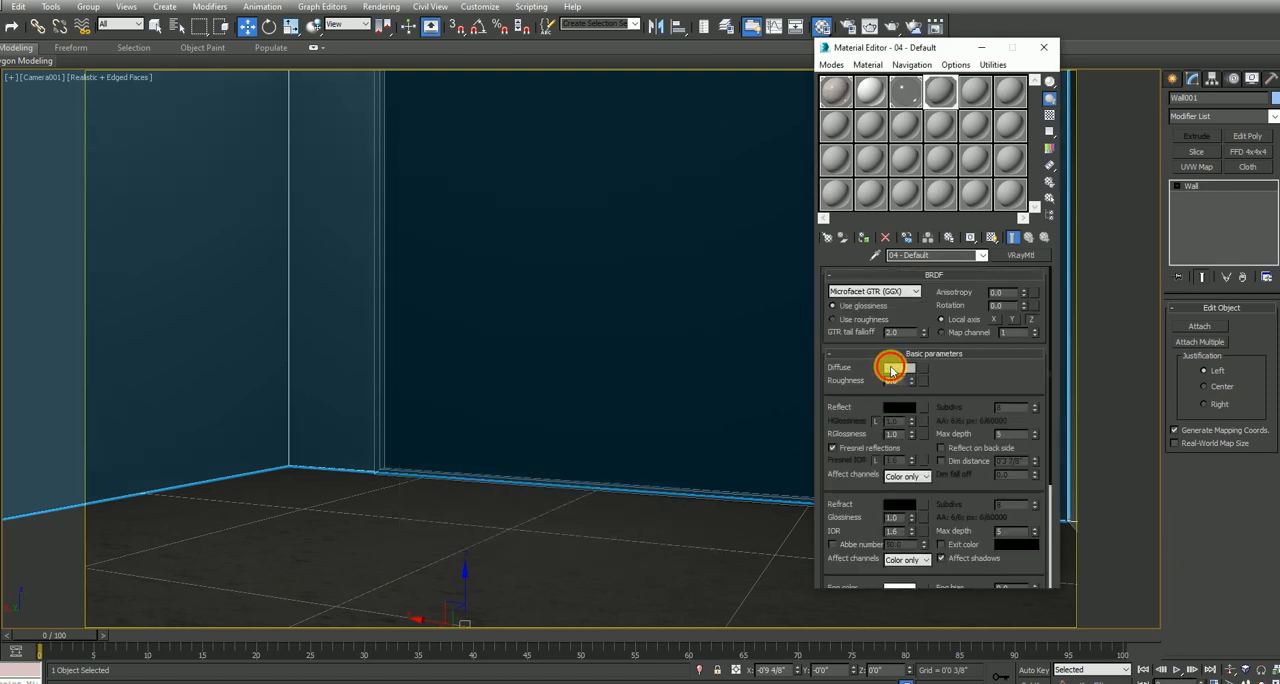
# Set the wall material's diffuse color to a light off-white and assign the material to the wall
pyautogui.click(899, 367)
pyautogui.moveTo(261, 172)
pyautogui.mouseDown()
pyautogui.moveTo(346, 134)
pyautogui.moveTo(261, 166)
pyautogui.mouseUp()
pyautogui.click(480, 188)
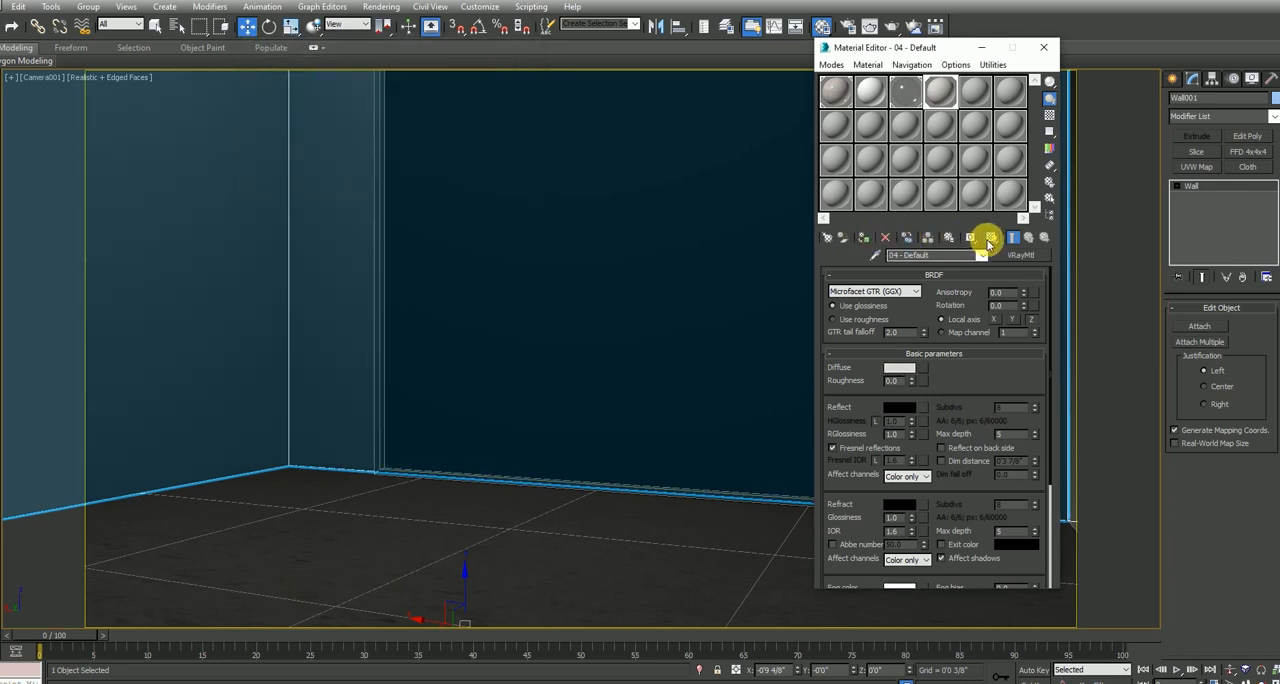
# Assign the white VRayMtl from the second slot to the mirror frame and run a test render of the camera view
pyautogui.click(602, 398)
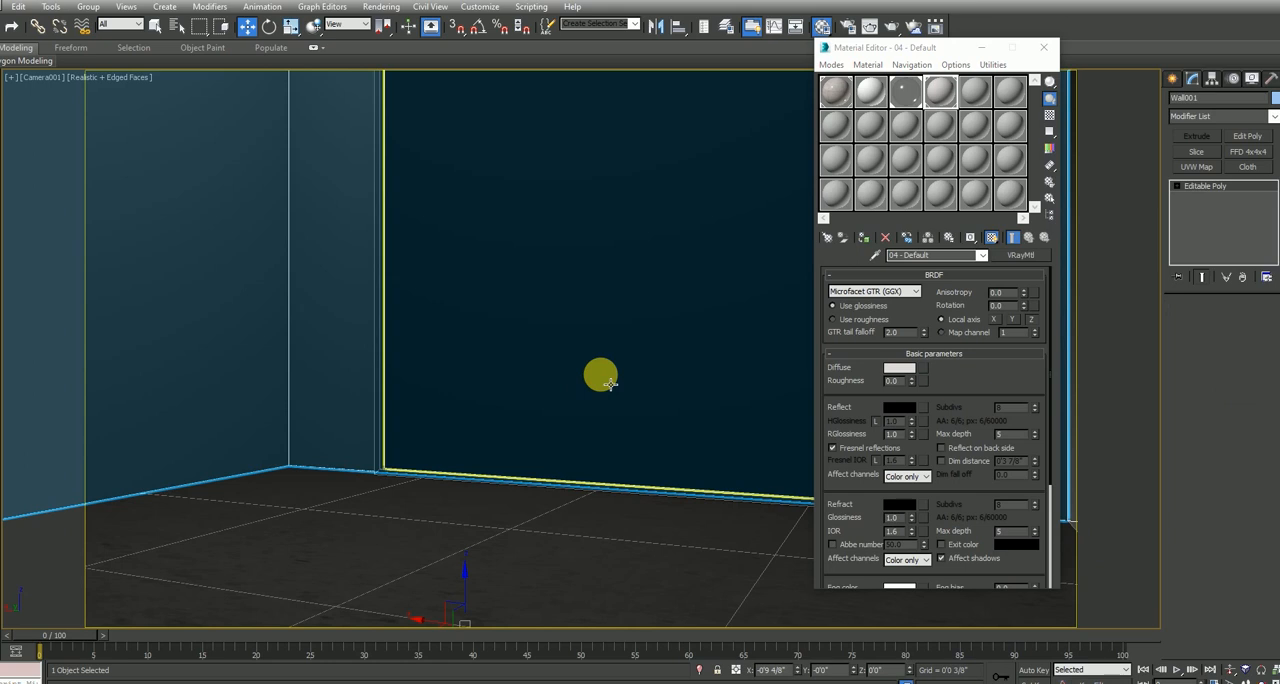
pyautogui.click(384, 421)
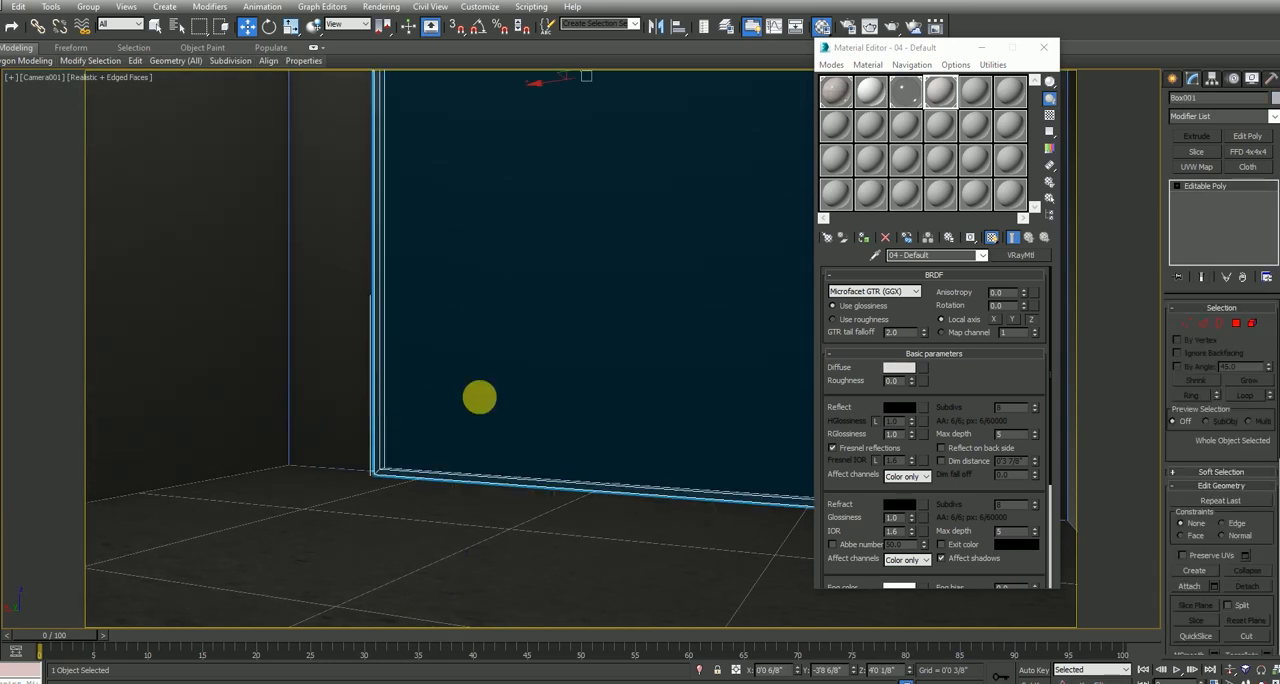
pyautogui.click(879, 104)
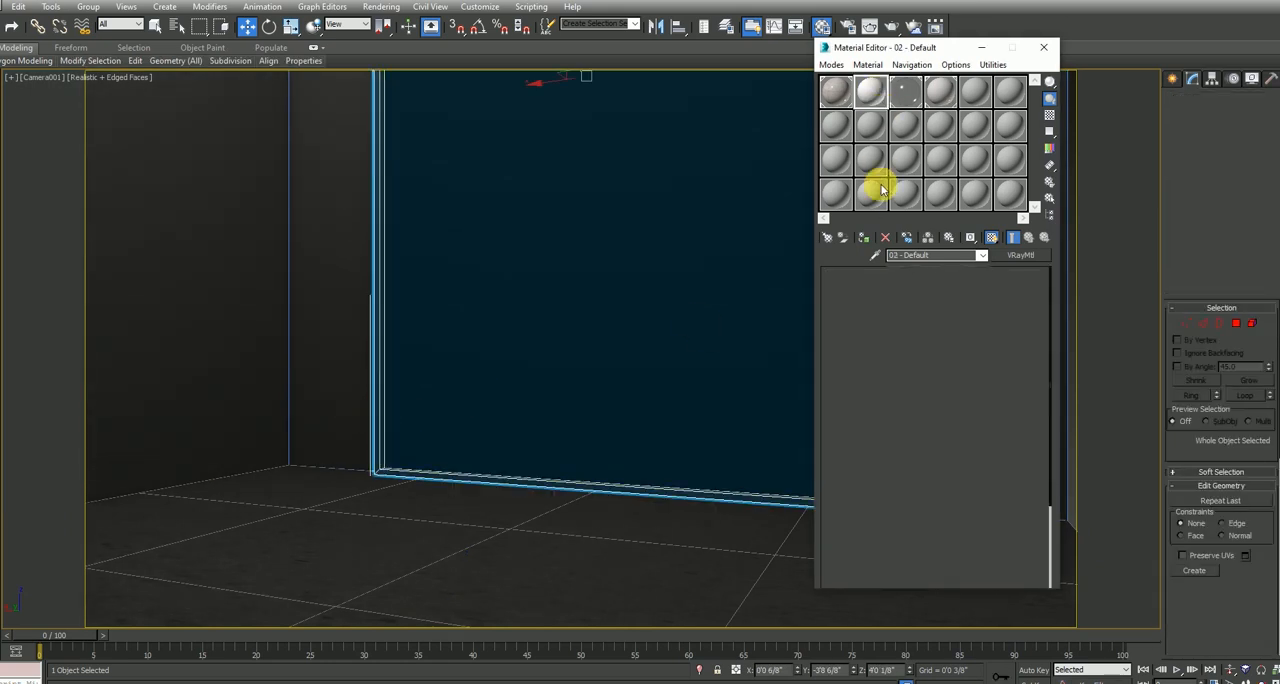
pyautogui.click(865, 242)
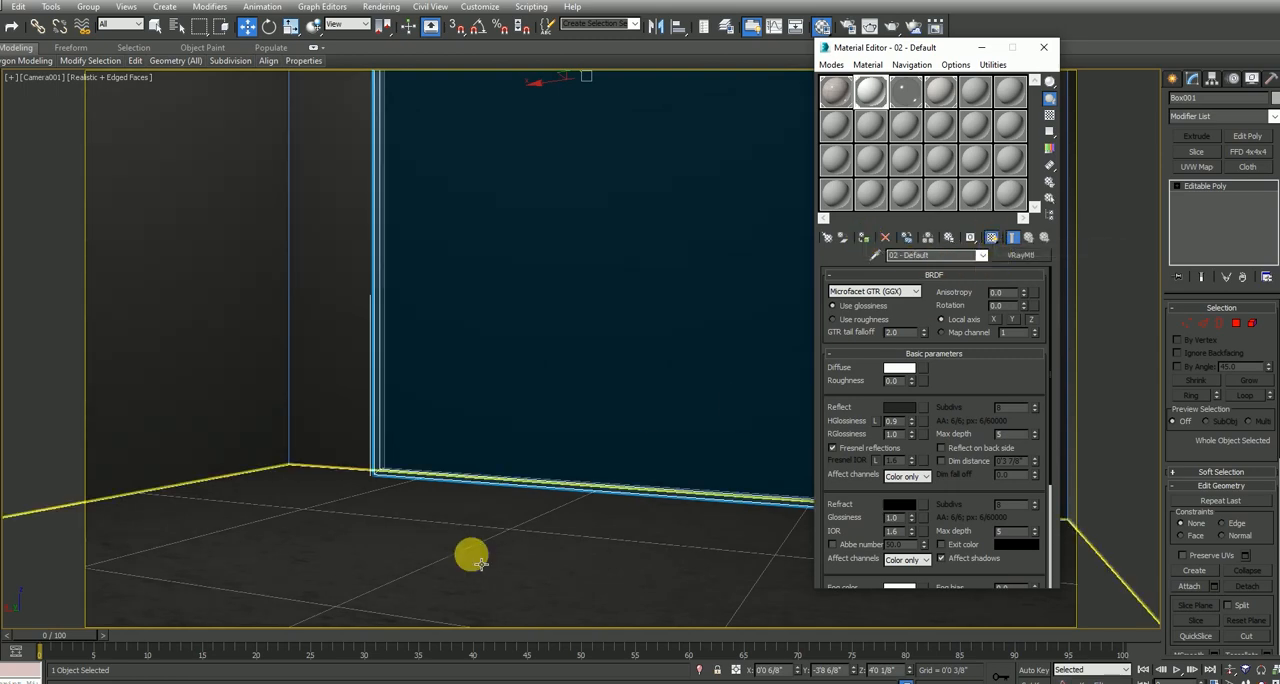
pyautogui.hotkey('shift', 'q')
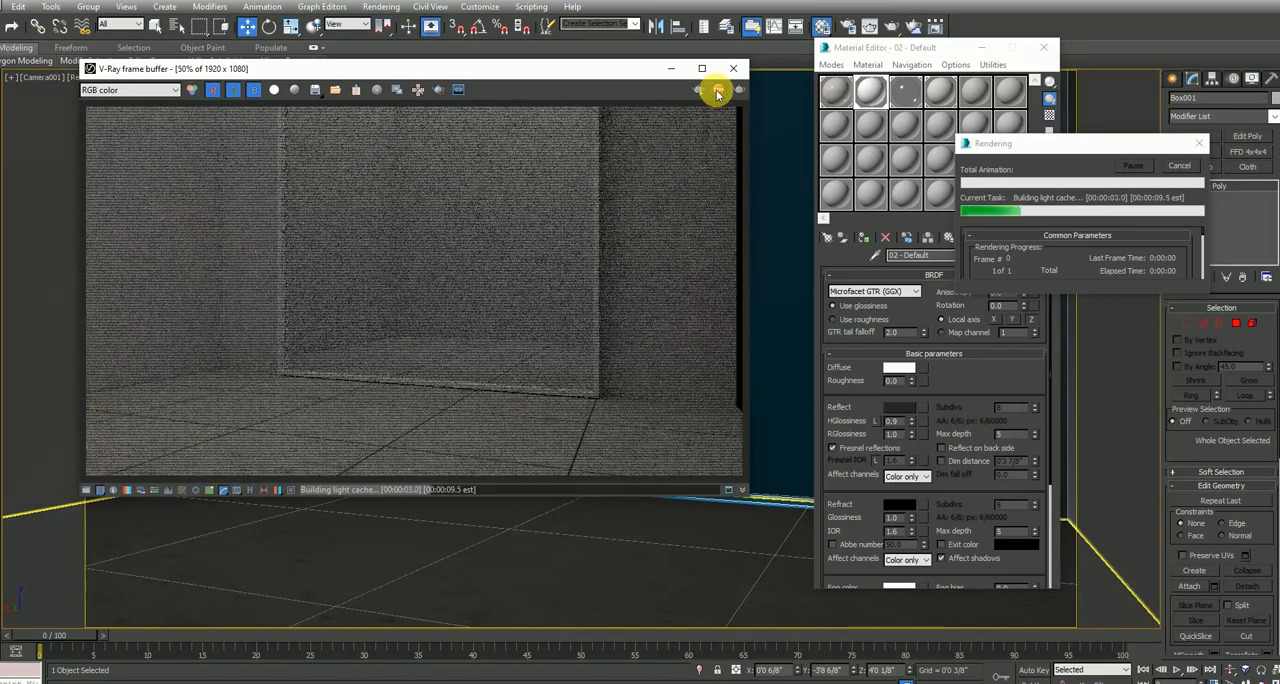
pyautogui.click(718, 93)
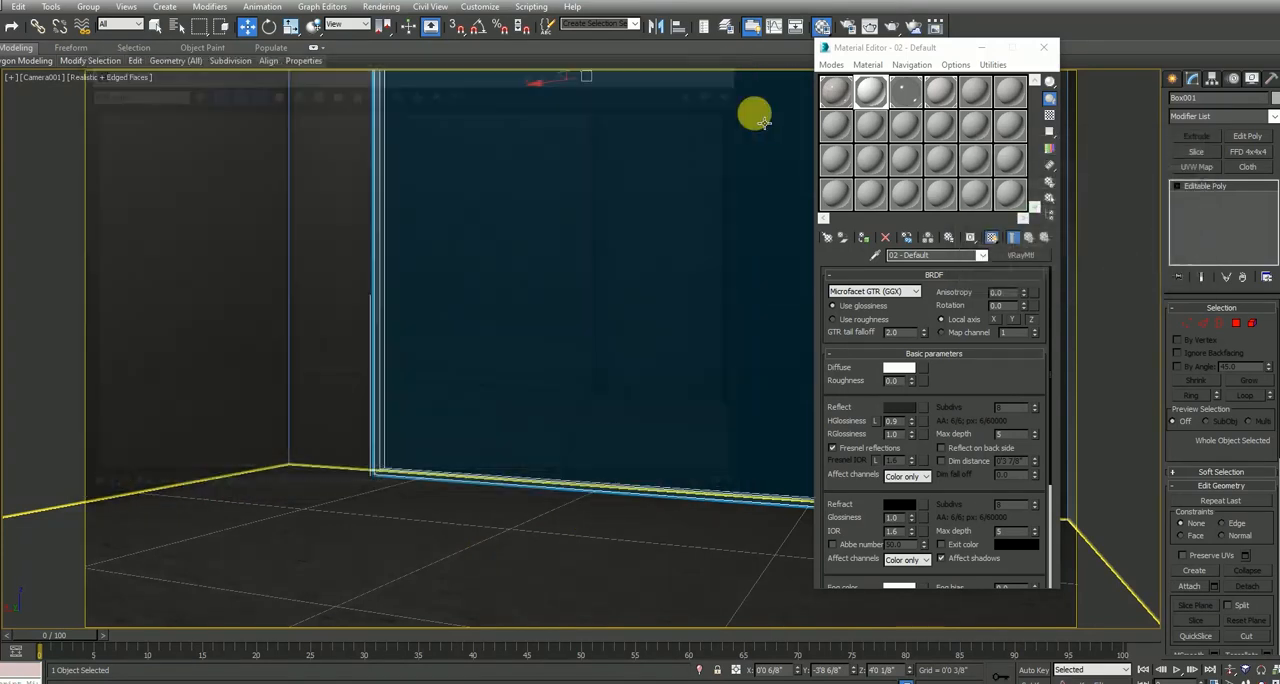
pyautogui.click(940, 92)
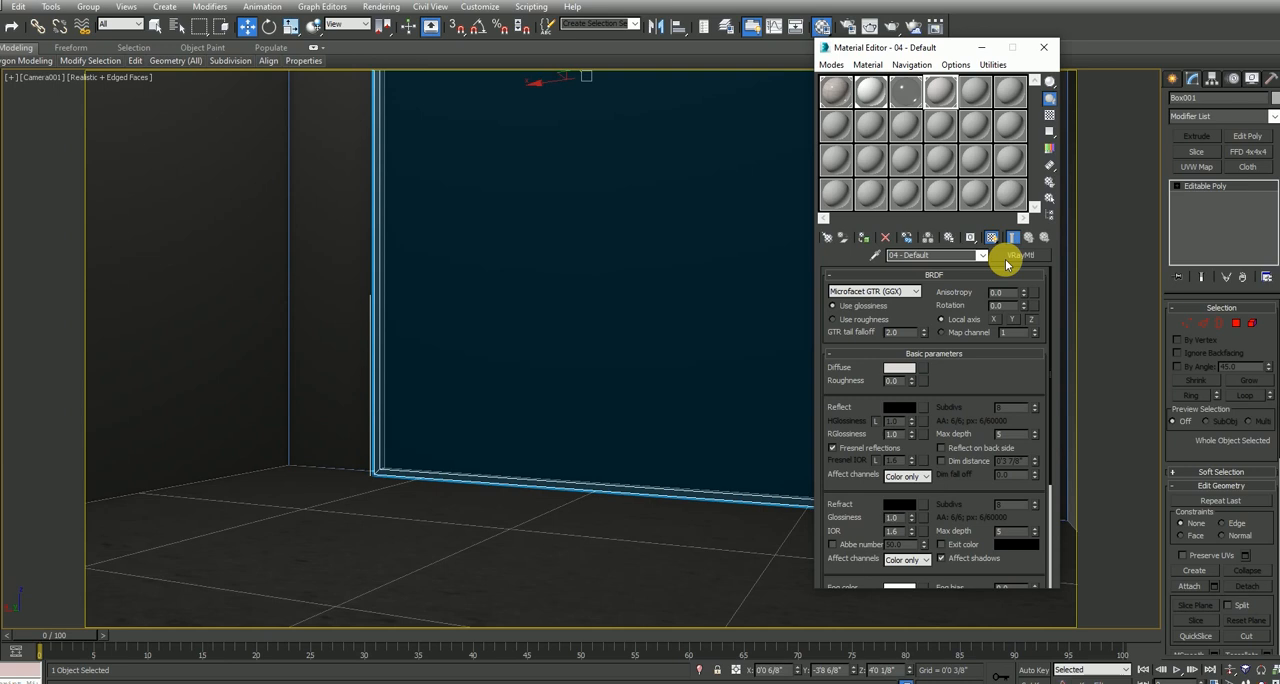
pyautogui.click(1006, 256)
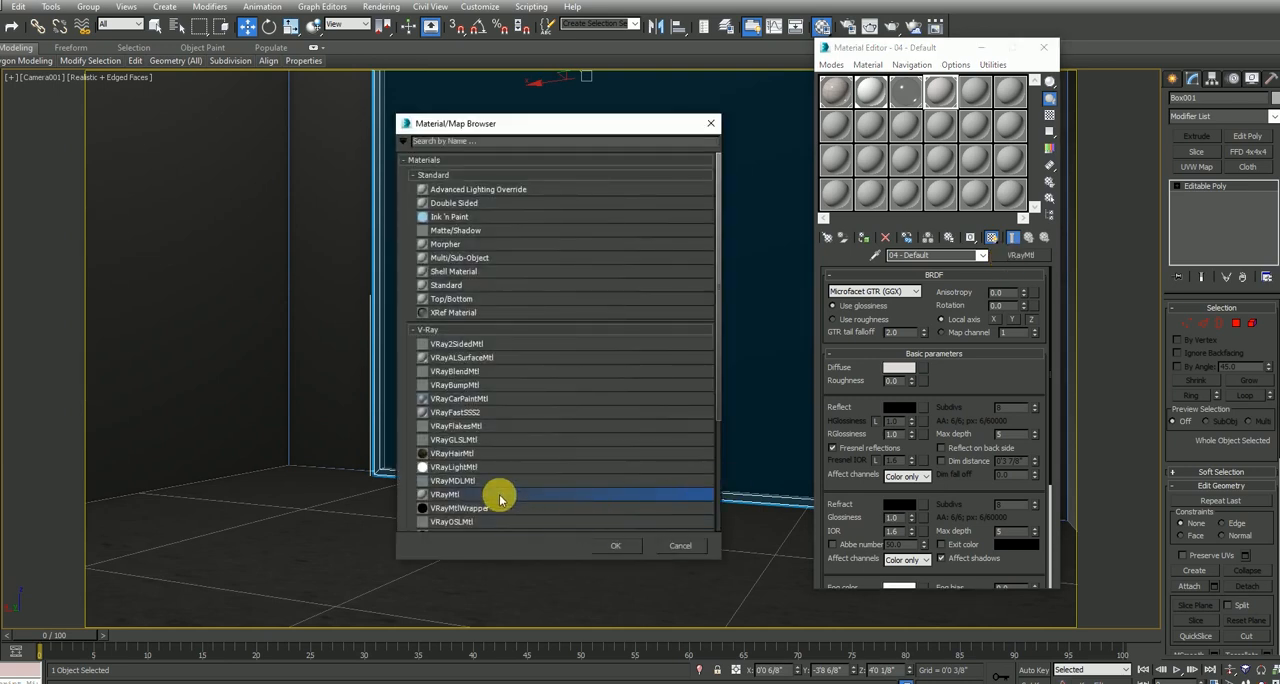
pyautogui.doubleClick(500, 497)
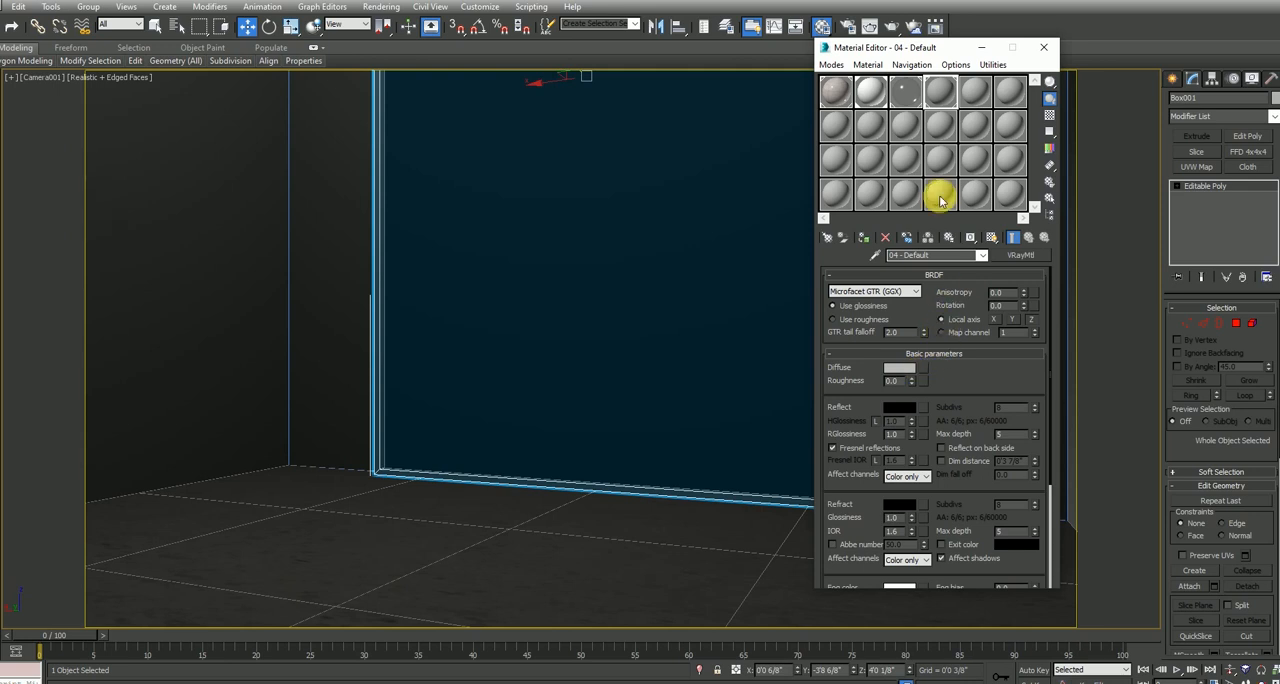
pyautogui.moveTo(940, 199); pyautogui.dragTo(657, 402)
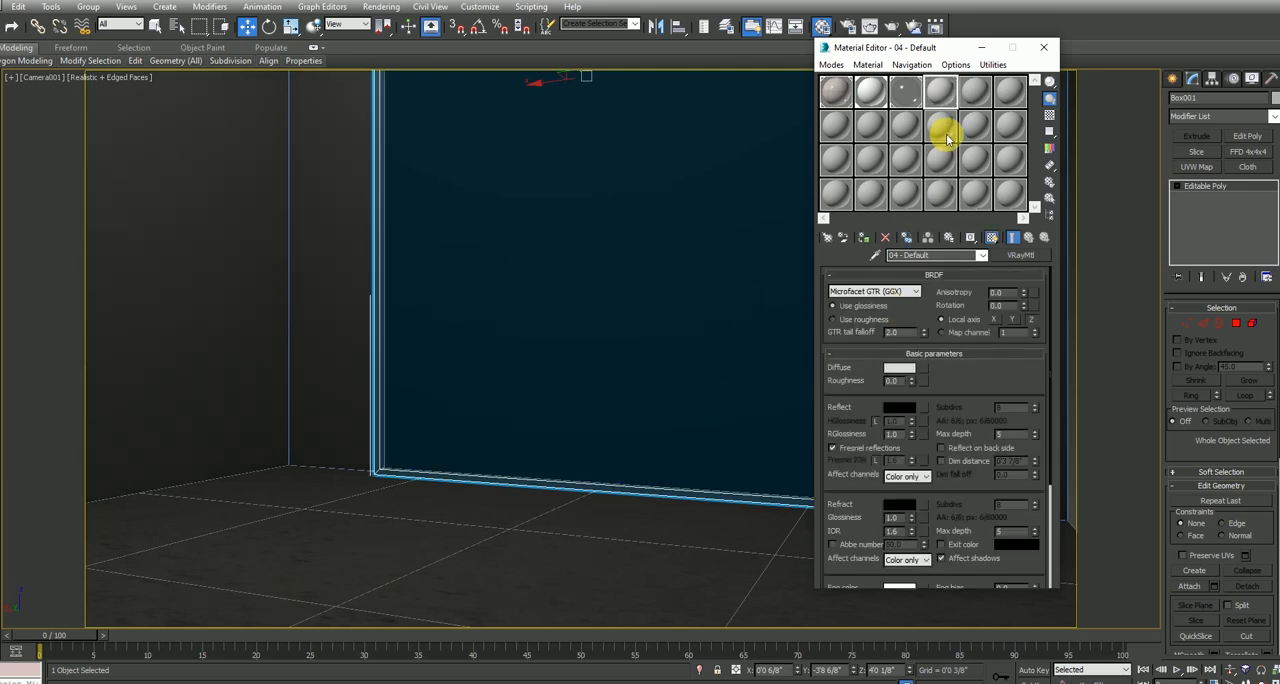
# Change the fifth material slot to a VRayMtl
pyautogui.click(969, 95)
pyautogui.click(1020, 255)
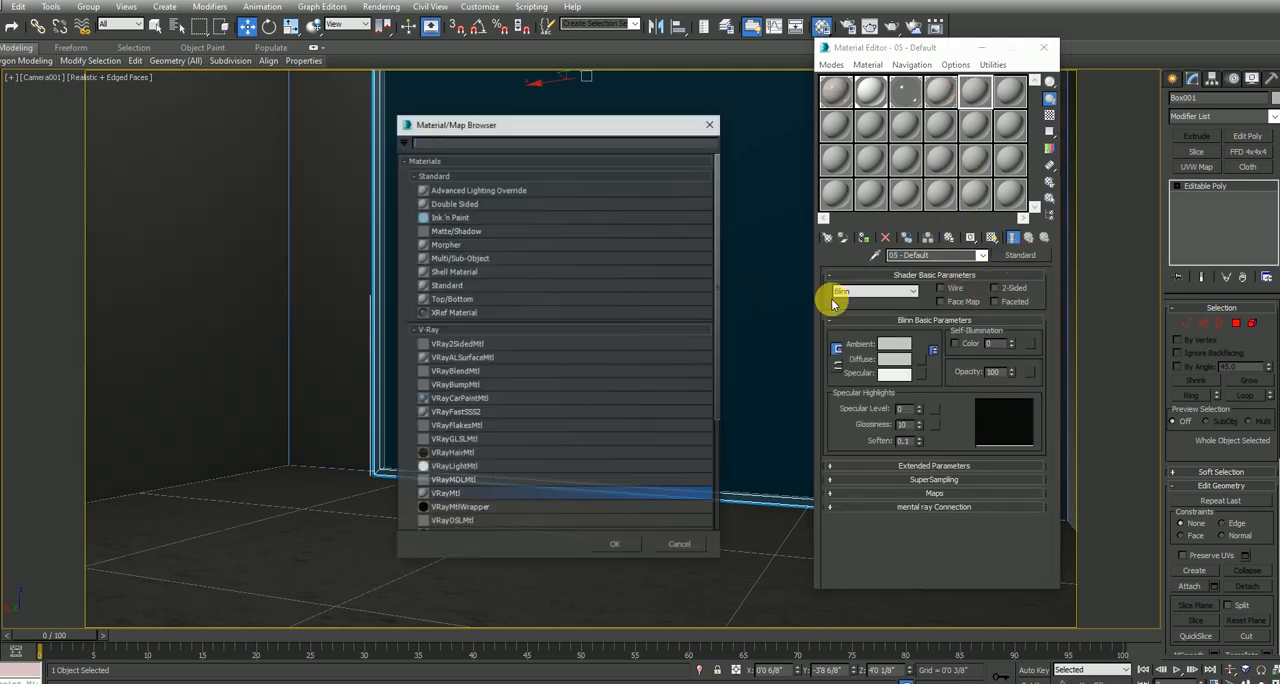
pyautogui.doubleClick(473, 495)
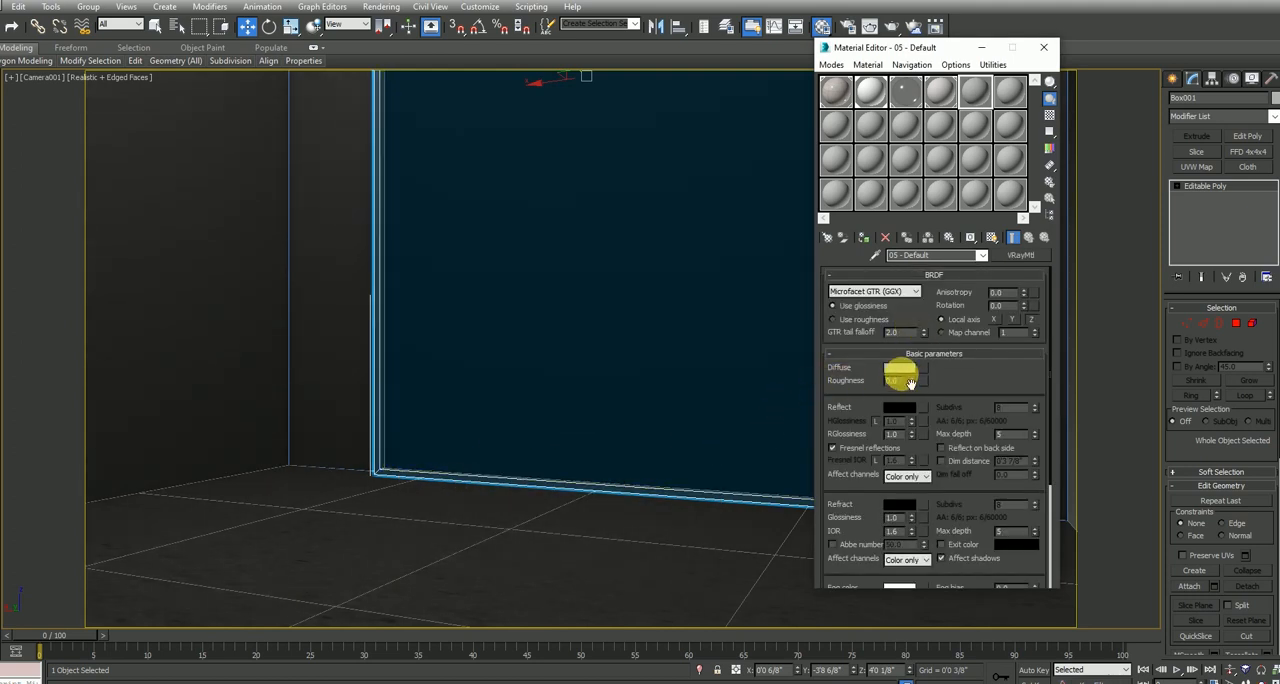
# Set the fifth material's diffuse color to a bright medium blue
pyautogui.click(900, 373)
pyautogui.moveTo(306, 157)
pyautogui.mouseDown()
pyautogui.moveTo(314, 84)
pyautogui.moveTo(316, 98)
pyautogui.moveTo(372, 102)
pyautogui.moveTo(366, 89)
pyautogui.moveTo(366, 108)
pyautogui.moveTo(317, 128)
pyautogui.moveTo(316, 86)
pyautogui.mouseUp()
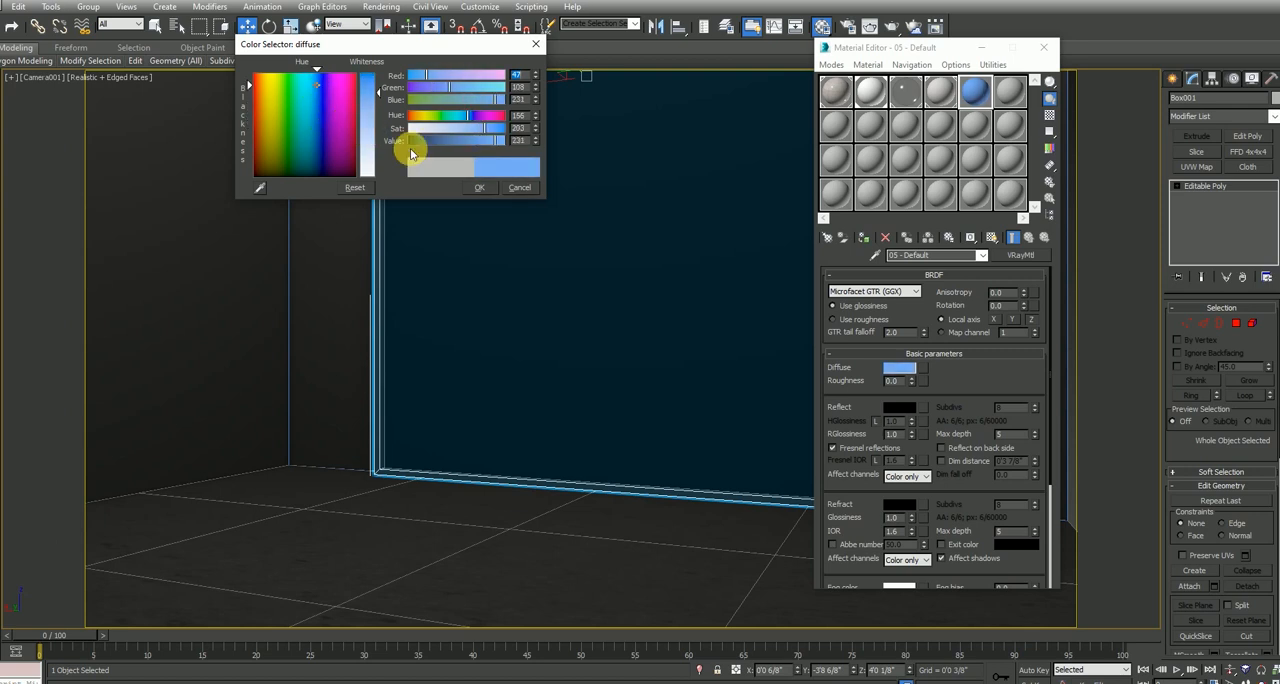
pyautogui.moveTo(424, 145); pyautogui.dragTo(452, 141)
pyautogui.click(461, 118)
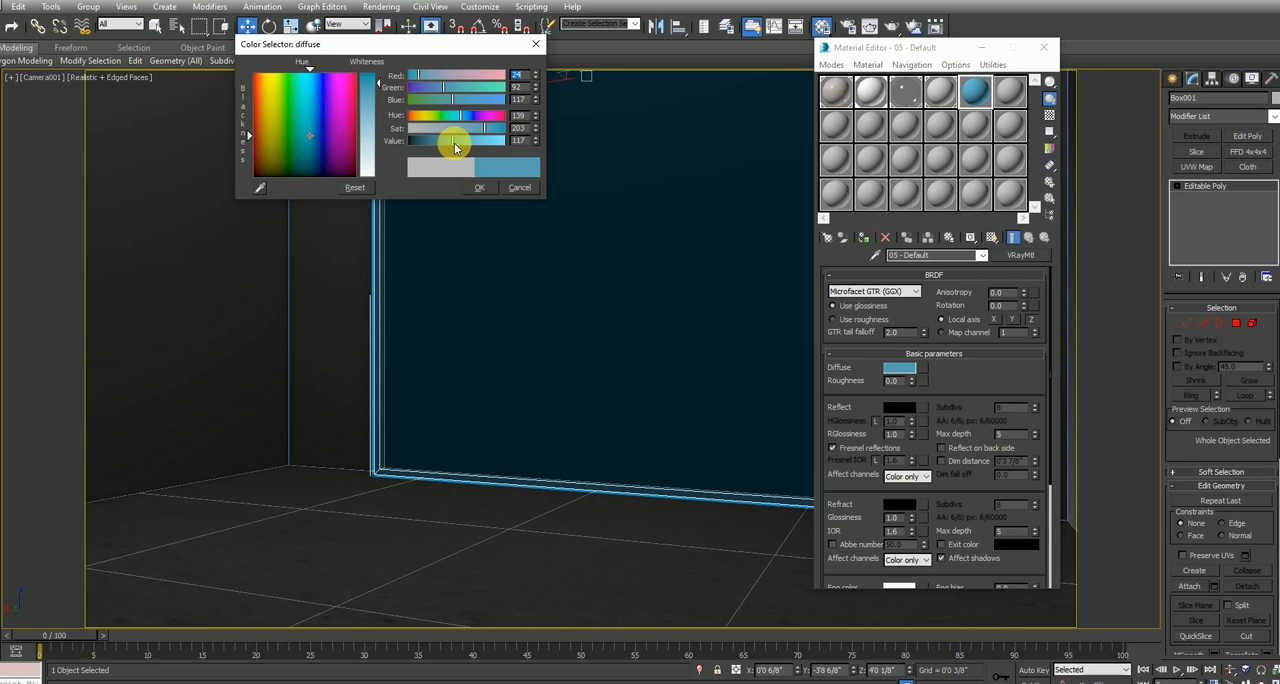
pyautogui.click(472, 119)
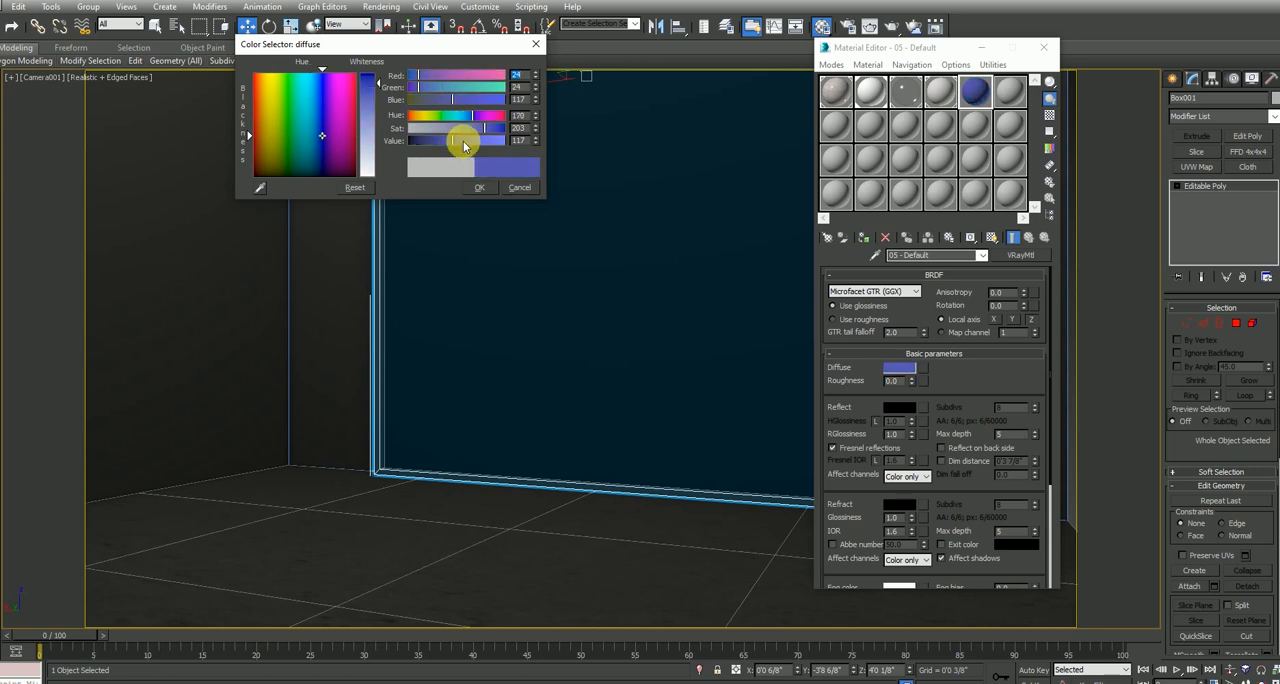
pyautogui.click(321, 100)
pyautogui.moveTo(321, 100); pyautogui.dragTo(319, 110)
pyautogui.click(474, 189)
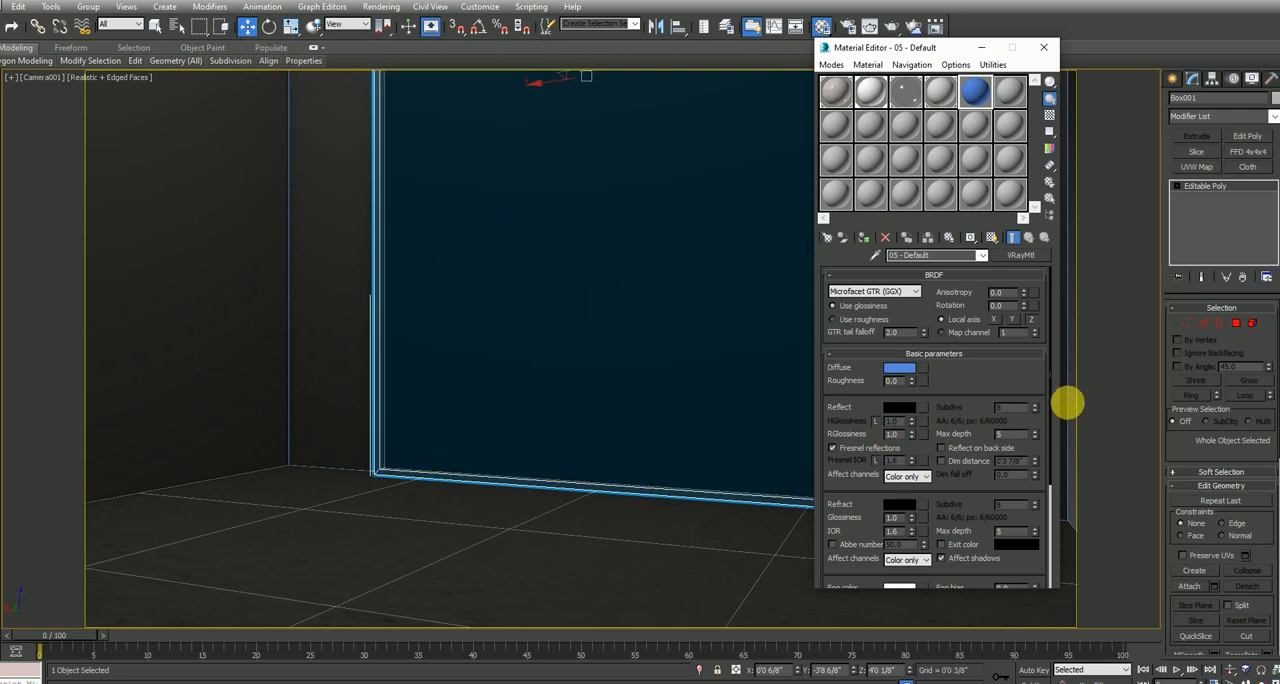
# Make the blue material reflective with a white reflect color, highlight glossiness 0.9 and a Fresnel IOR of 25
pyautogui.click(902, 416)
pyautogui.moveTo(371, 91); pyautogui.dragTo(378, 178)
pyautogui.click(481, 190)
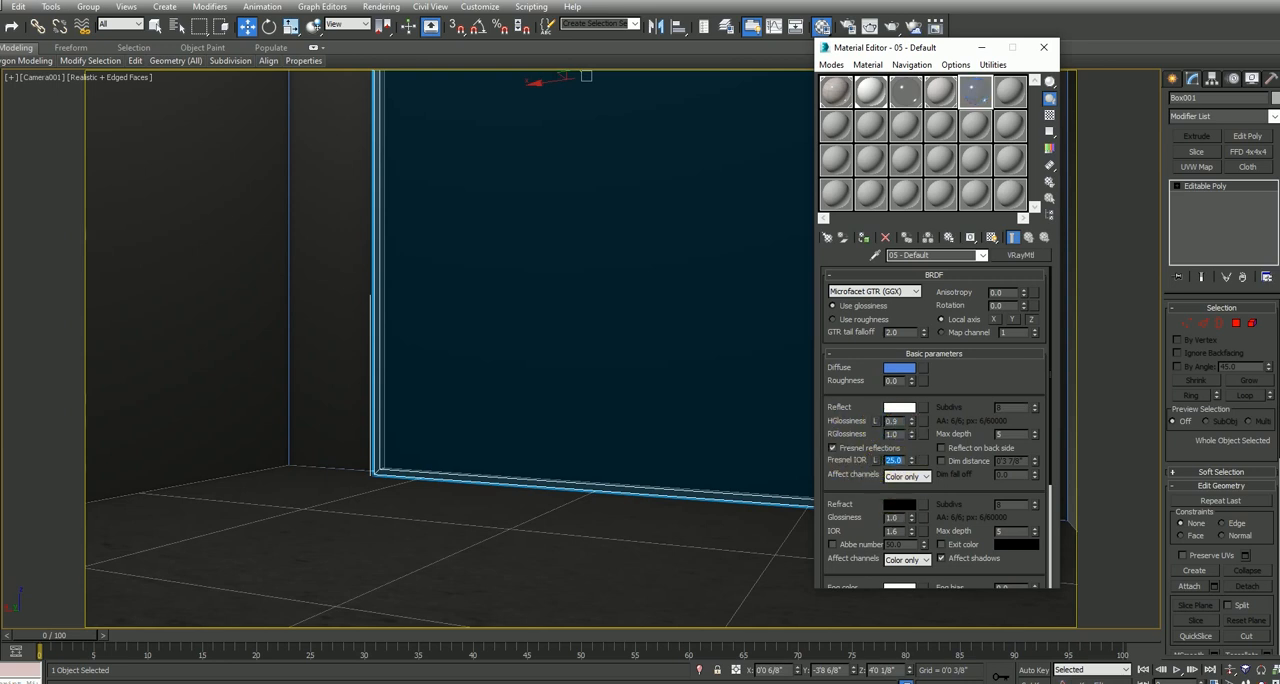
# Show the Extended Primitives object types for creating geometry
pyautogui.click(1172, 79)
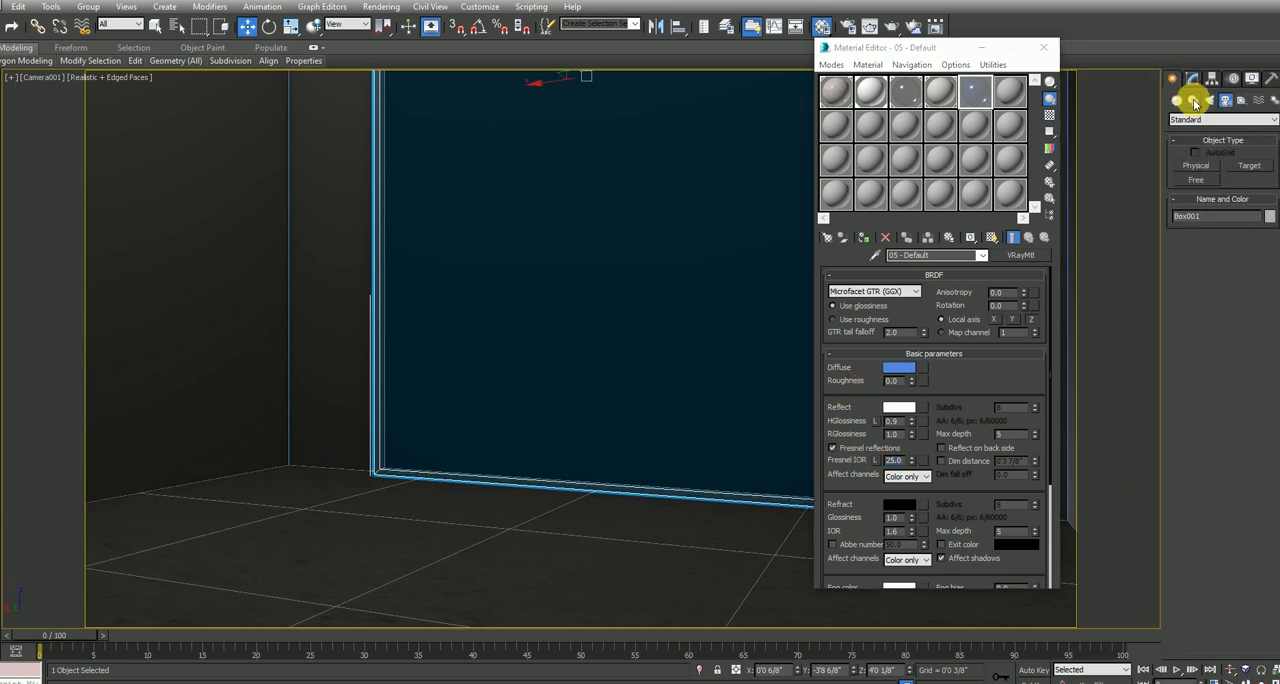
pyautogui.click(1196, 121)
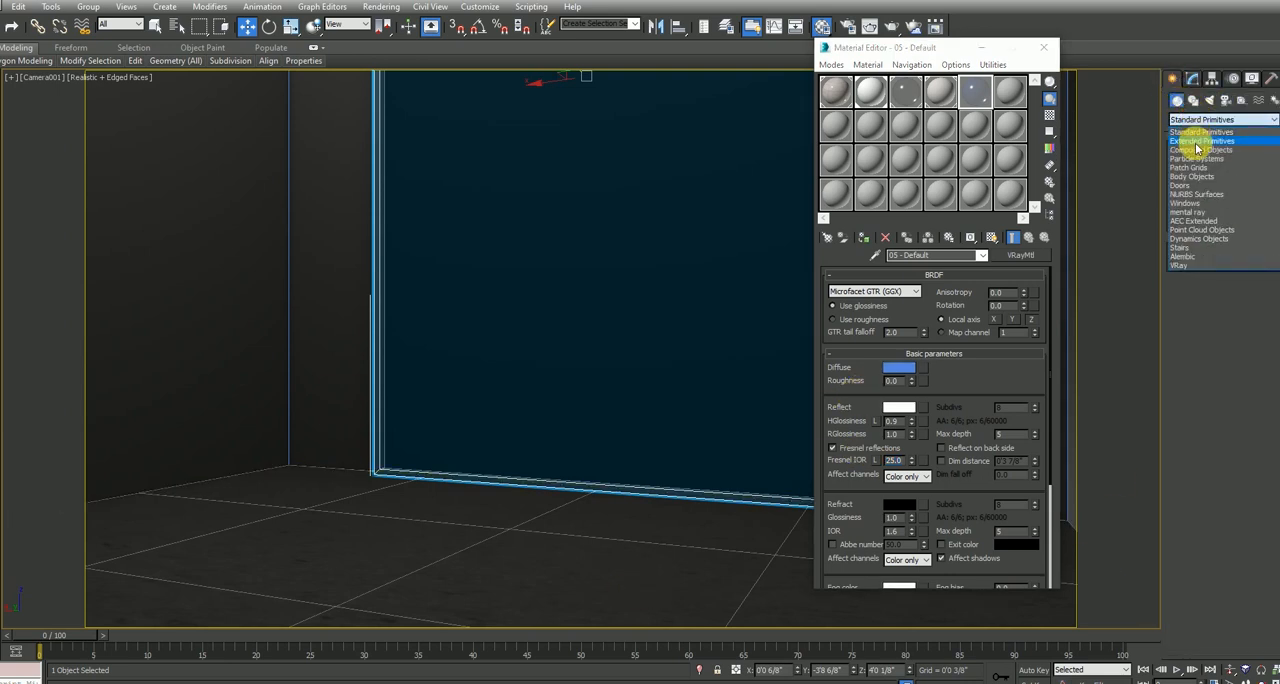
pyautogui.click(1196, 134)
pyautogui.click(1249, 165)
pyautogui.moveTo(486, 603); pyautogui.dragTo(524, 578)
pyautogui.rightClick(520, 560)
pyautogui.rightClick(514, 545)
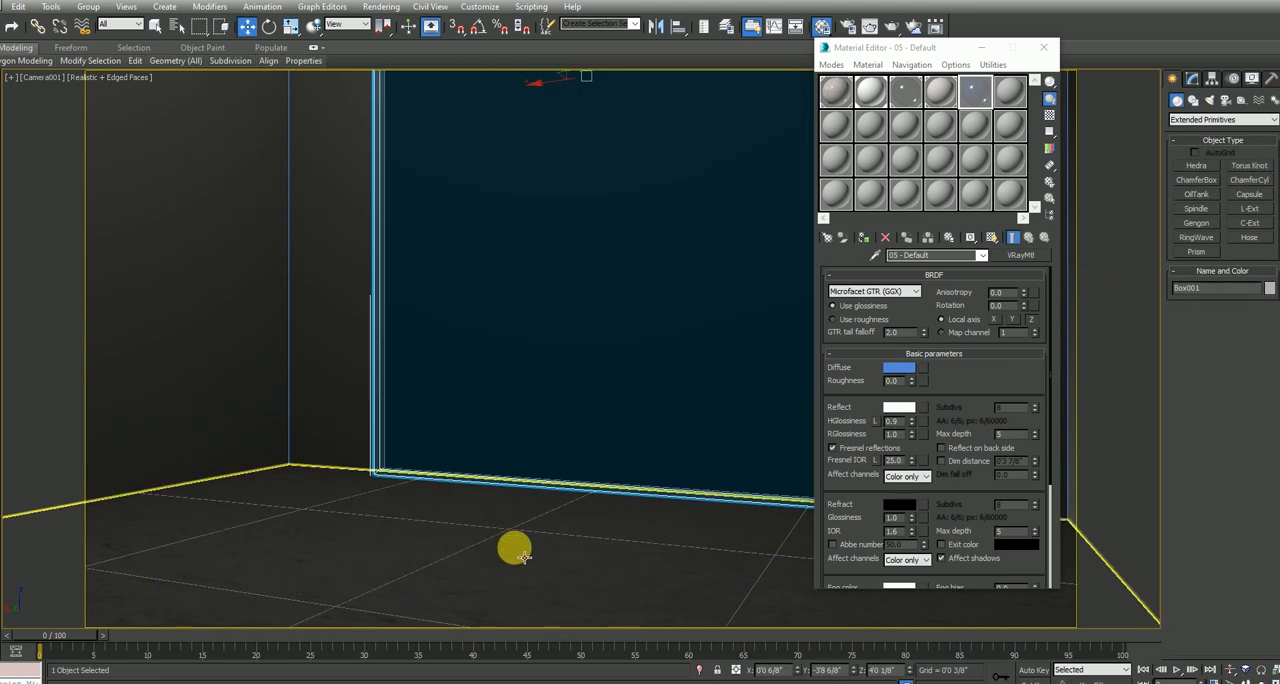
pyautogui.click(524, 550)
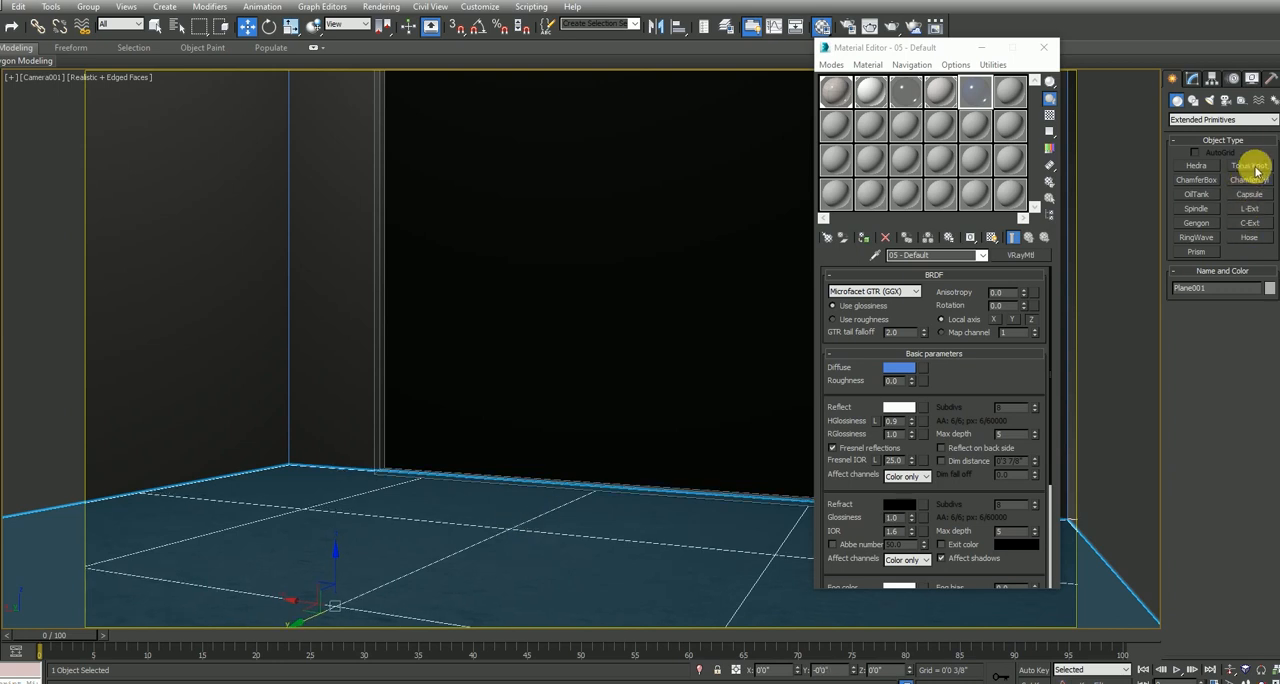
# Create a torus knot about 1'8" in radius with a thin tube, and scale it down to stand on the floor before the mirror
pyautogui.click(1252, 167)
pyautogui.moveTo(457, 538); pyautogui.dragTo(529, 506)
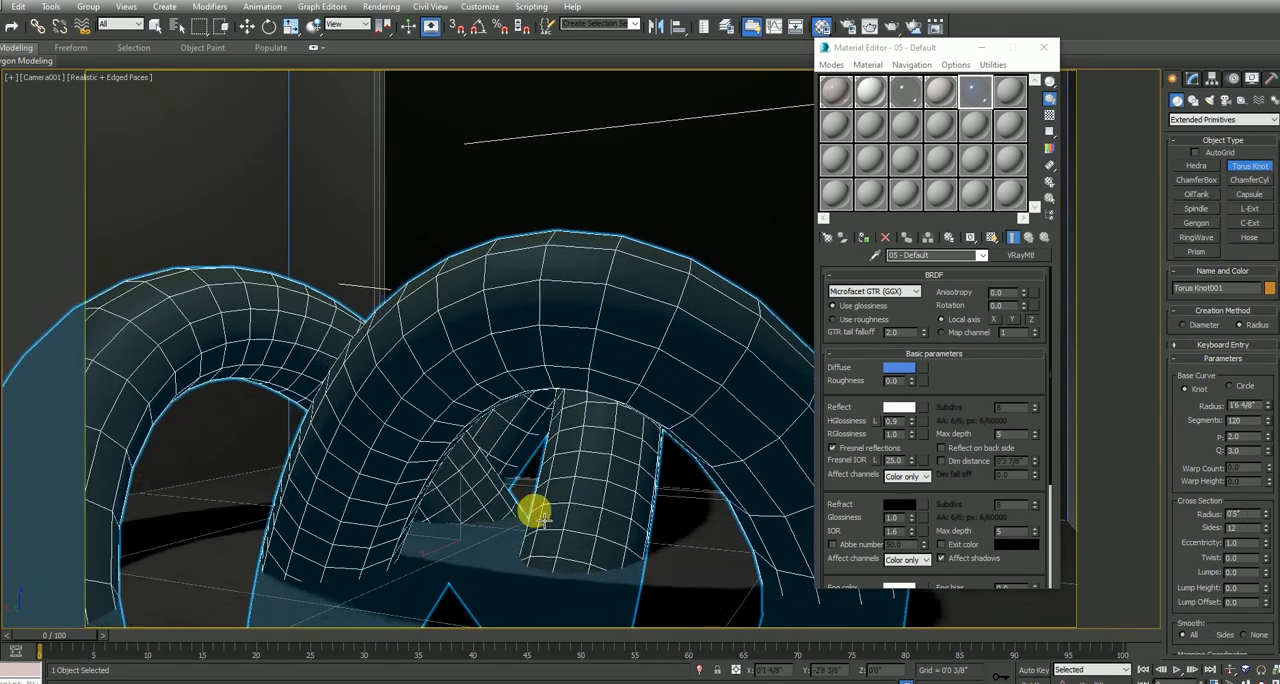
pyautogui.click(505, 410)
pyautogui.rightClick(505, 510)
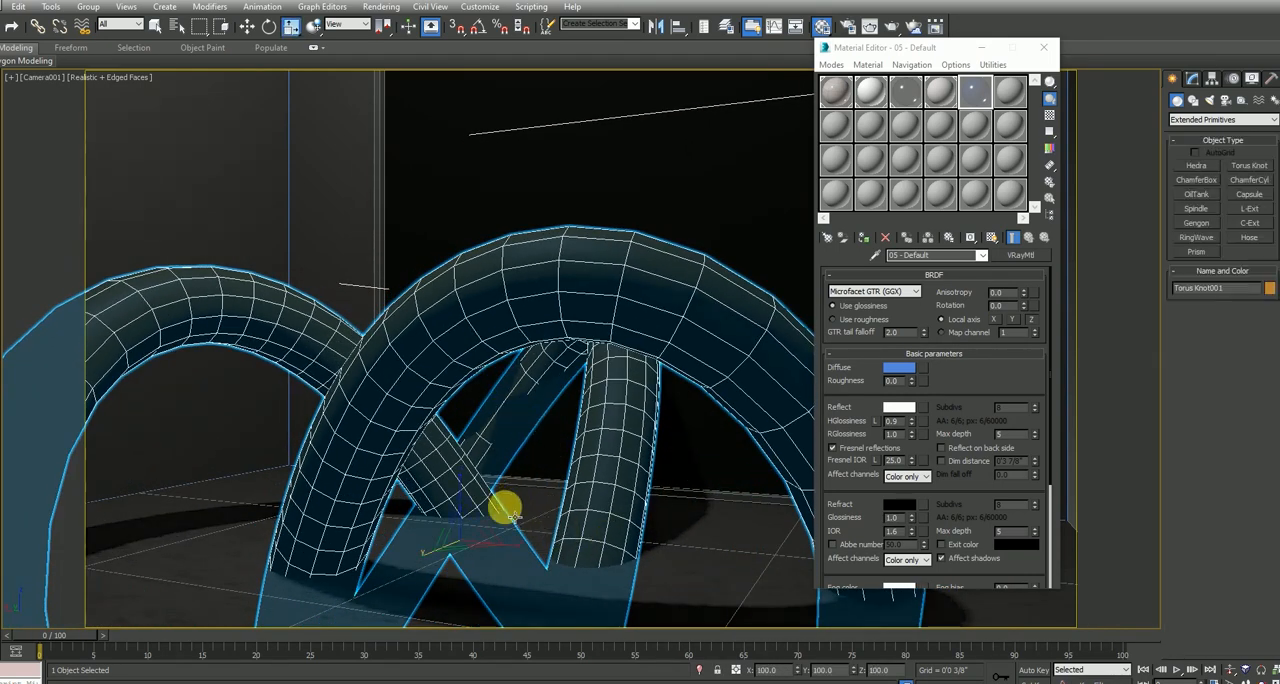
pyautogui.scroll(-10, 478, 541)
pyautogui.press('w')
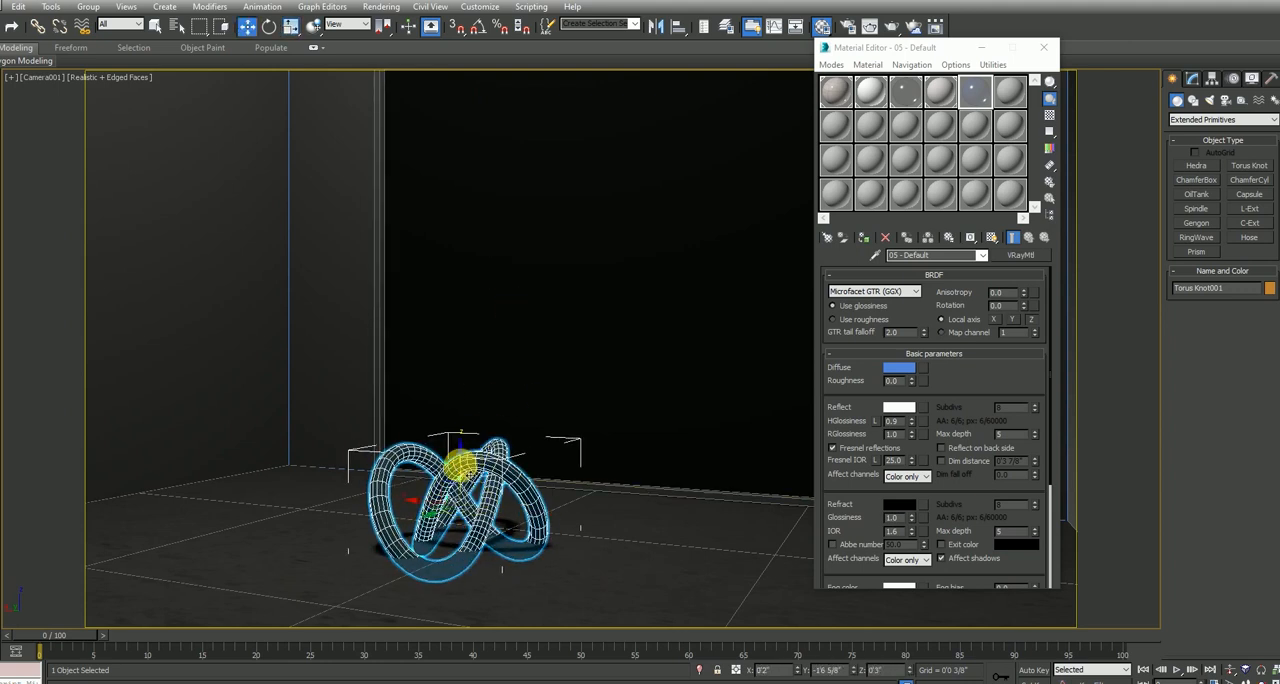
# Increase the torus knot's base curve radius to 1'9 4/8" and its cross section radius to 0'7 2/8"
pyautogui.click(1198, 82)
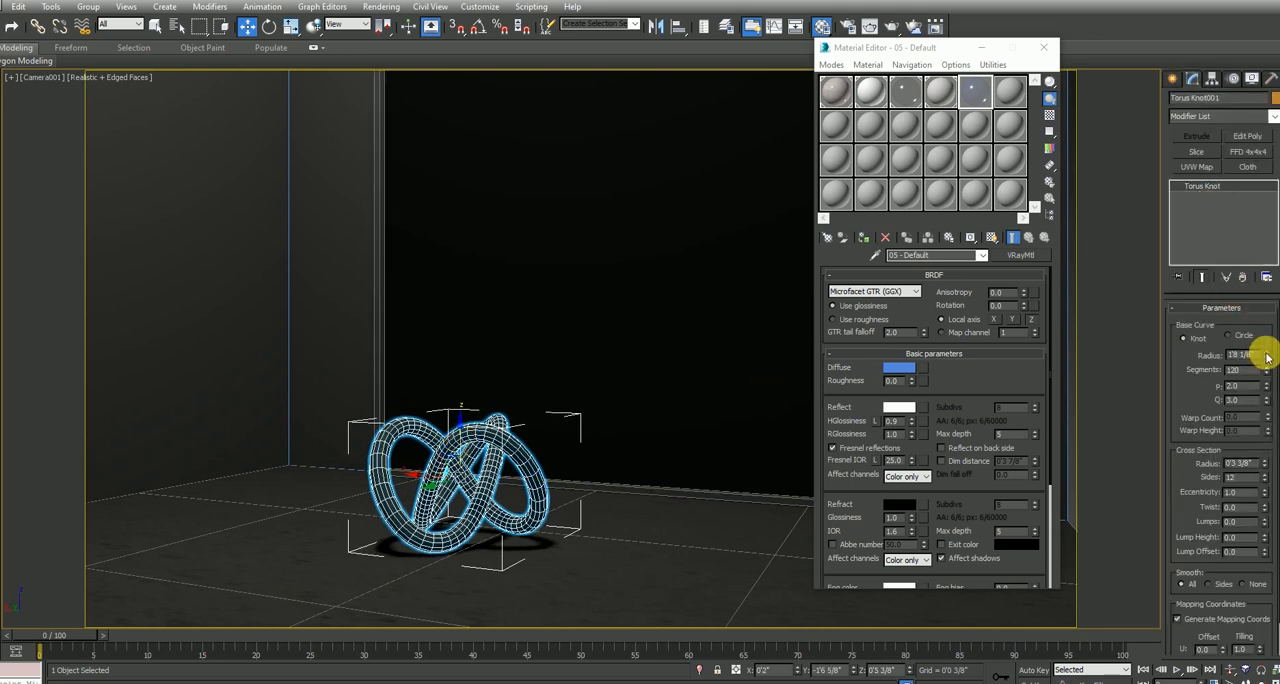
pyautogui.moveTo(1269, 356); pyautogui.dragTo(1269, 349)
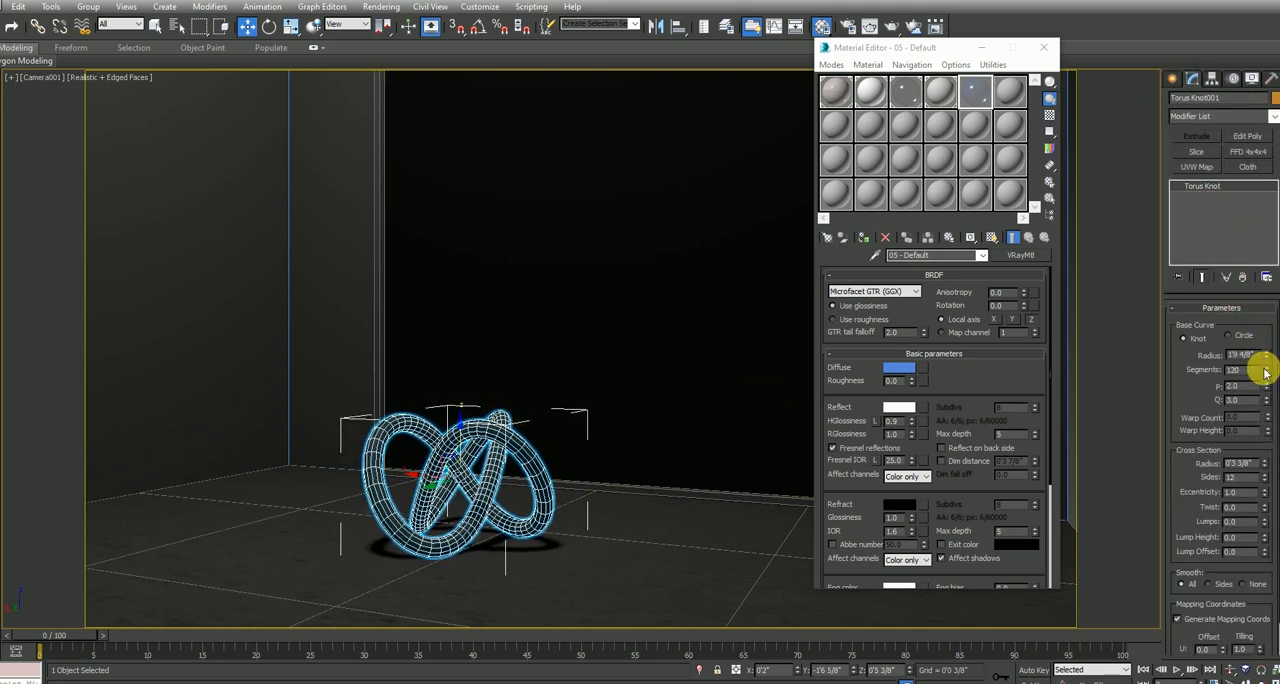
pyautogui.moveTo(1267, 467); pyautogui.dragTo(1248, 381)
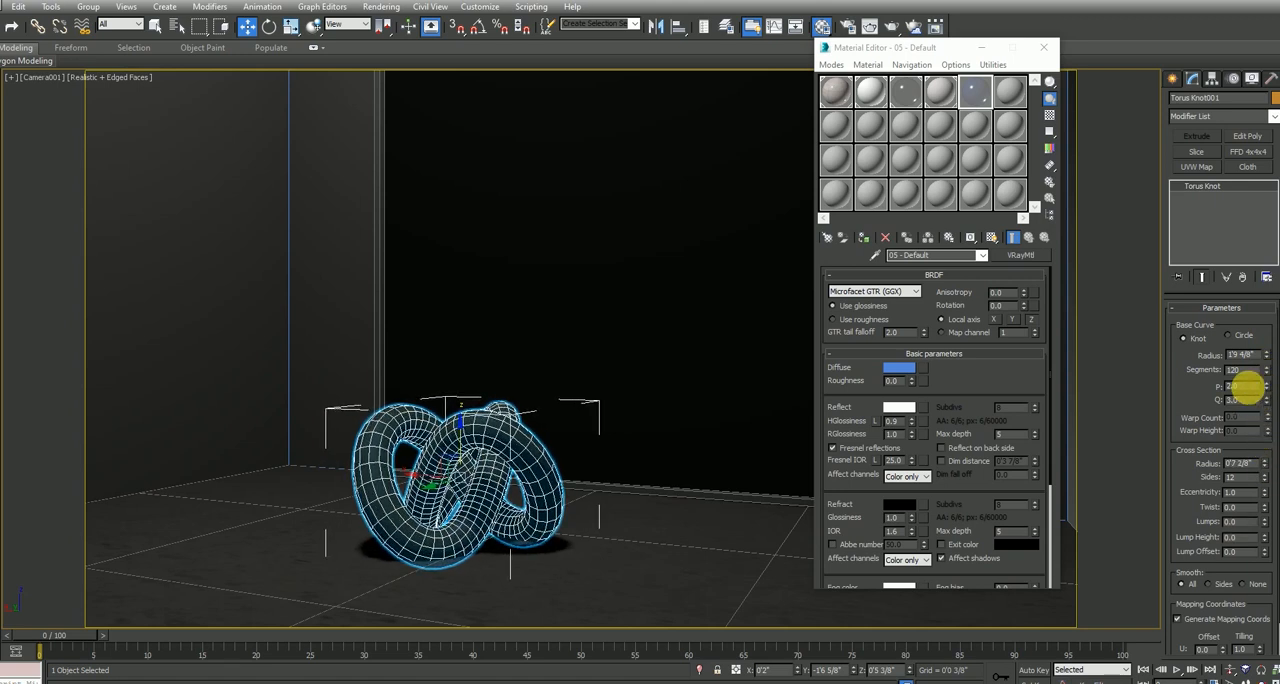
# Assign the blue reflective material to the torus knot and run a test render of the camera view
pyautogui.click(866, 238)
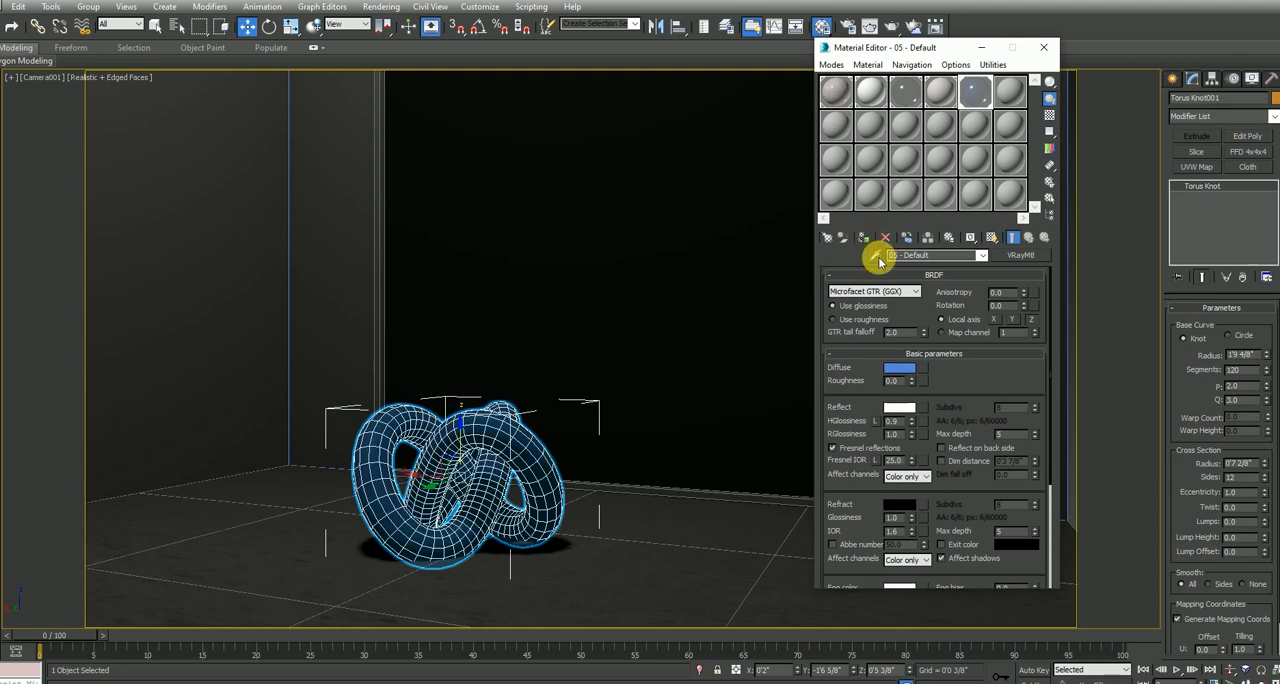
pyautogui.hotkey('shift', 'q')
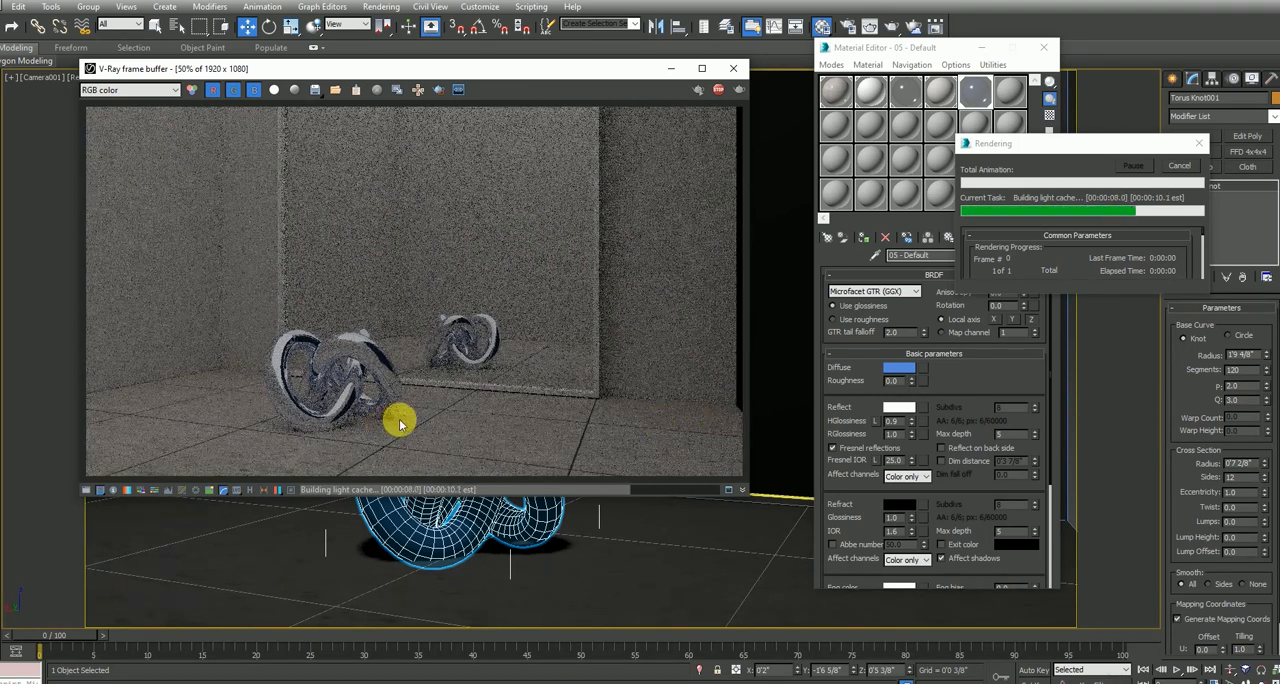
pyautogui.click(733, 68)
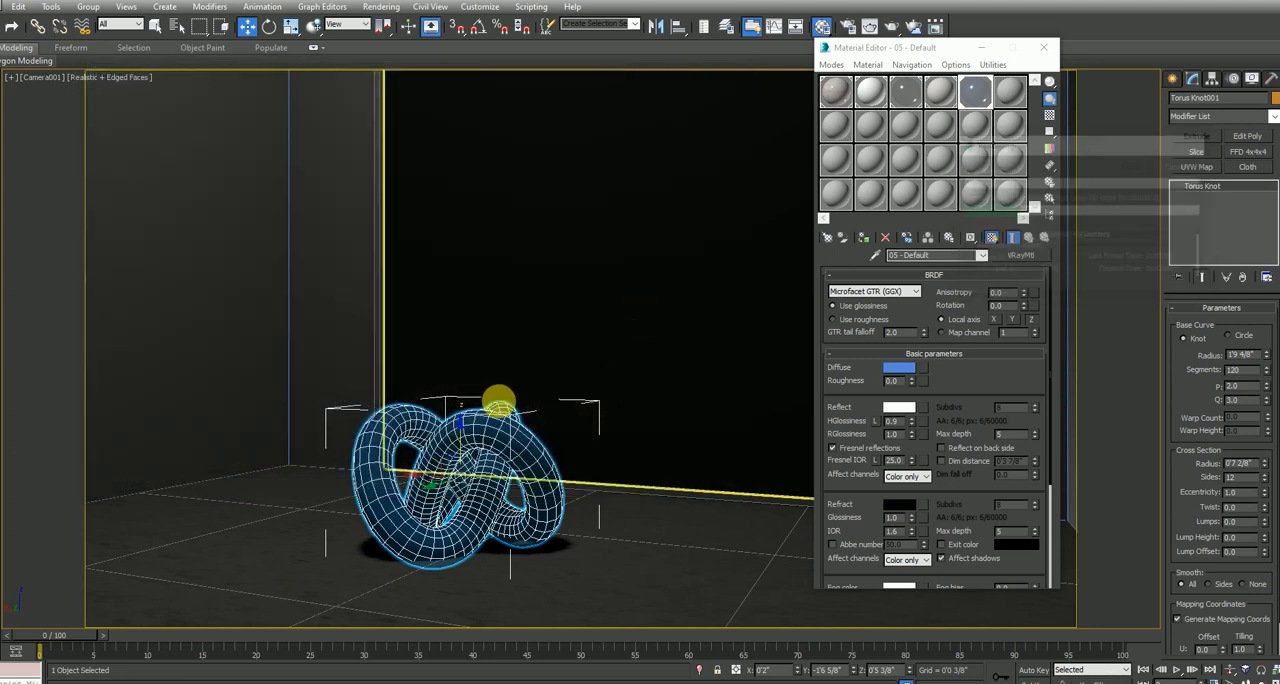
# Add the mirror frame and panel to the selection and move all three objects about 0'1 2/8" toward the back wall in the top view
pyautogui.keyDown('ctrl'); pyautogui.click(374, 317); pyautogui.keyUp('ctrl')
pyautogui.keyDown('ctrl'); pyautogui.click(446, 311); pyautogui.keyUp('ctrl')
pyautogui.press('t')
pyautogui.scroll(4, 406, 392)
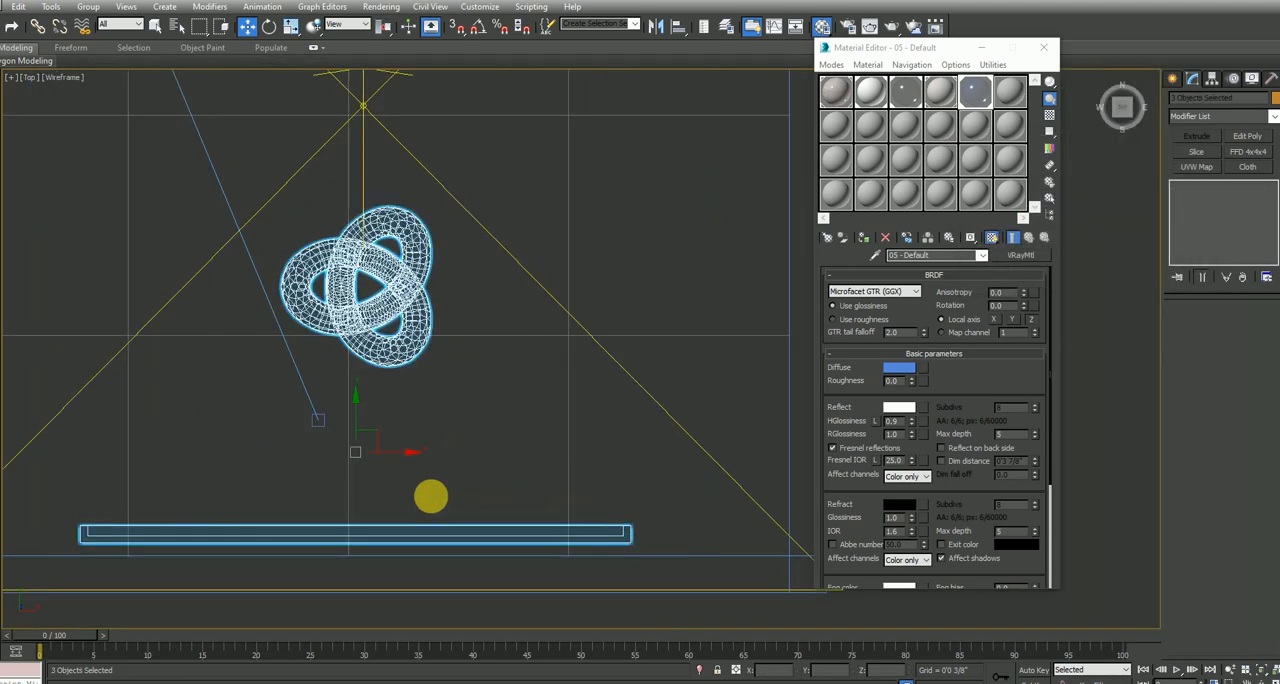
pyautogui.moveTo(377, 476); pyautogui.dragTo(403, 428, button='middle')
pyautogui.moveTo(380, 360); pyautogui.dragTo(380, 374)
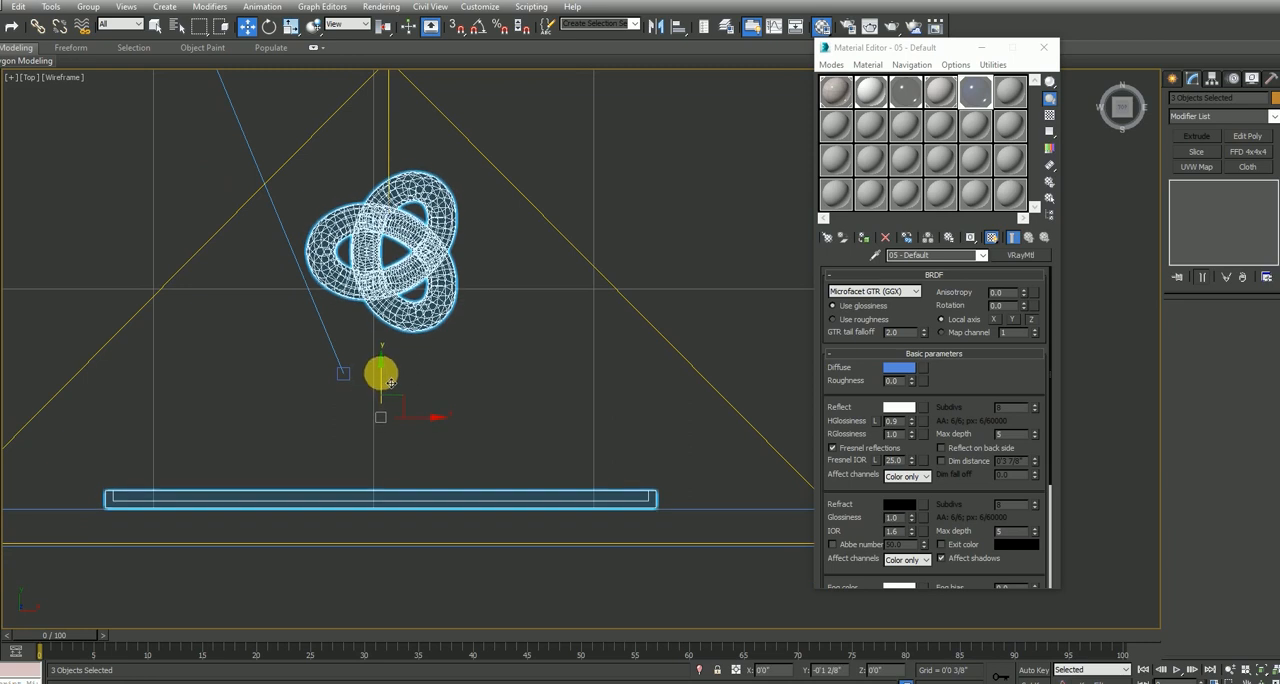
pyautogui.hotkey('alt', 'w')
pyautogui.rightClick(688, 534)
pyautogui.hotkey('alt', 'w')
# Select only the torus knot in the camera view and move it closer to the mirror, to about X 1'2" and Y -2'6"
pyautogui.click(525, 500)
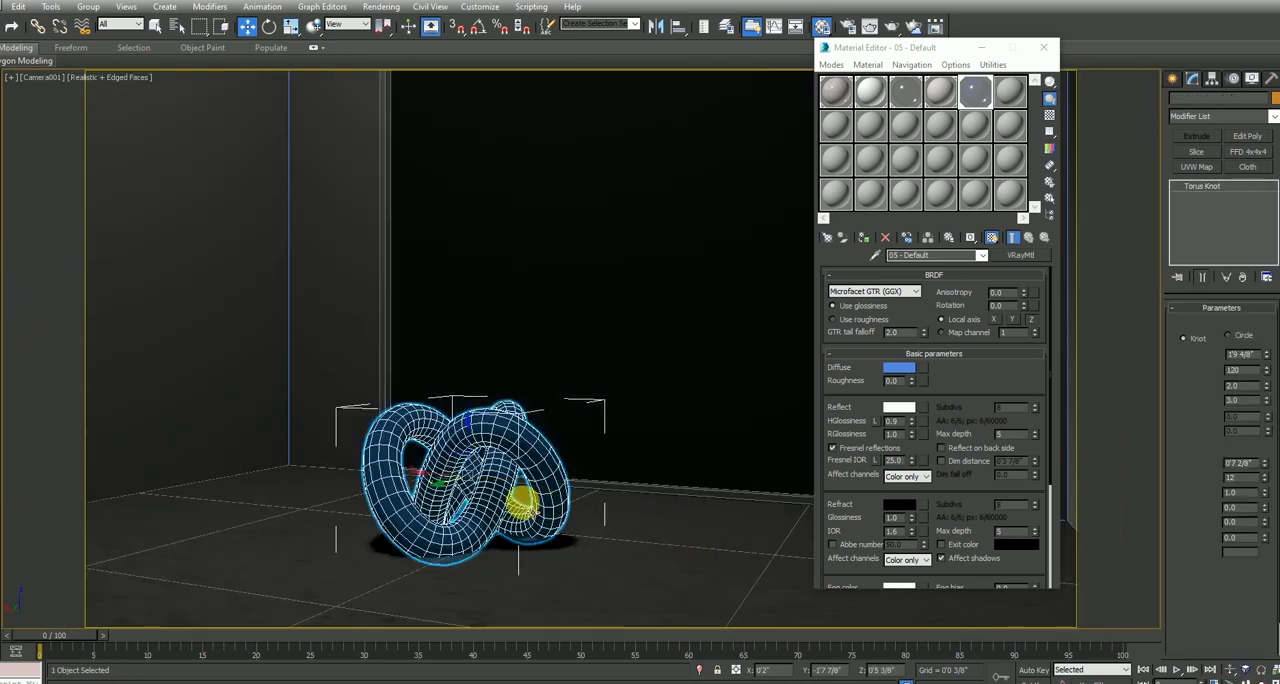
pyautogui.moveTo(449, 471); pyautogui.dragTo(367, 452)
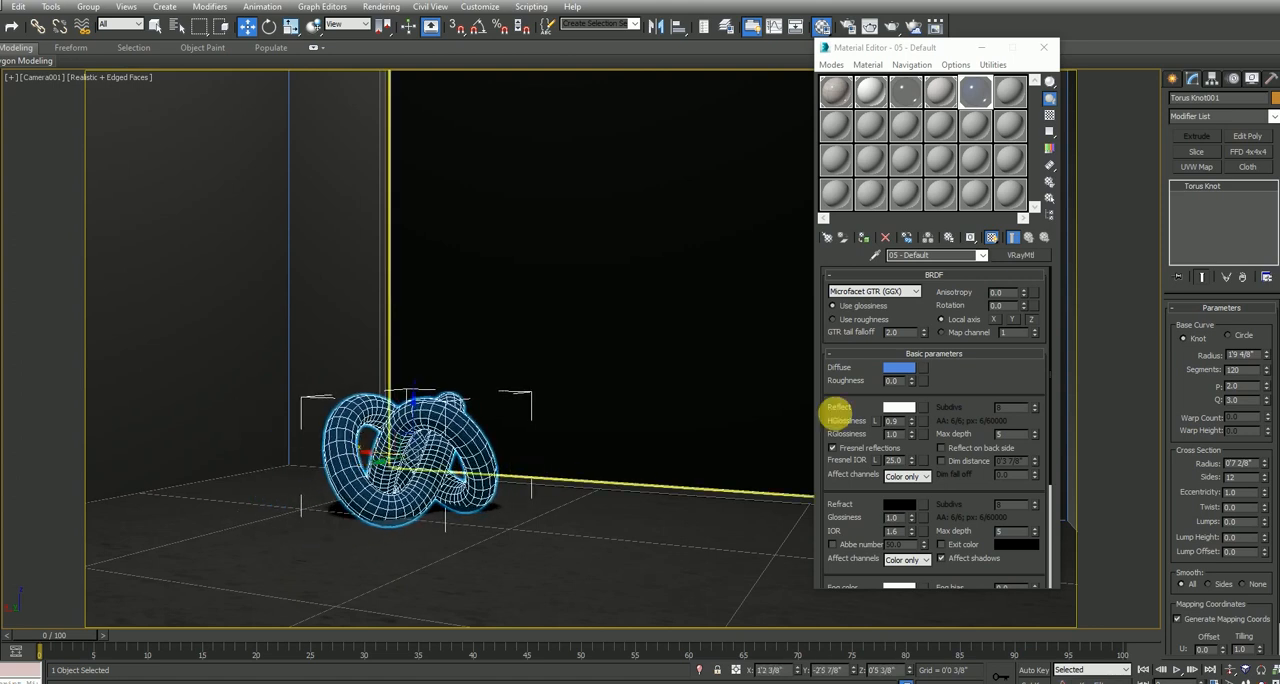
pyautogui.moveTo(939, 52); pyautogui.dragTo(996, 49)
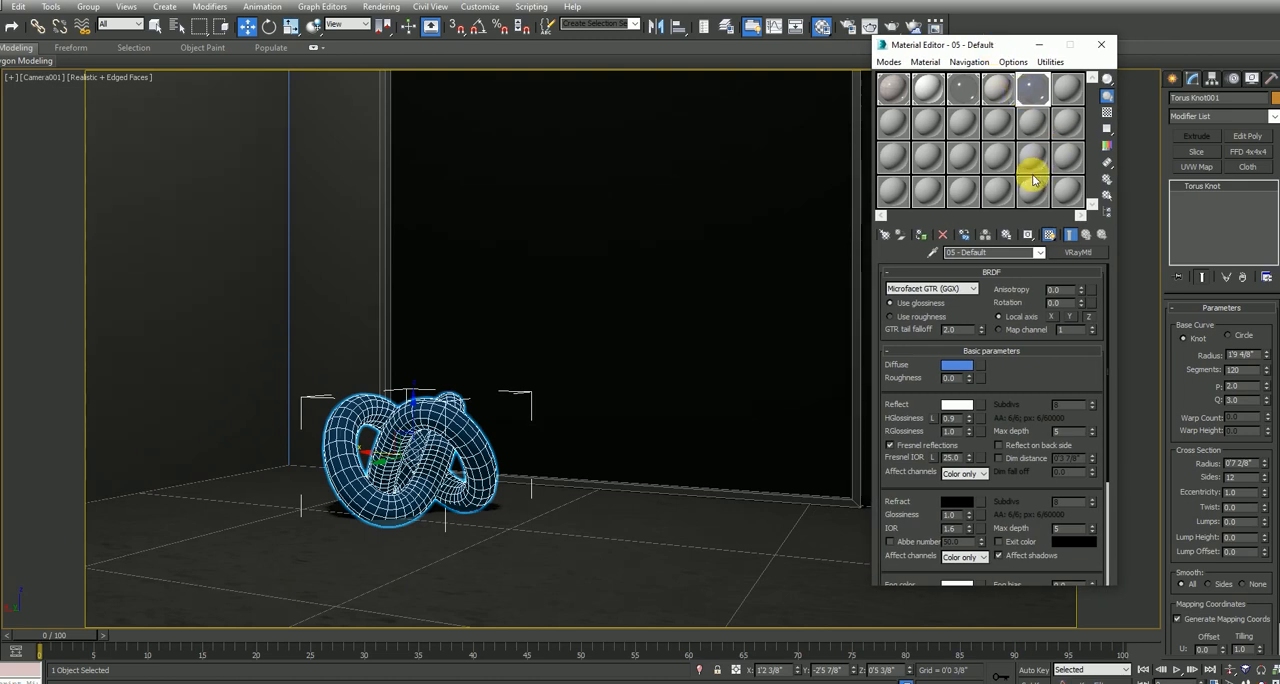
# Copy the white 02 - Default V-Ray material to the sixth sample slot and set the copy's diffuse color to black
pyautogui.click(1065, 89)
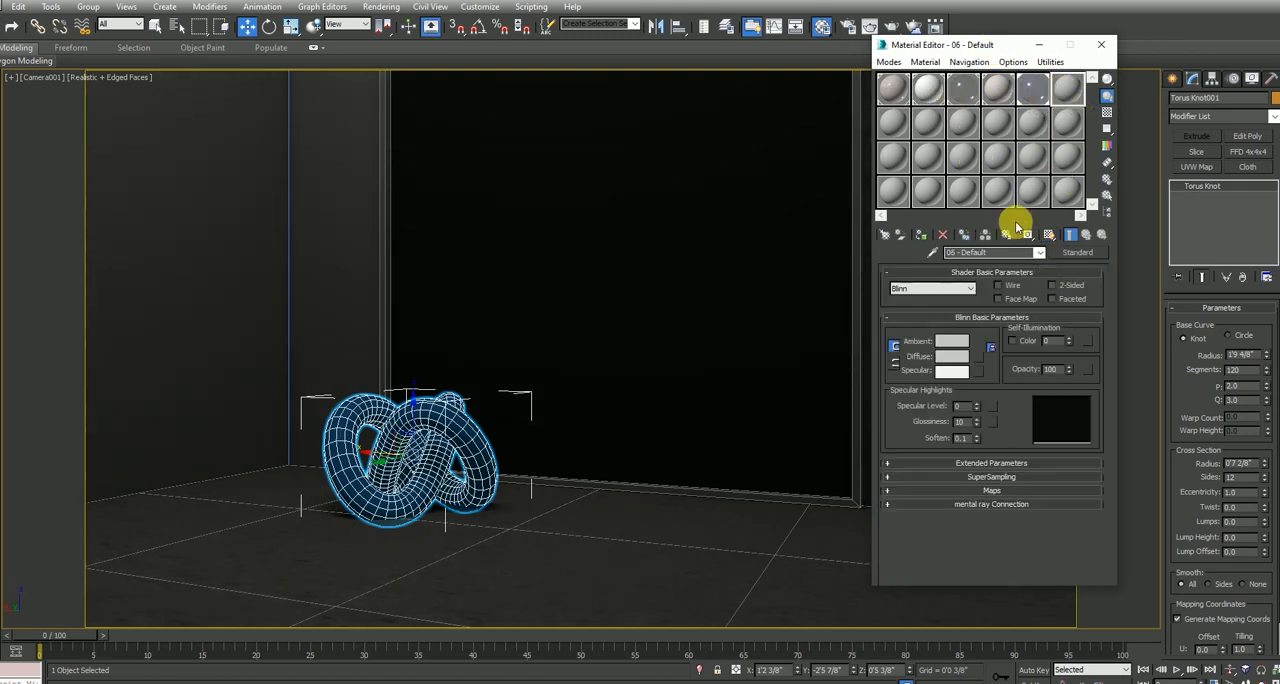
pyautogui.click(928, 96)
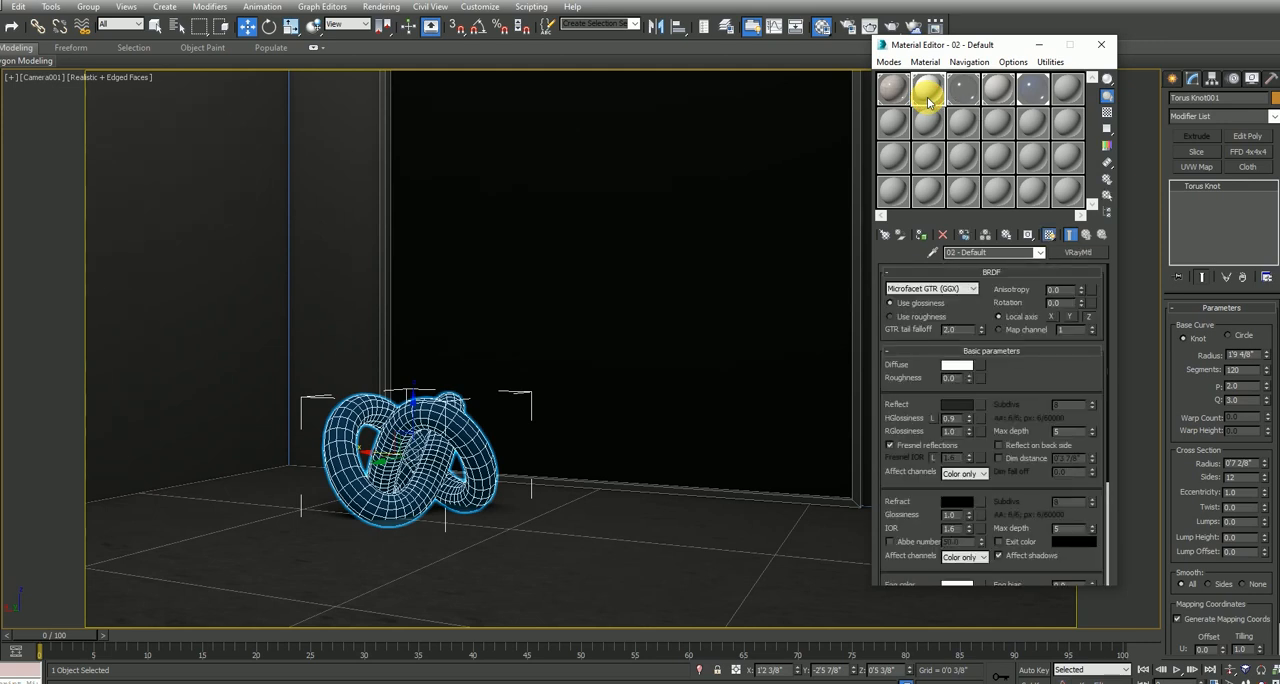
pyautogui.moveTo(928, 99); pyautogui.dragTo(1064, 92)
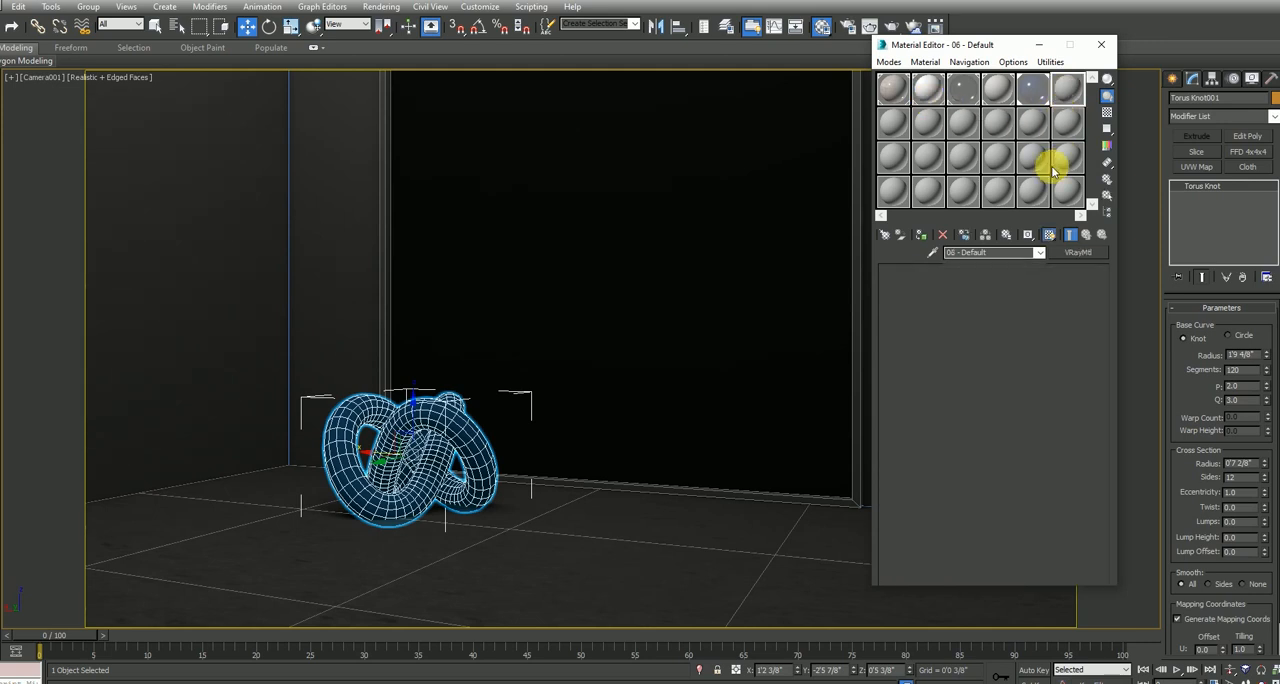
pyautogui.click(956, 364)
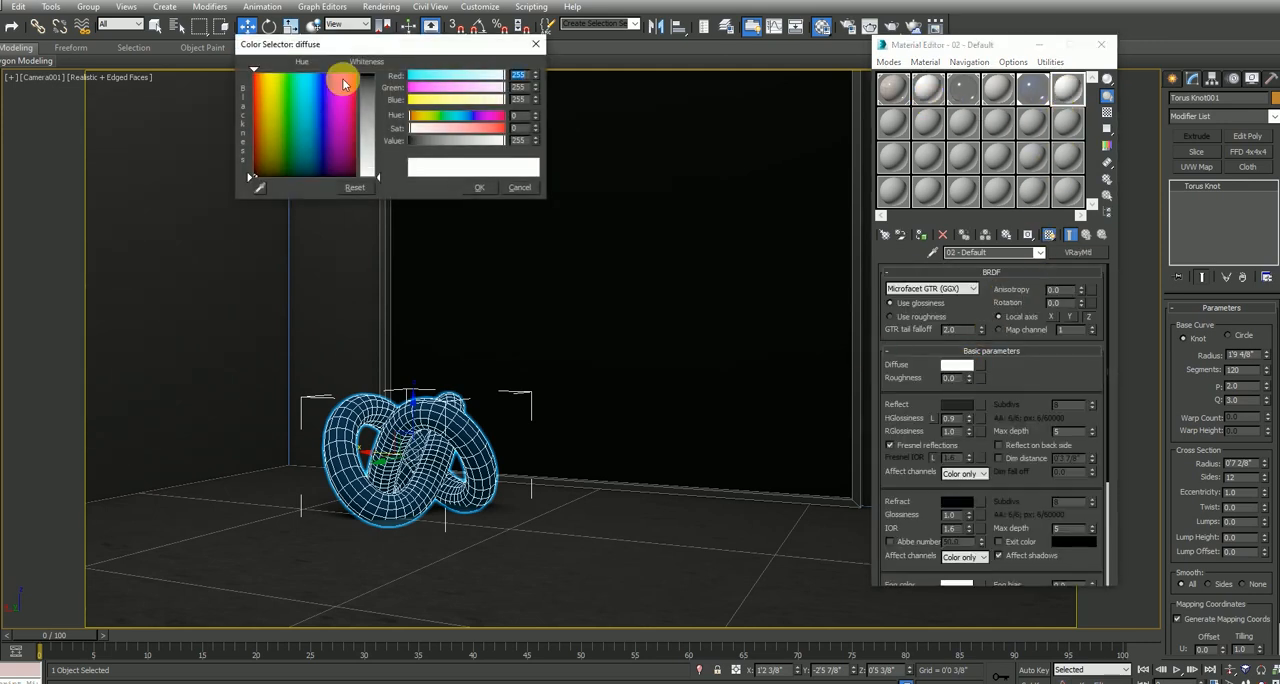
pyautogui.click(480, 187)
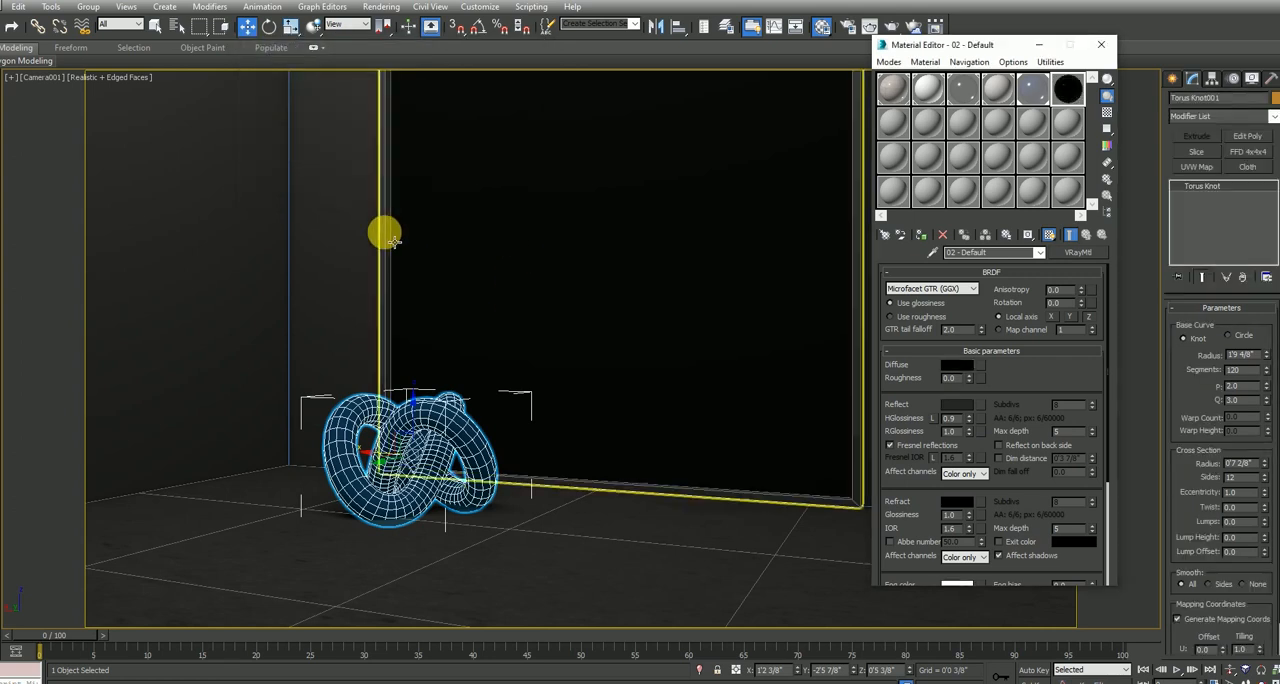
# Assign the black material to the mirror frame, renaming it "black" instead of replacing the existing material
pyautogui.click(385, 236)
pyautogui.click(923, 236)
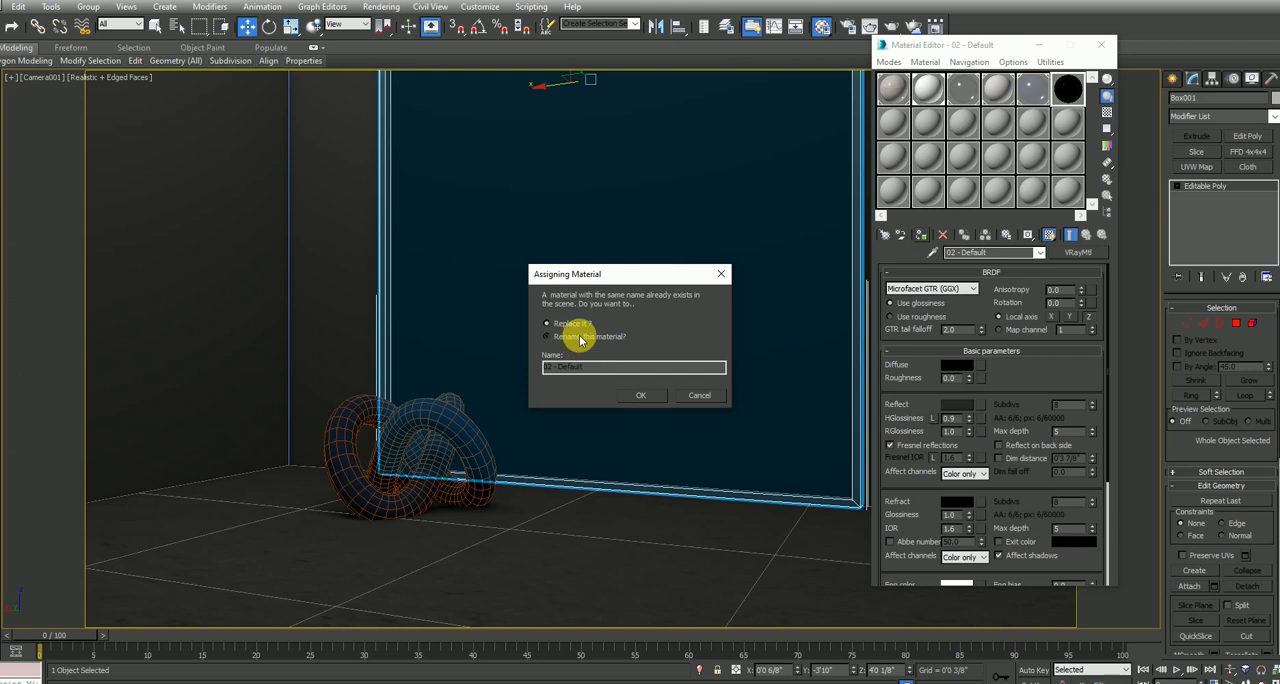
pyautogui.click(574, 336)
pyautogui.moveTo(608, 374); pyautogui.dragTo(524, 384)
pyautogui.write('black')
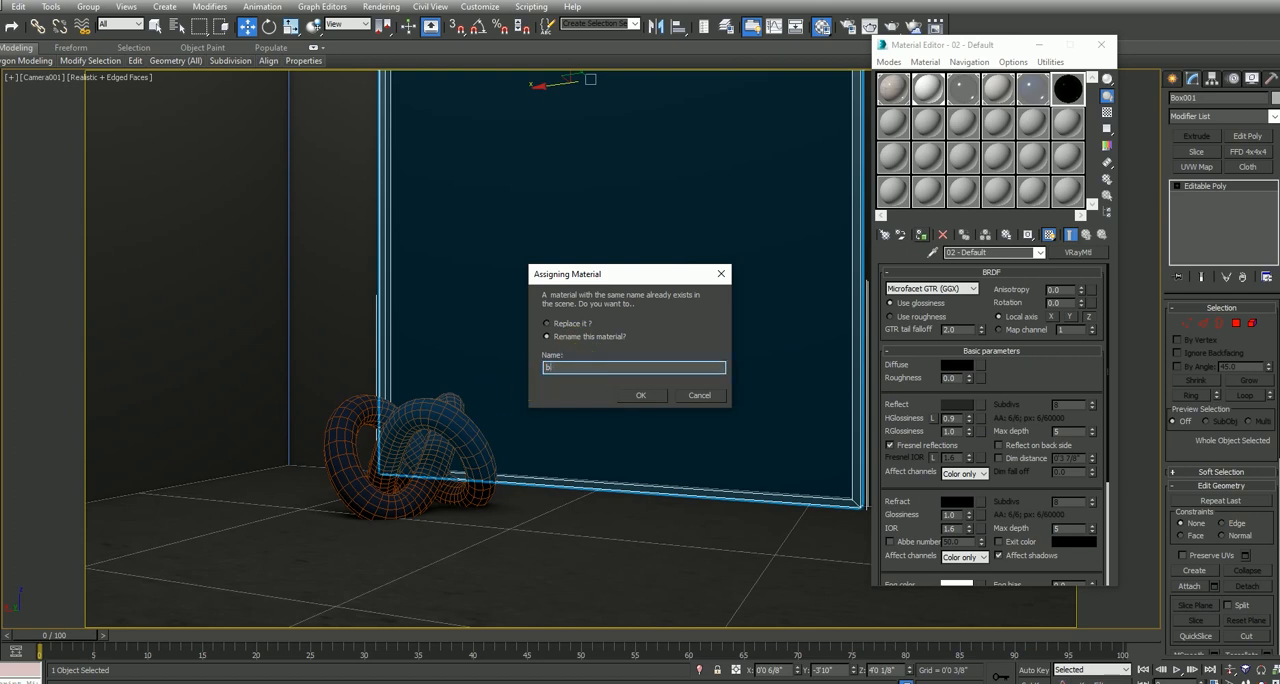
pyautogui.press('Return')
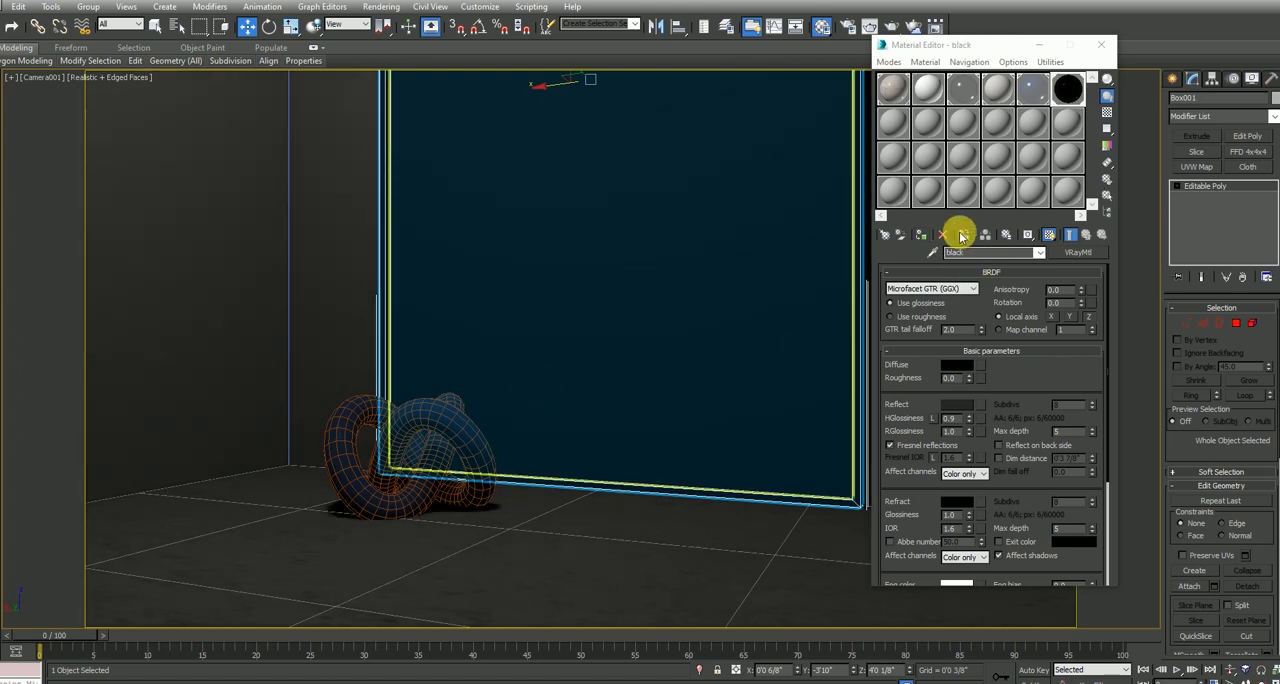
pyautogui.click(1045, 236)
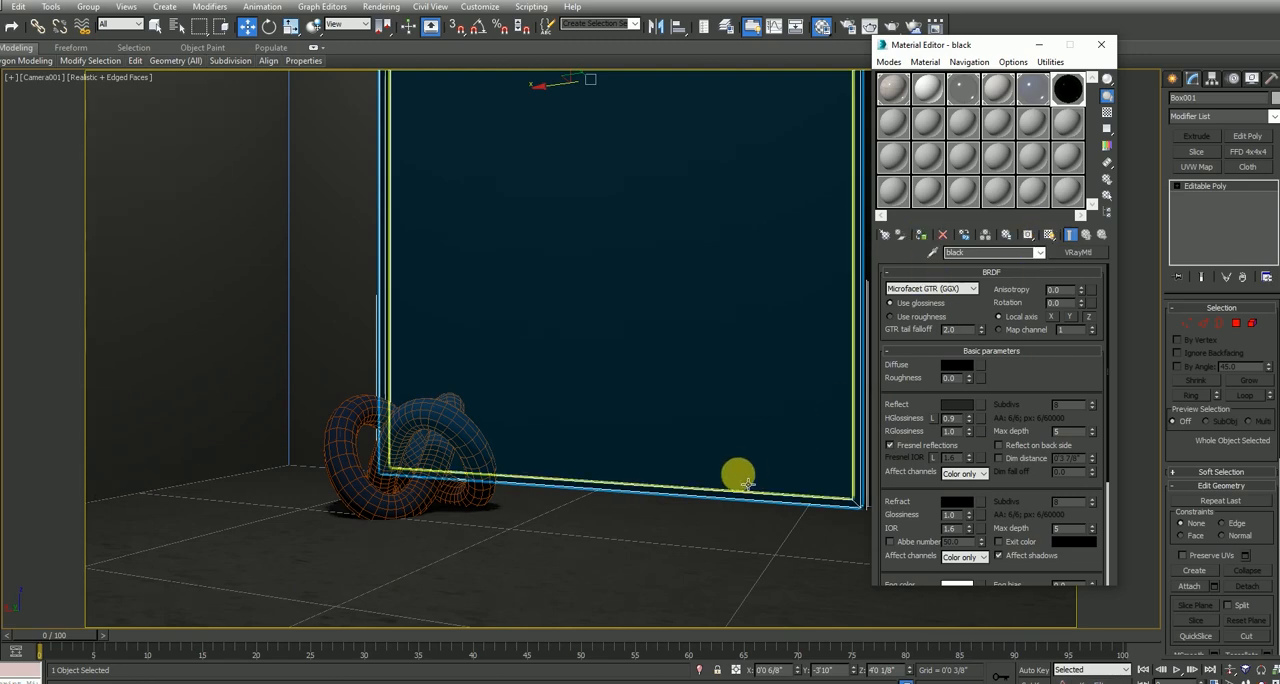
# Run a test render of the camera view to check the black frame, closing the frame buffer and Material Editor when done
pyautogui.hotkey('shift', 'q')
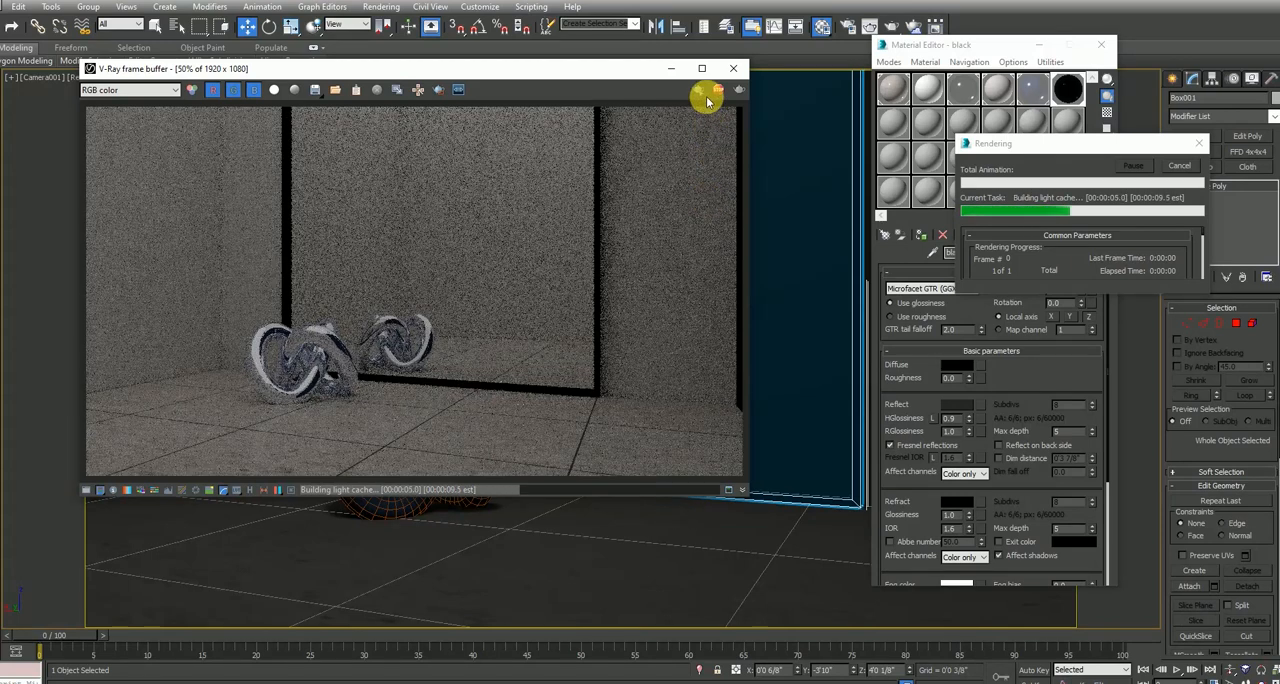
pyautogui.click(733, 68)
pyautogui.click(1101, 44)
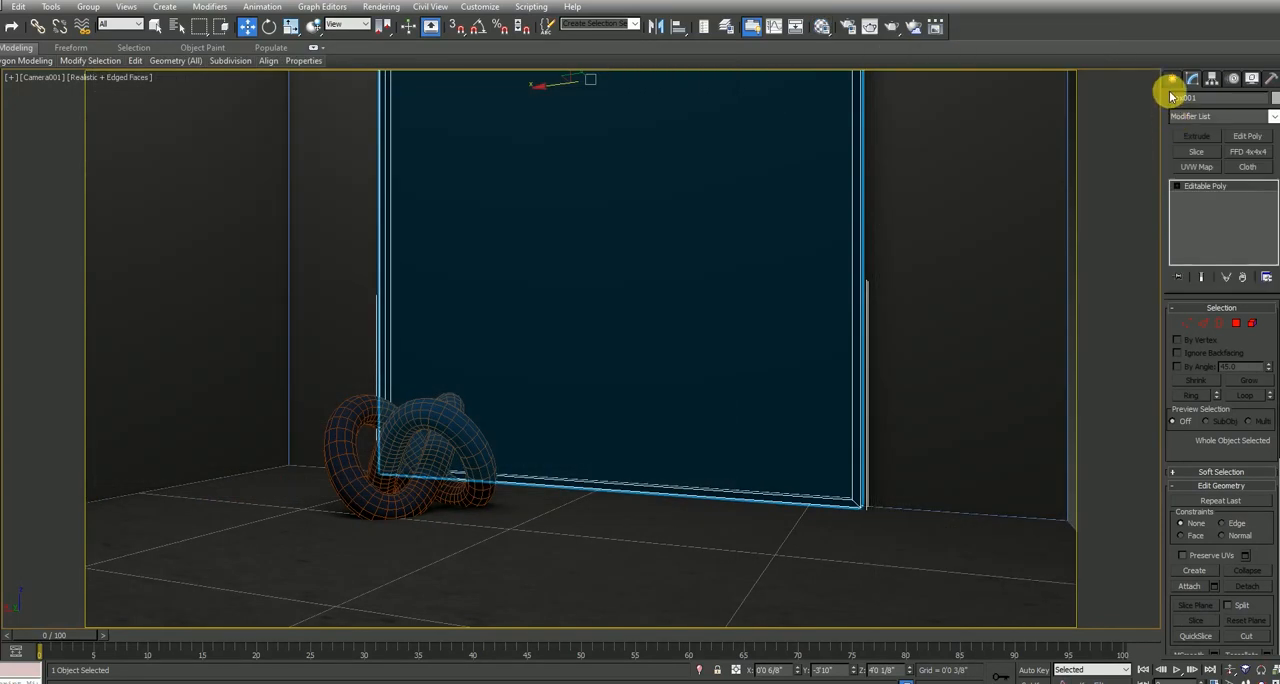
# Place a photometric Target Light in the front view, aimed from mid-height down toward the floor beside the torus knot
pyautogui.click(1172, 78)
pyautogui.click(1222, 104)
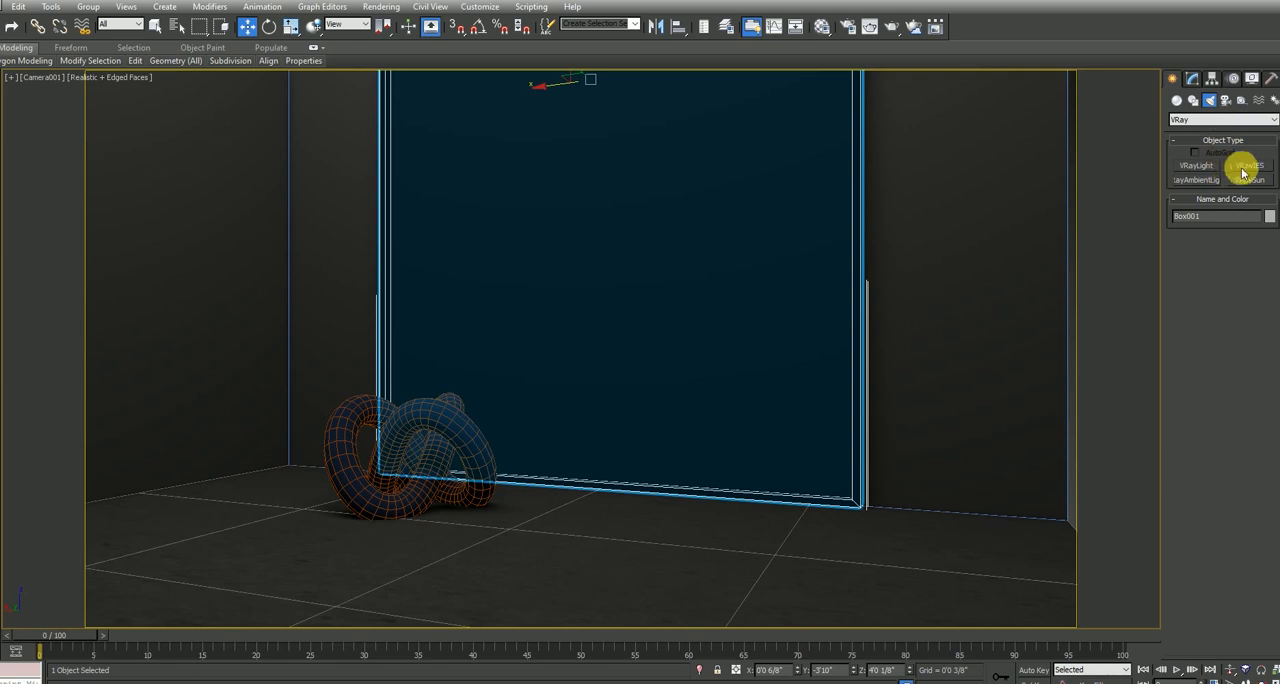
pyautogui.click(1196, 168)
pyautogui.click(1215, 119)
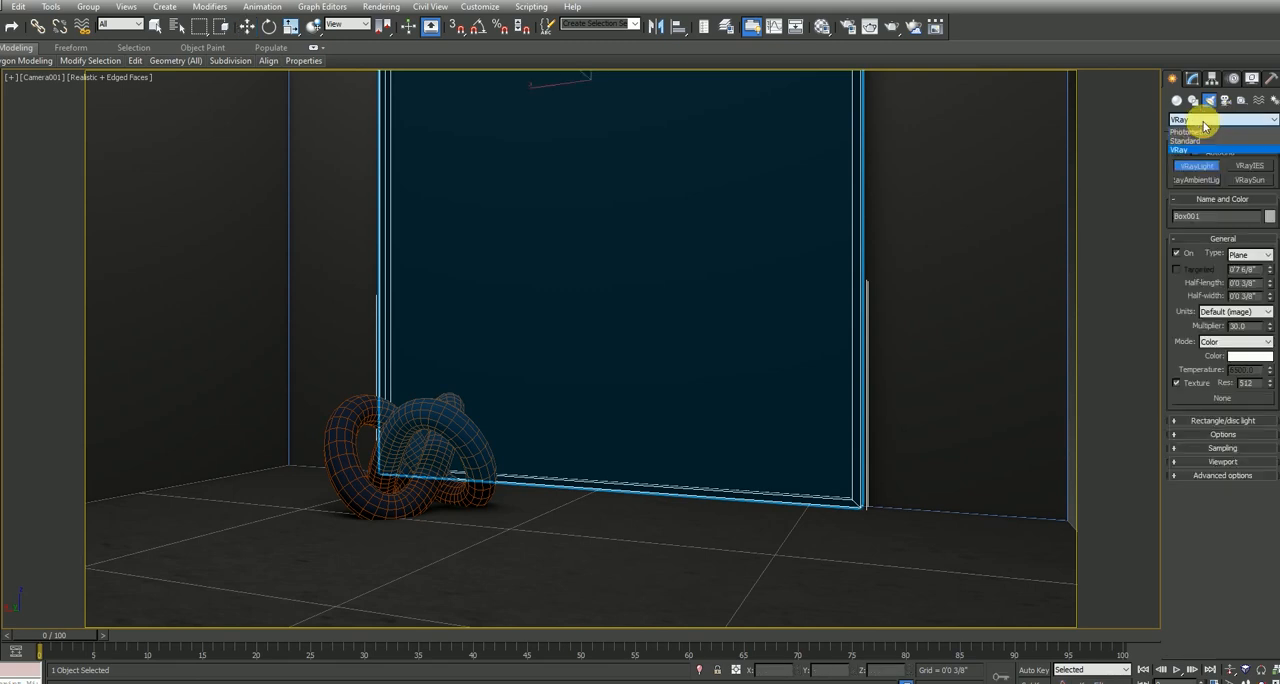
pyautogui.click(1208, 138)
pyautogui.click(1205, 167)
pyautogui.hotkey('alt', 'w')
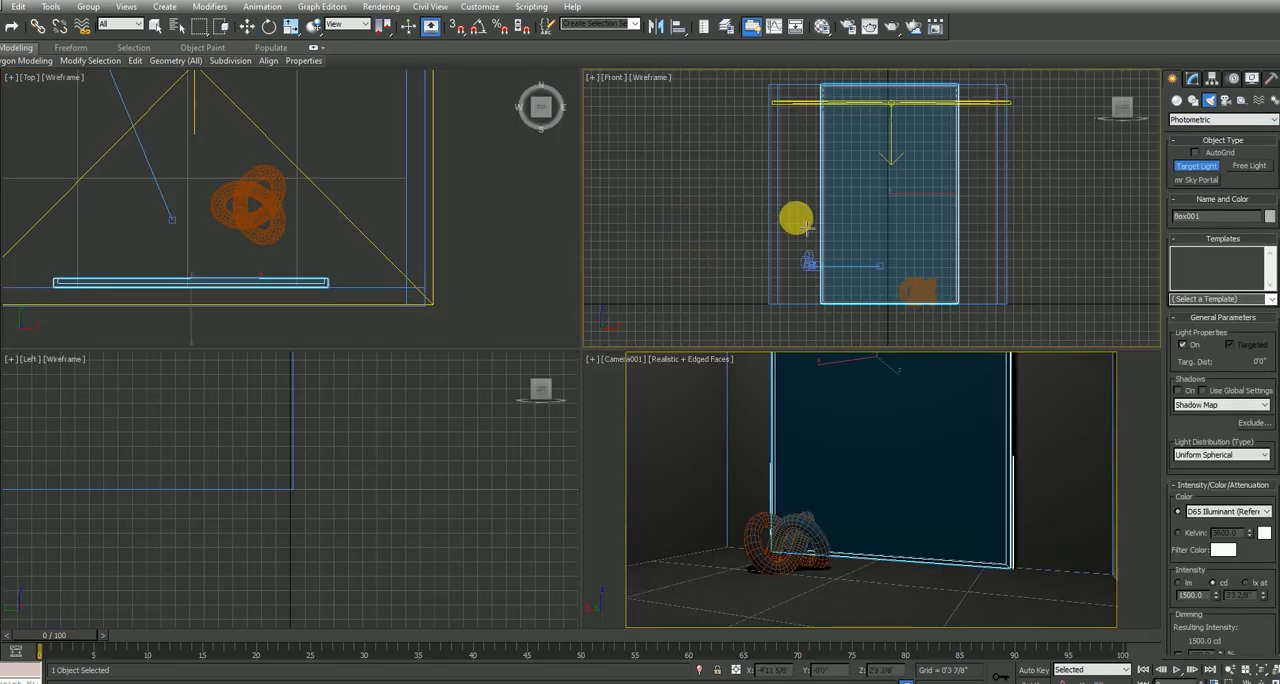
pyautogui.moveTo(830, 224); pyautogui.dragTo(863, 279)
# Move the light away from the mirror to about Y 1'7 1/8" and lower it to about Z 1'10 3/8"
pyautogui.moveTo(282, 189); pyautogui.dragTo(400, 291, button='middle')
pyautogui.scroll(-4, 293, 195)
pyautogui.press('w')
pyautogui.moveTo(317, 210); pyautogui.dragTo(337, 150)
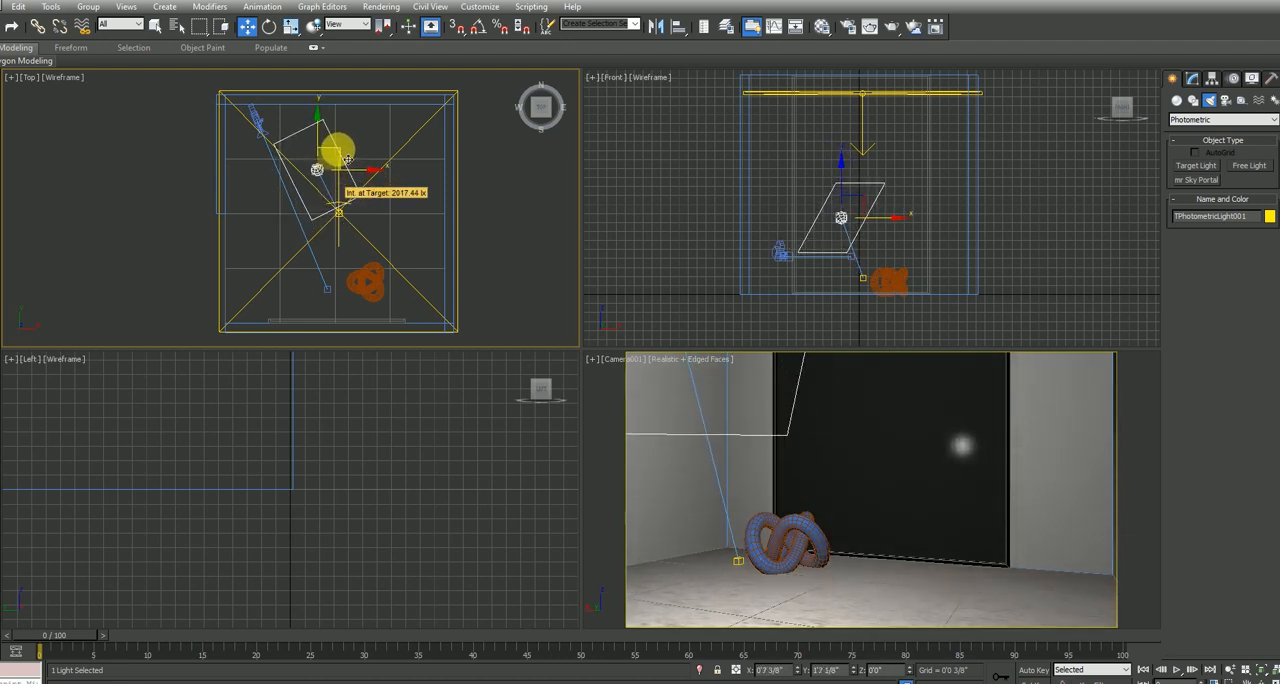
pyautogui.rightClick(763, 548)
pyautogui.hotkey('alt', 'w')
pyautogui.hotkey('alt', 'w')
pyautogui.rightClick(620, 260)
pyautogui.moveTo(845, 190); pyautogui.dragTo(847, 215)
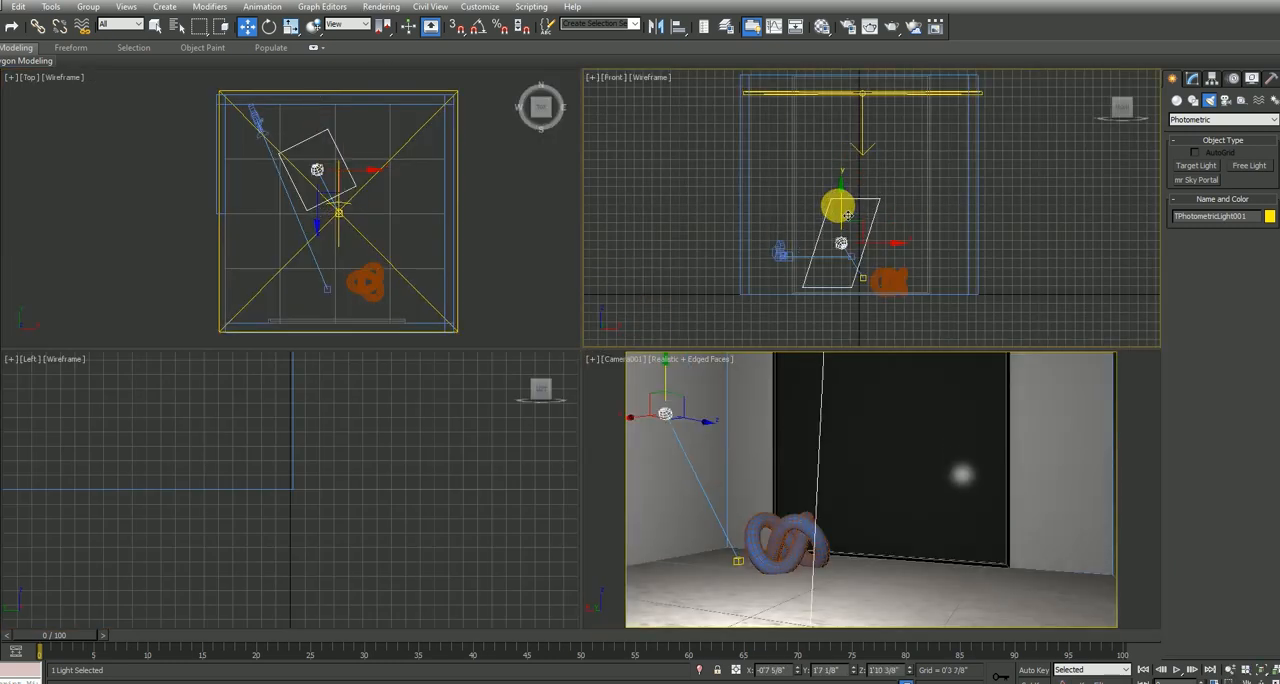
# Test render the camera view with the target light in an enlarged frame buffer, stopping once its effect can be judged
pyautogui.rightClick(889, 420)
pyautogui.hotkey('alt', 'w')
pyautogui.hotkey('shift', 'q')
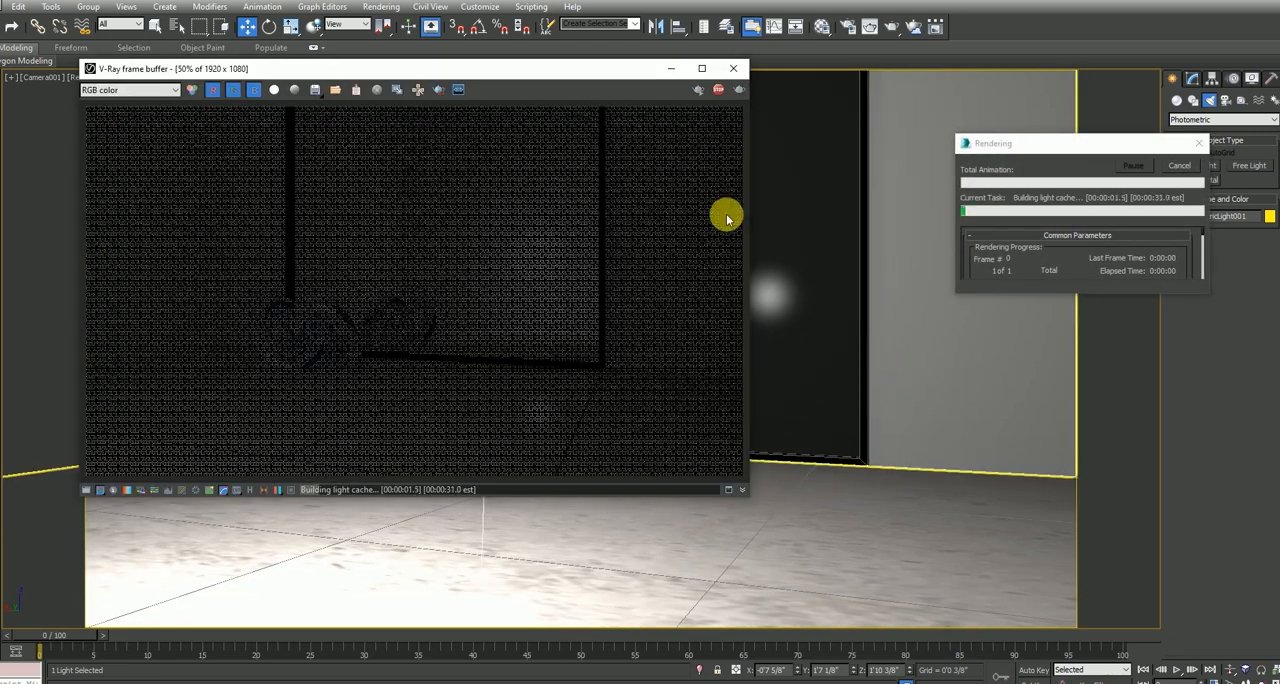
pyautogui.click(701, 68)
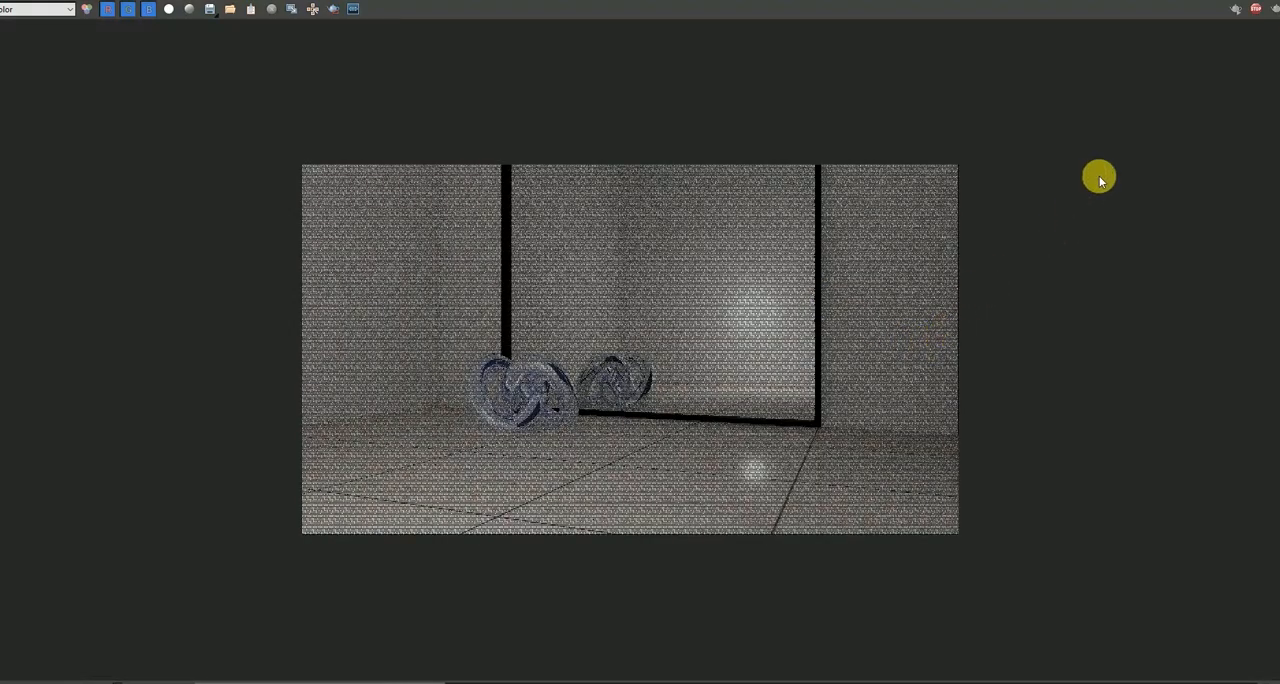
pyautogui.click(1265, 10)
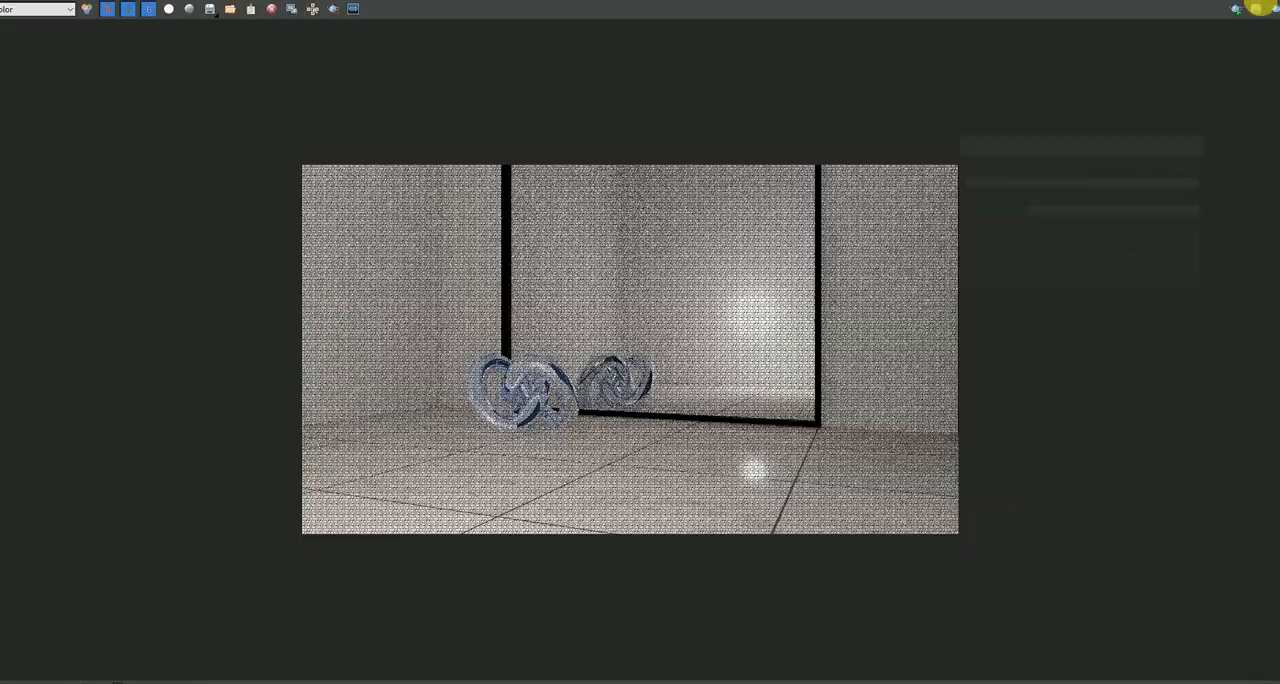
# Delete the target light, reframe the camera view so the scene sits slightly lower, and render it again for a closer inspection
pyautogui.press('Delete')
pyautogui.moveTo(575, 365); pyautogui.dragTo(564, 423, button='middle')
pyautogui.hotkey('shift', 'q')
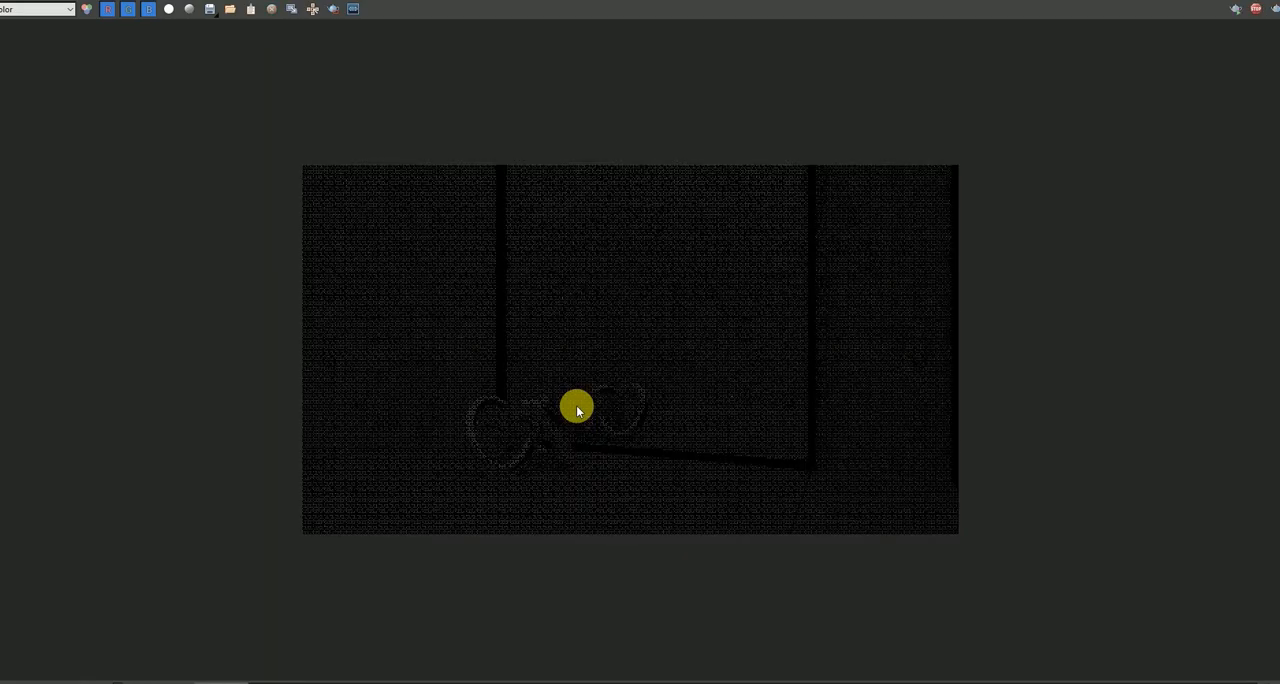
pyautogui.scroll(2, 600, 460)
pyautogui.moveTo(607, 469); pyautogui.dragTo(611, 424, button='middle')
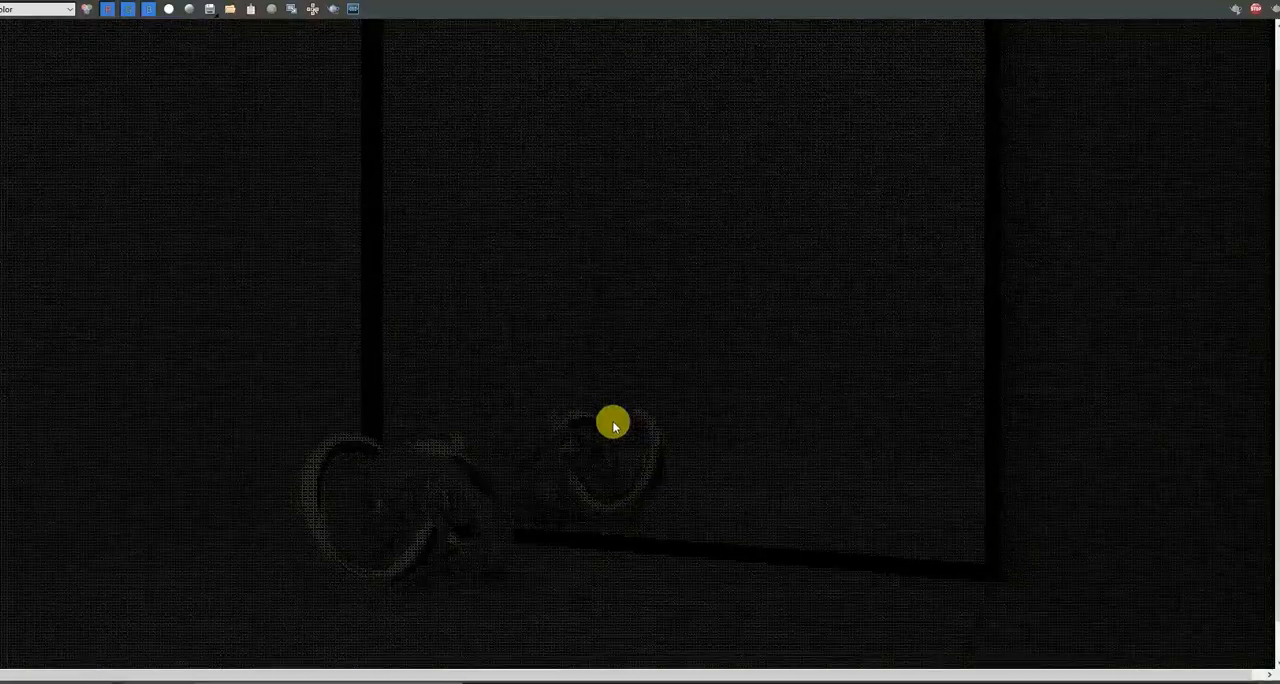